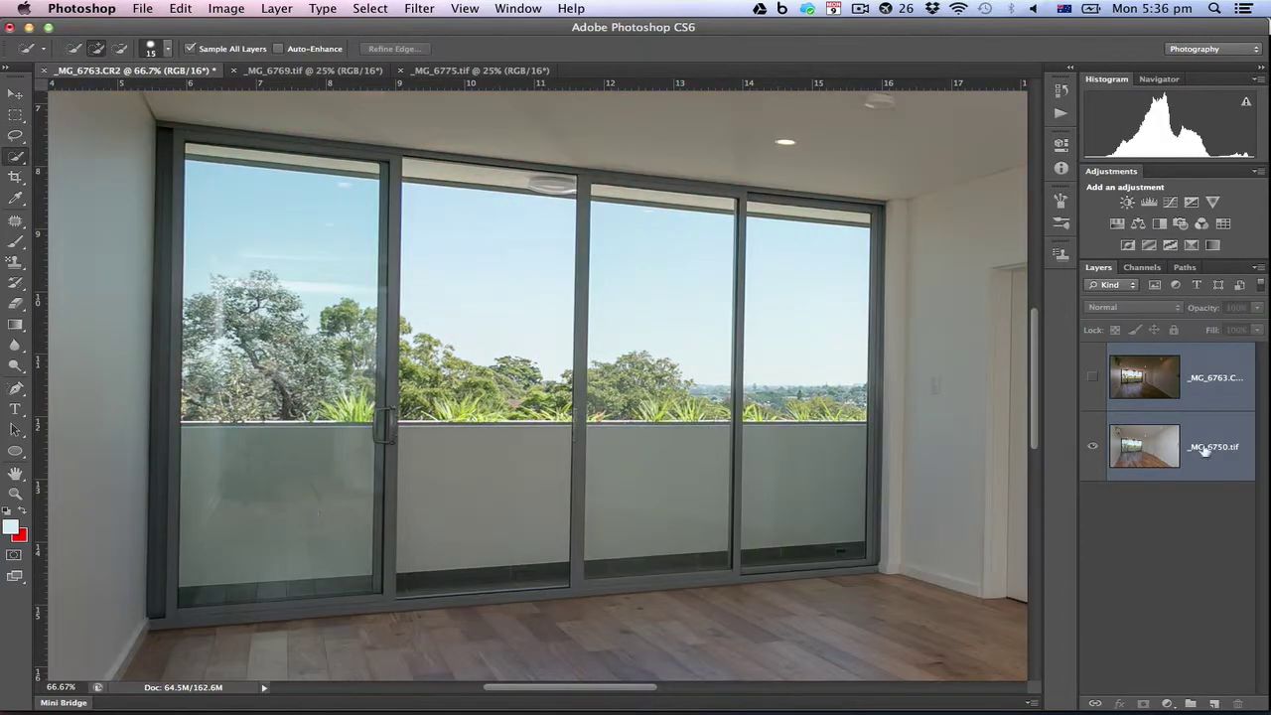
Show the _MG_6763 layer and add the glass of all four balcony door panels to a Quick Selection
{"action": "left_click", "coordinate": [1179, 384]}
{"action": "left_click", "coordinate": [1087, 375]}
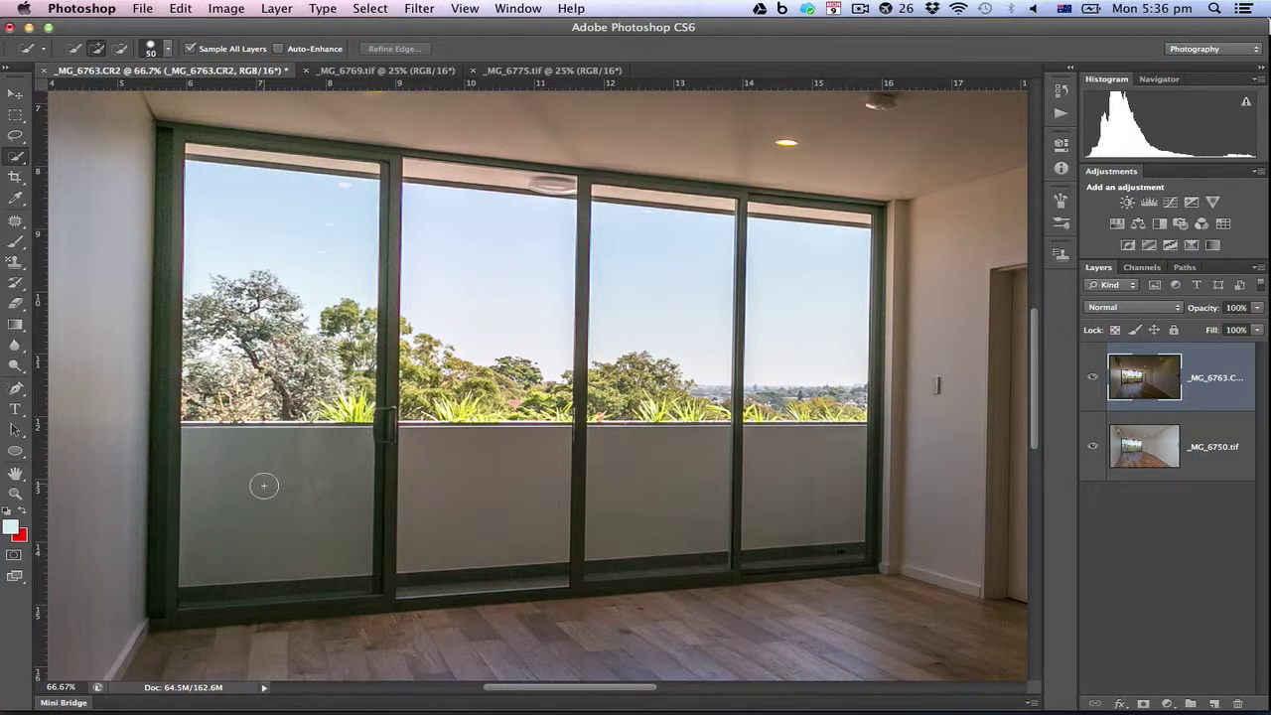
{"action": "left_click_drag", "start_coordinate": [258, 466], "coordinate": [264, 275]}
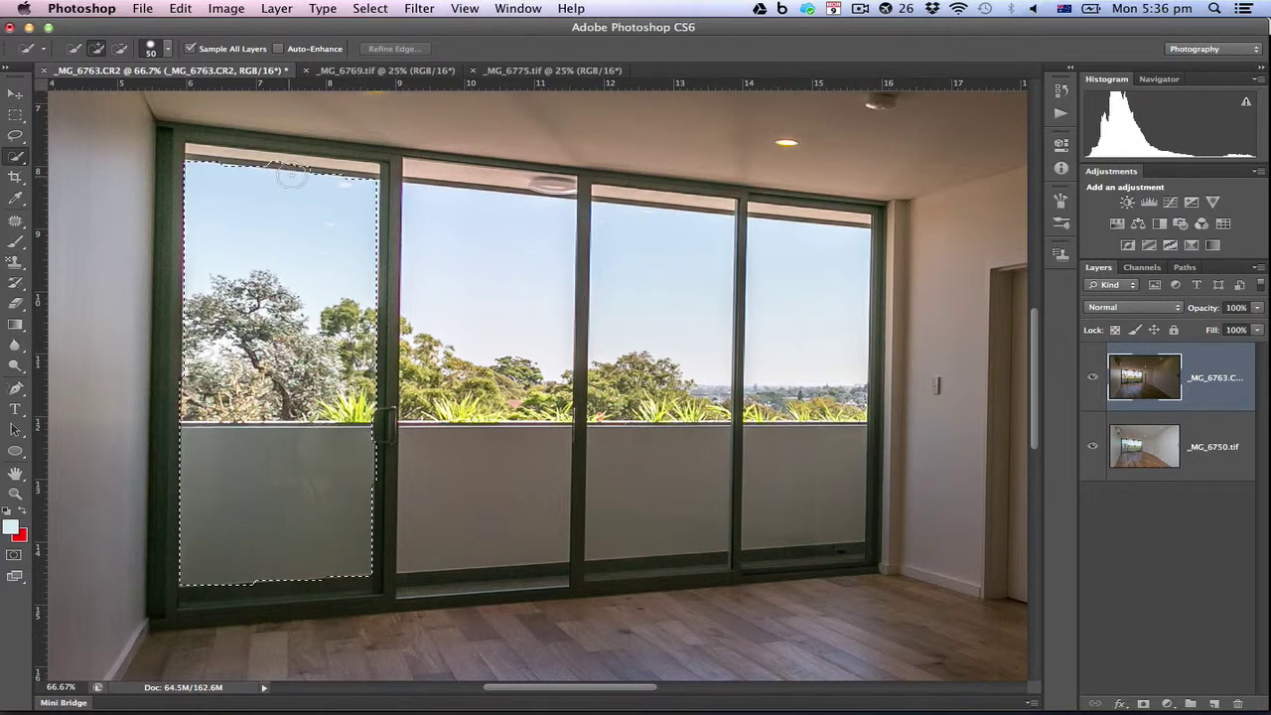
{"action": "left_click_drag", "start_coordinate": [496, 510], "coordinate": [489, 243]}
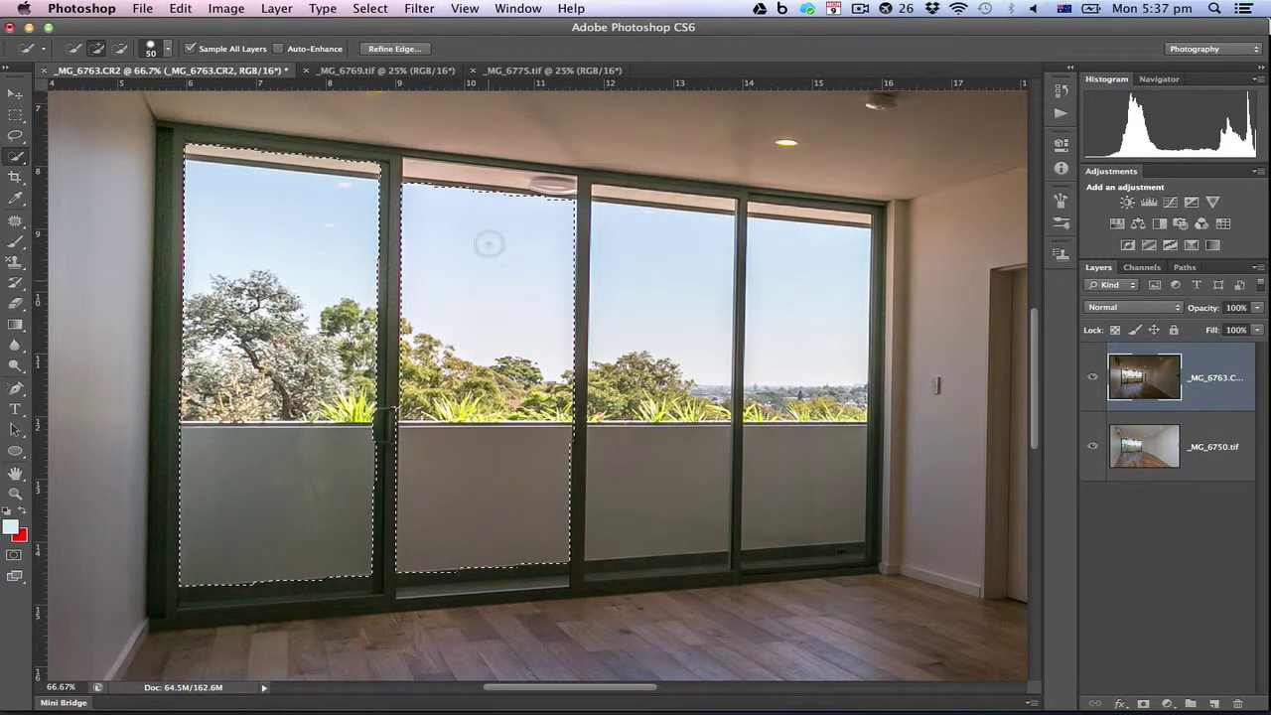
{"action": "mouse_move", "coordinate": [684, 497]}
{"action": "left_mouse_down"}
{"action": "mouse_move", "coordinate": [666, 329]}
{"action": "mouse_move", "coordinate": [675, 226]}
{"action": "left_mouse_up"}
{"action": "mouse_move", "coordinate": [805, 397]}
{"action": "left_mouse_down"}
{"action": "mouse_move", "coordinate": [792, 453]}
{"action": "mouse_move", "coordinate": [800, 230]}
{"action": "left_mouse_up"}
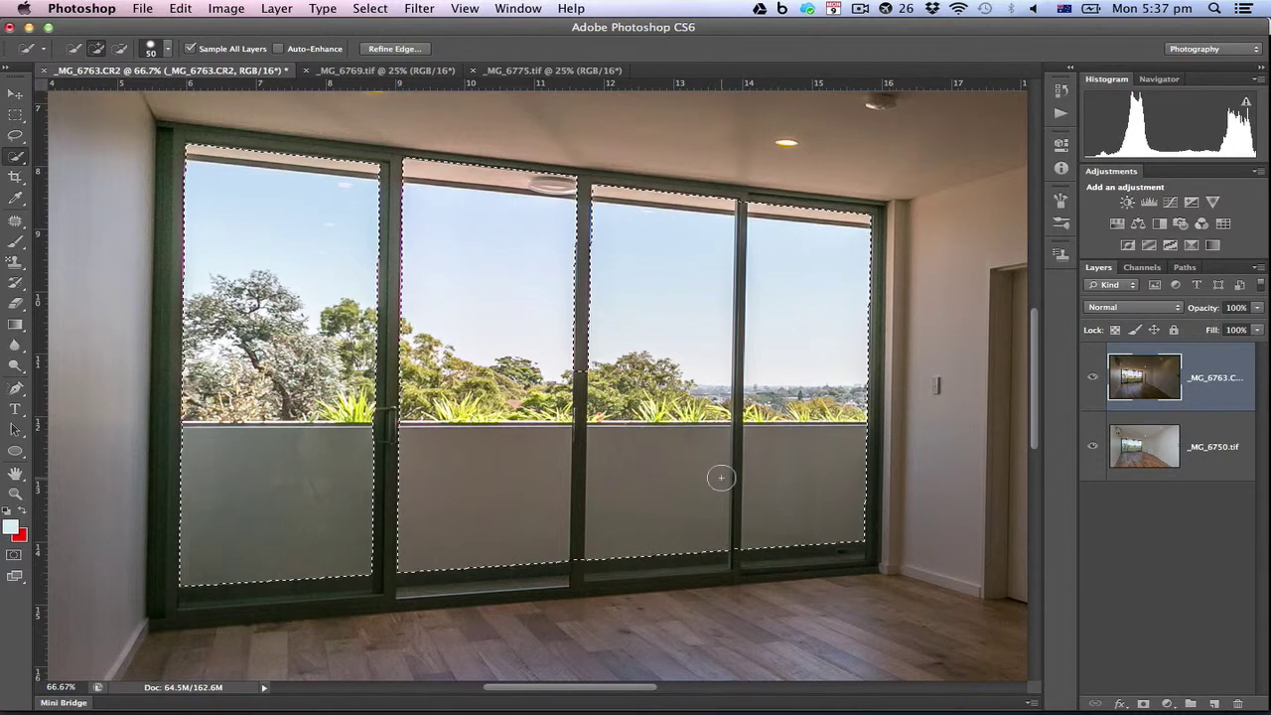
Subtract the frame edges along the two uprights beside the third glass panel with the Polygonal Lasso
{"action": "key", "text": "l"}
{"action": "key", "text": "shift+l"}
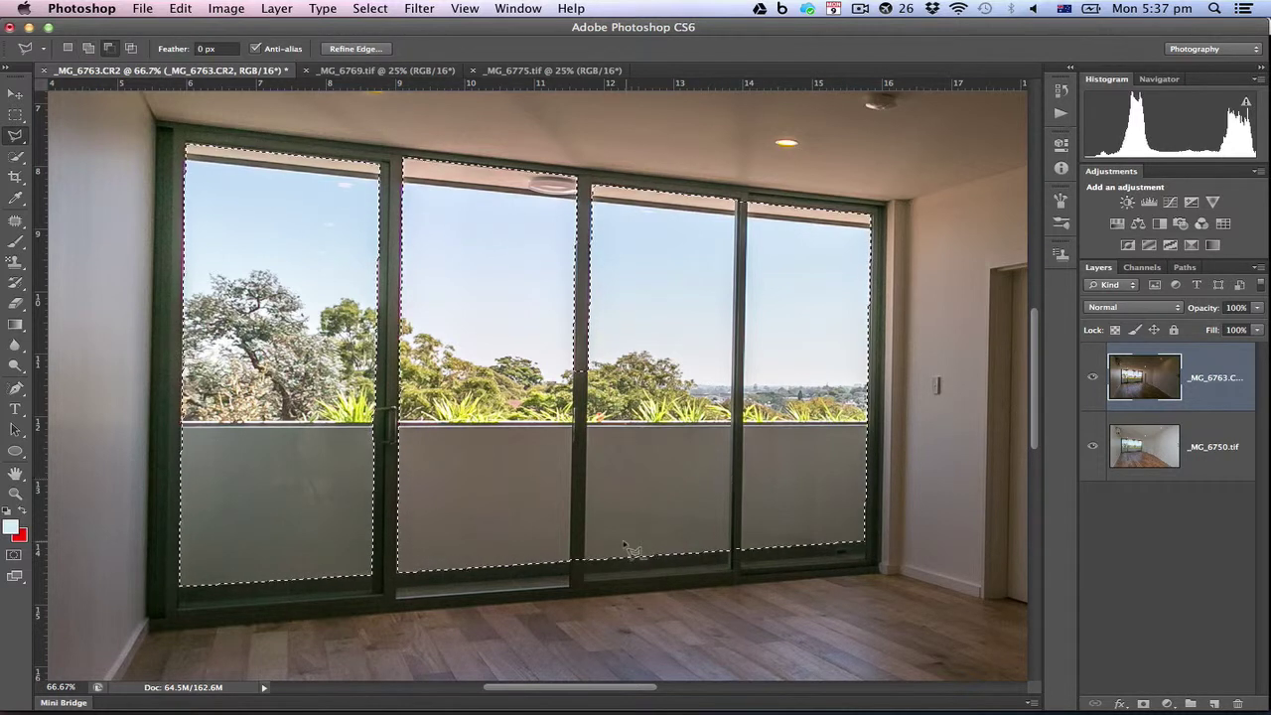
{"action": "left_click", "coordinate": [578, 570]}
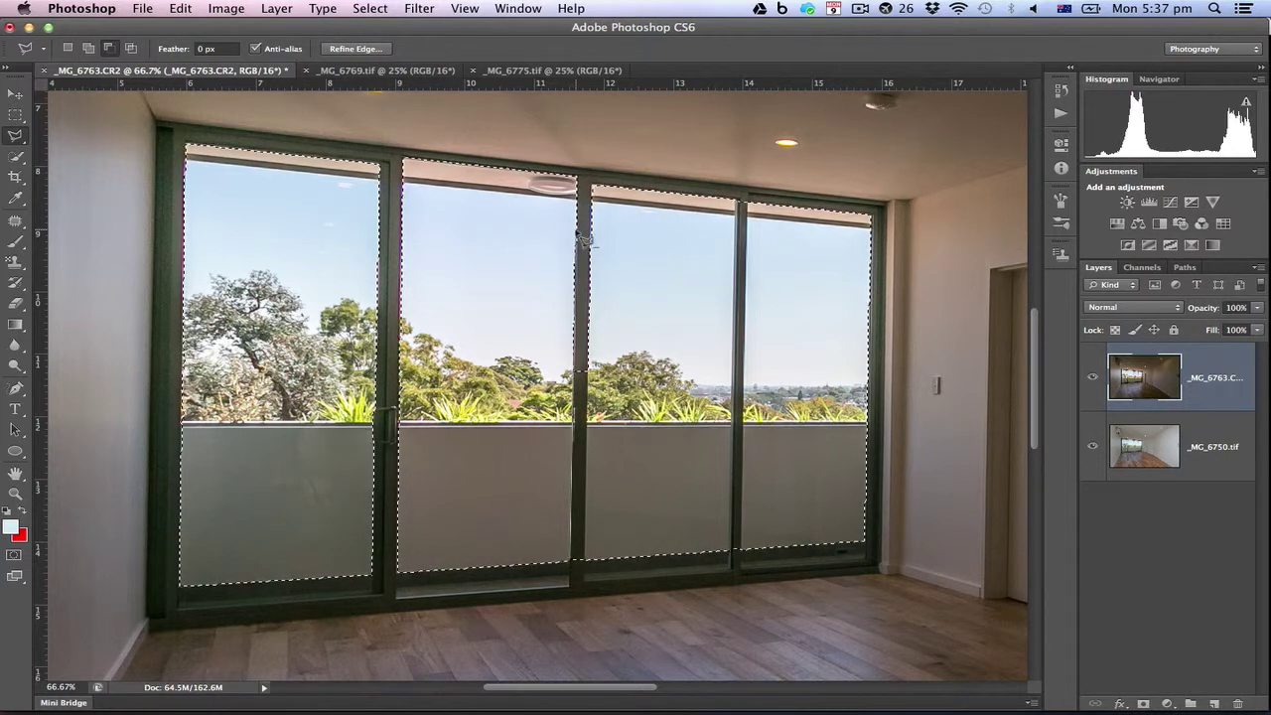
{"action": "left_click", "coordinate": [590, 241]}
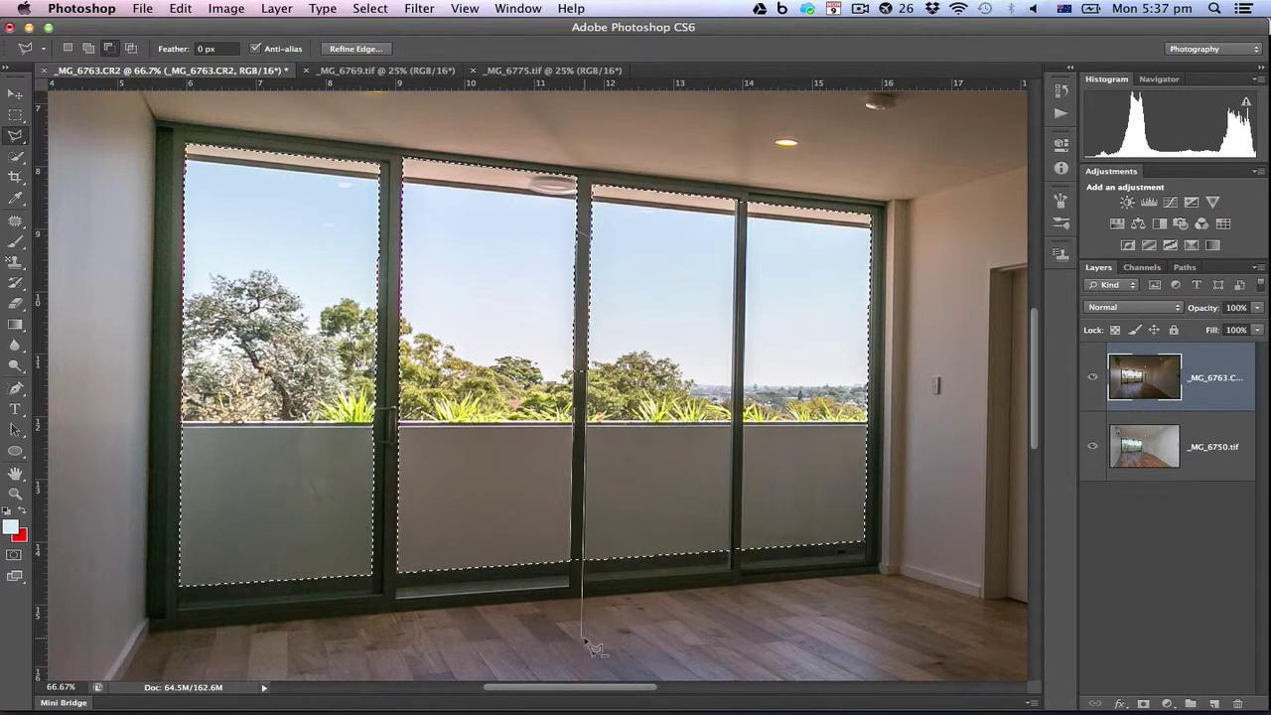
{"action": "double_click", "coordinate": [583, 640]}
{"action": "left_click", "coordinate": [731, 556]}
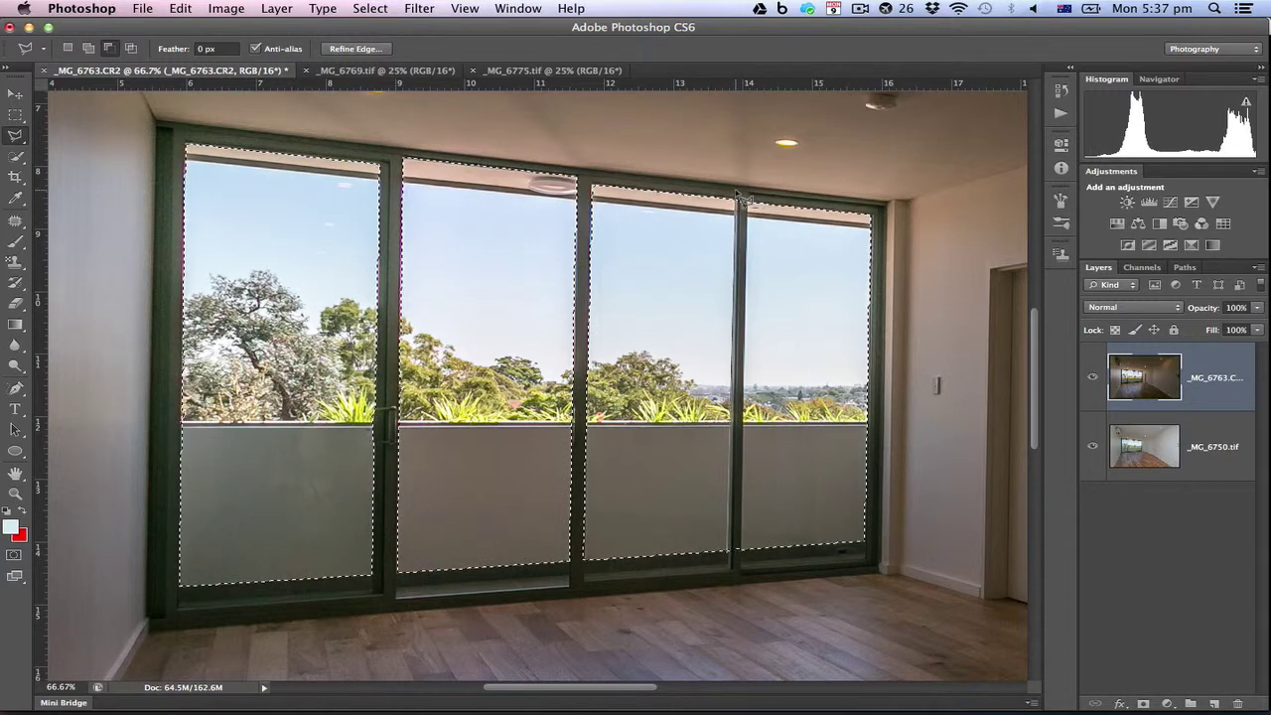
{"action": "left_click", "coordinate": [740, 194]}
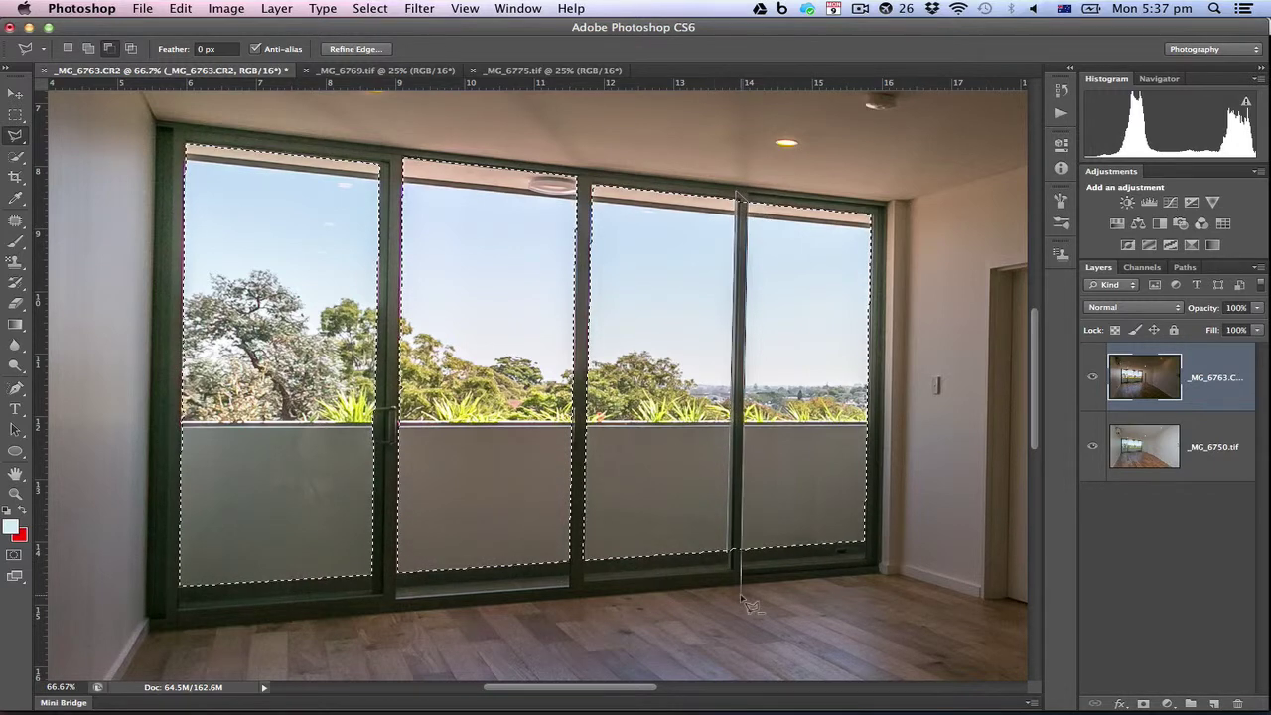
{"action": "left_click", "coordinate": [741, 596]}
Mask the _MG_6763 layer with the glass selection so only its window view covers the bright room photo
{"action": "key", "text": "super+minus"}
{"action": "key", "text": "super+minus"}
{"action": "key", "text": "super+minus"}
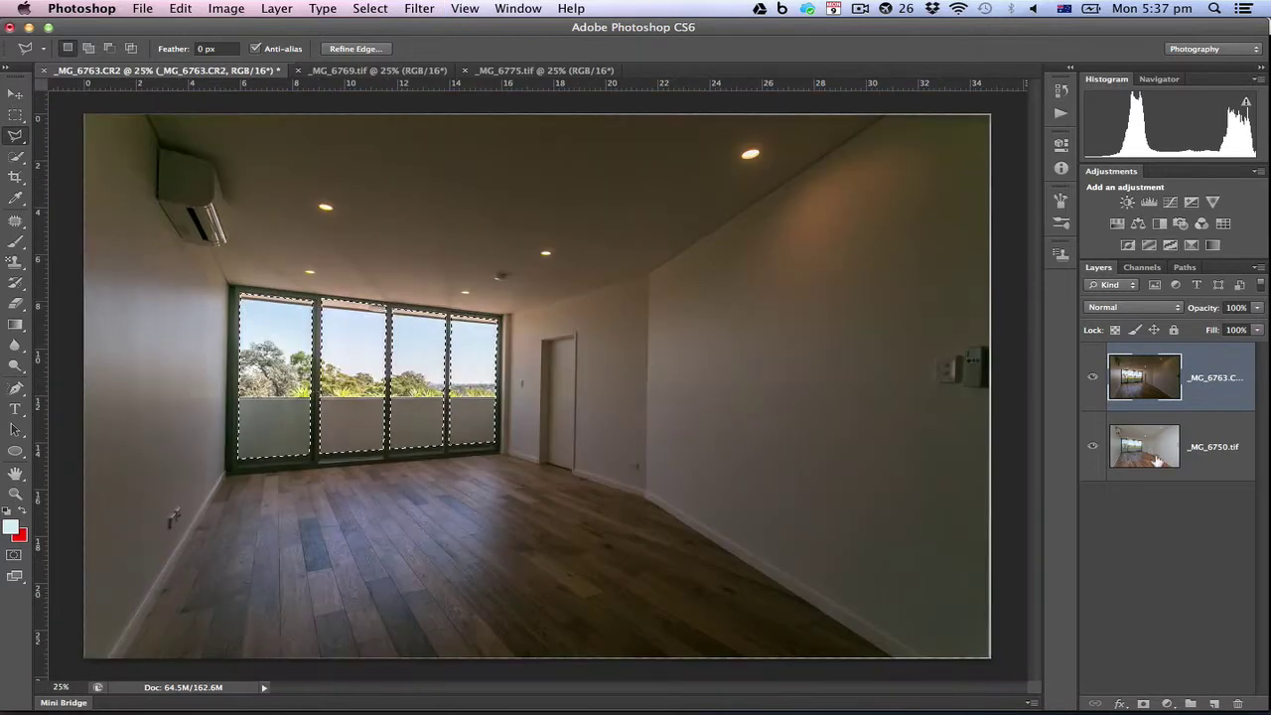
{"action": "left_click", "coordinate": [1142, 703]}
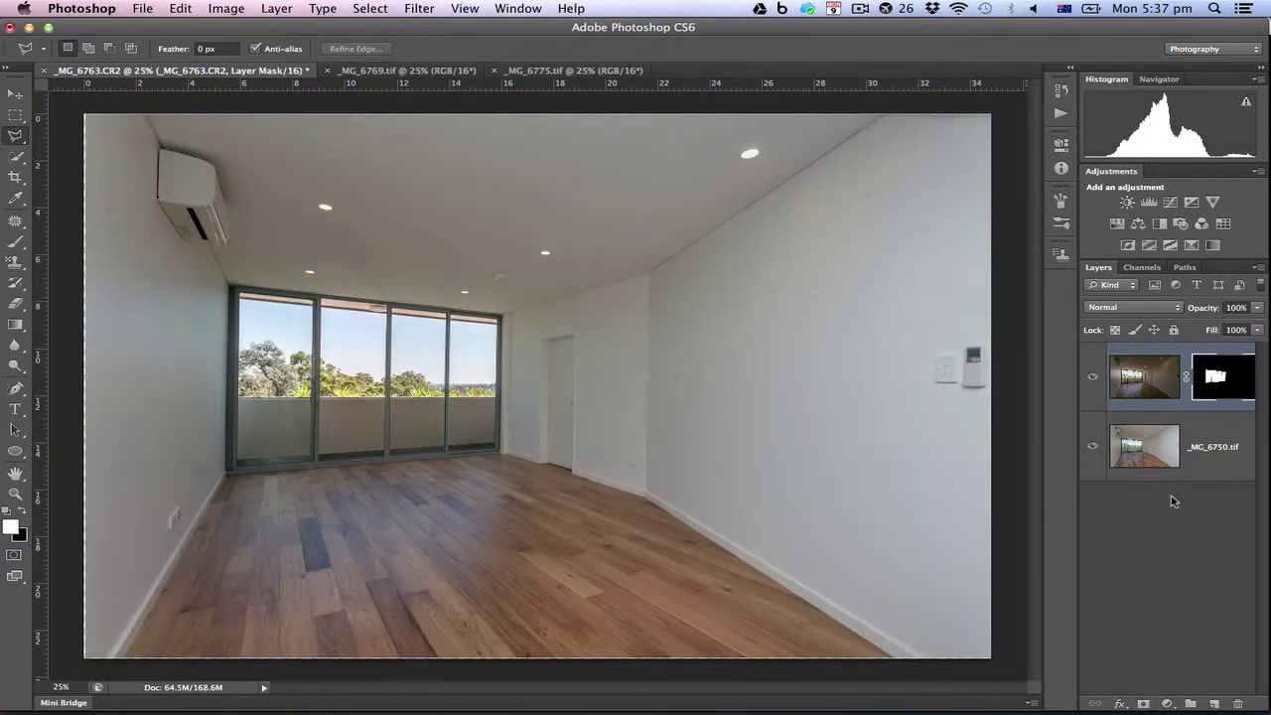
On _MG_6750.tif, lasso the room except the far right wall with 200 px feather and brighten it with a Curves layer, input 110 to output 177
{"action": "left_click", "coordinate": [1225, 445]}
{"action": "key", "text": "shift+l"}
{"action": "key", "text": "shift+l"}
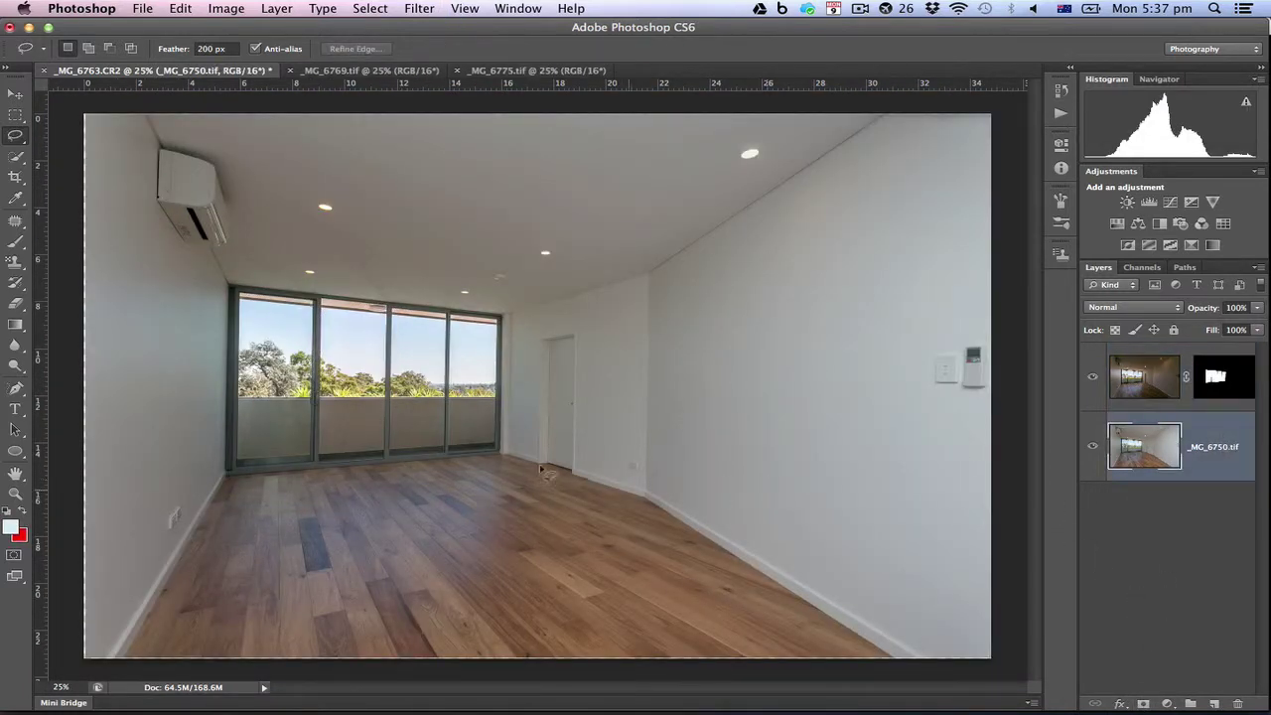
{"action": "mouse_move", "coordinate": [970, 169]}
{"action": "left_mouse_down"}
{"action": "mouse_move", "coordinate": [771, 278]}
{"action": "mouse_move", "coordinate": [798, 472]}
{"action": "left_mouse_up"}
{"action": "mouse_move", "coordinate": [66, 685]}
{"action": "left_mouse_down"}
{"action": "mouse_move", "coordinate": [85, 487]}
{"action": "mouse_move", "coordinate": [84, 119]}
{"action": "mouse_move", "coordinate": [605, 113]}
{"action": "left_mouse_up"}
{"action": "left_click", "coordinate": [1170, 201]}
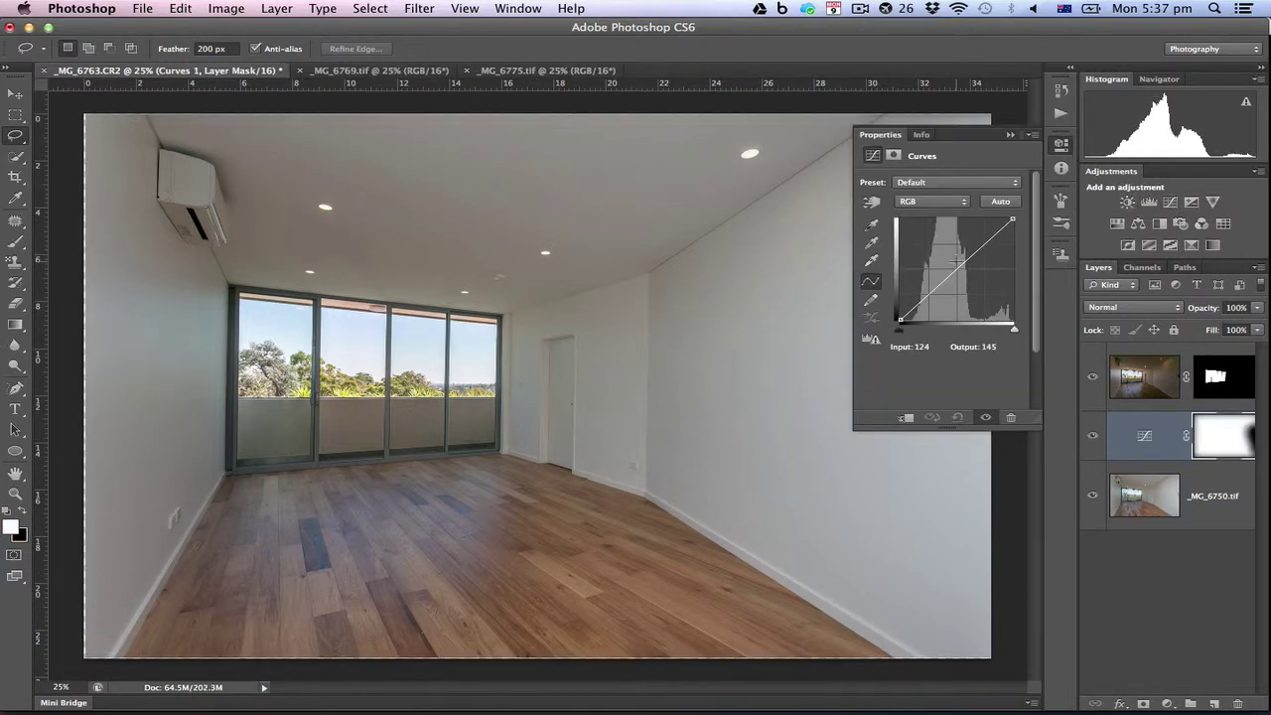
{"action": "left_click_drag", "start_coordinate": [950, 277], "coordinate": [949, 249]}
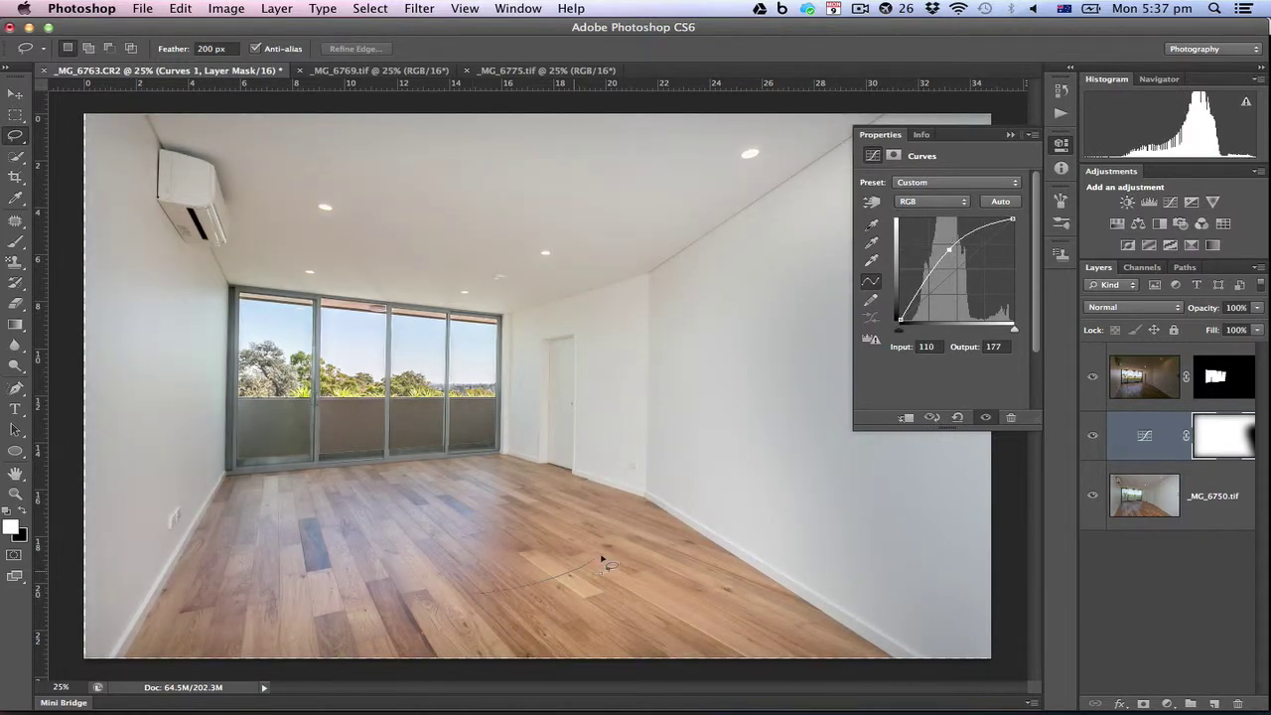
Lasso the window end of the room and add a second Curves layer with points 106 to 133 and 44 to 52
{"action": "mouse_move", "coordinate": [601, 561]}
{"action": "left_mouse_down"}
{"action": "mouse_move", "coordinate": [703, 370]}
{"action": "mouse_move", "coordinate": [722, 282]}
{"action": "mouse_move", "coordinate": [638, 225]}
{"action": "mouse_move", "coordinate": [440, 159]}
{"action": "mouse_move", "coordinate": [350, 71]}
{"action": "mouse_move", "coordinate": [239, 52]}
{"action": "left_mouse_up"}
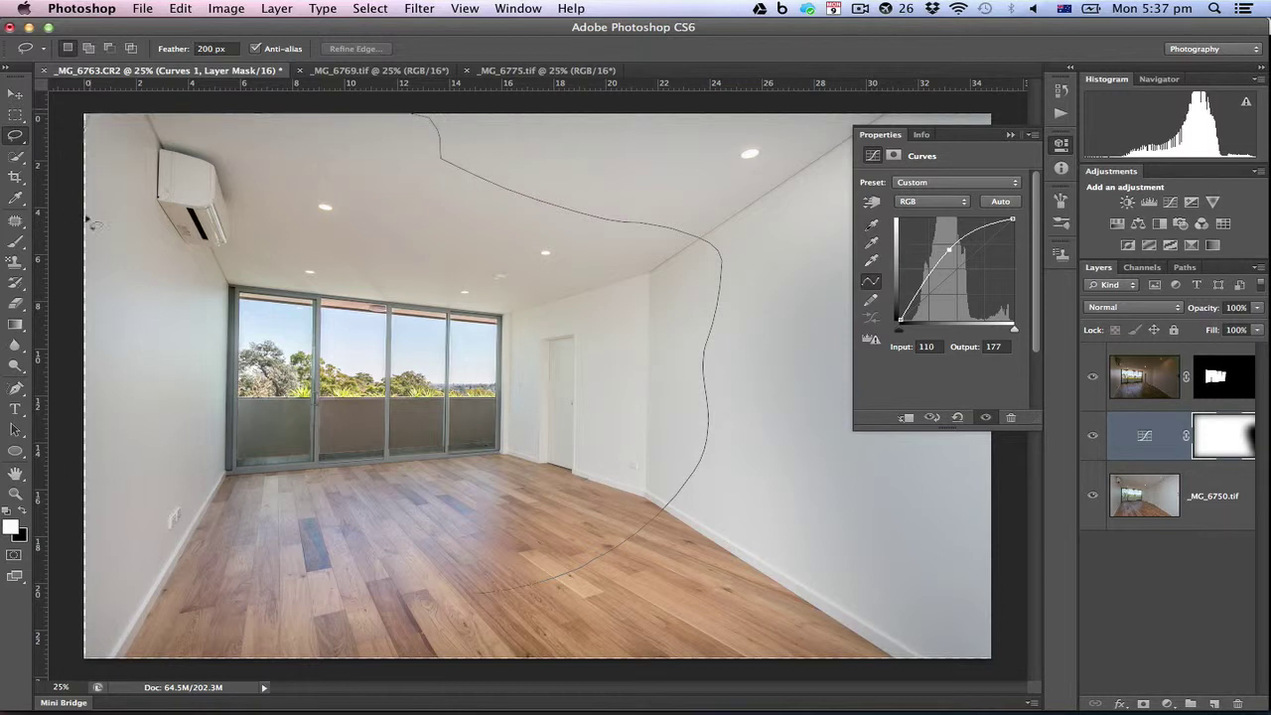
{"action": "mouse_move", "coordinate": [92, 222]}
{"action": "left_mouse_down"}
{"action": "mouse_move", "coordinate": [149, 238]}
{"action": "mouse_move", "coordinate": [209, 400]}
{"action": "mouse_move", "coordinate": [93, 417]}
{"action": "left_mouse_up"}
{"action": "left_click_drag", "start_coordinate": [323, 595], "coordinate": [463, 604]}
{"action": "left_click", "coordinate": [1170, 202]}
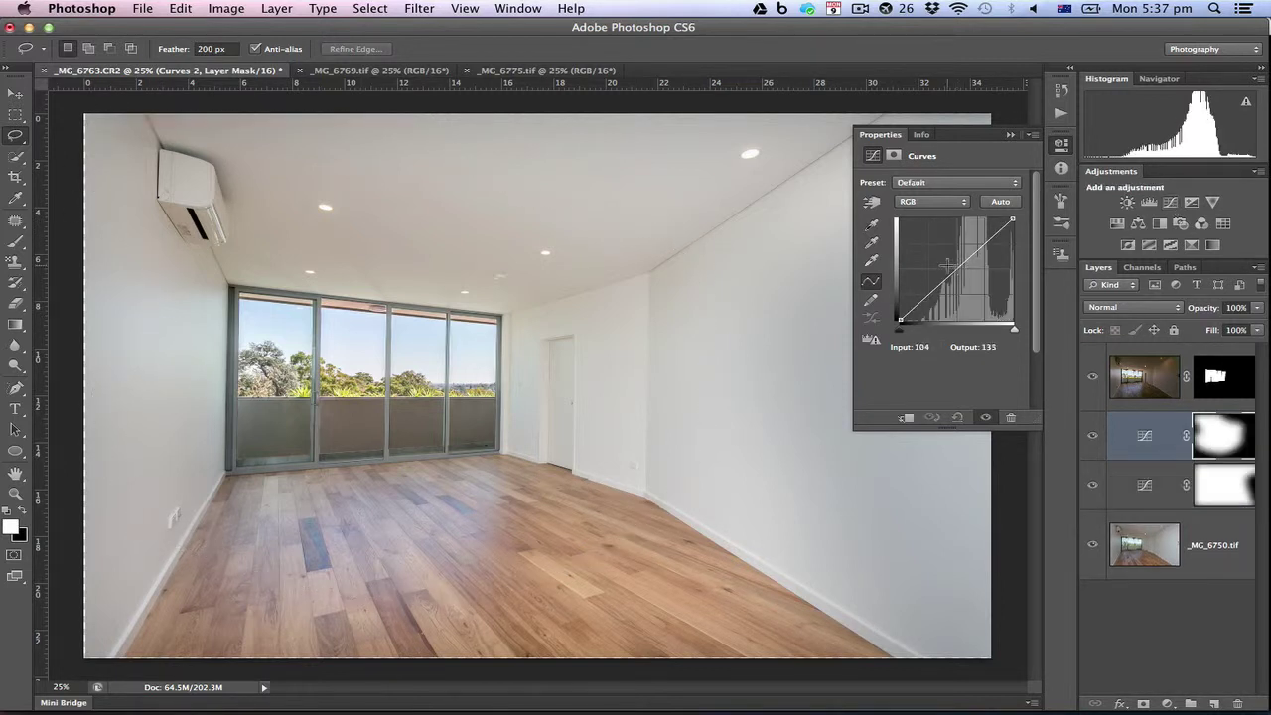
{"action": "left_click_drag", "start_coordinate": [948, 263], "coordinate": [948, 266]}
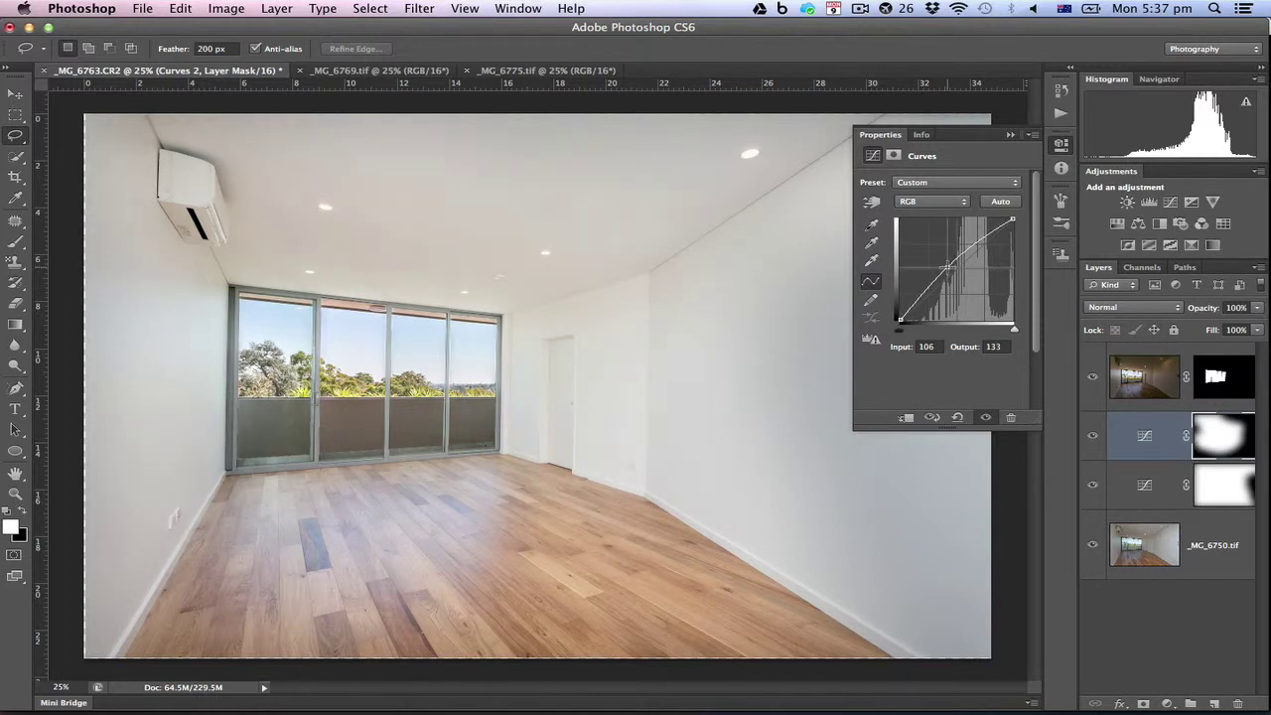
{"action": "left_click", "coordinate": [919, 298]}
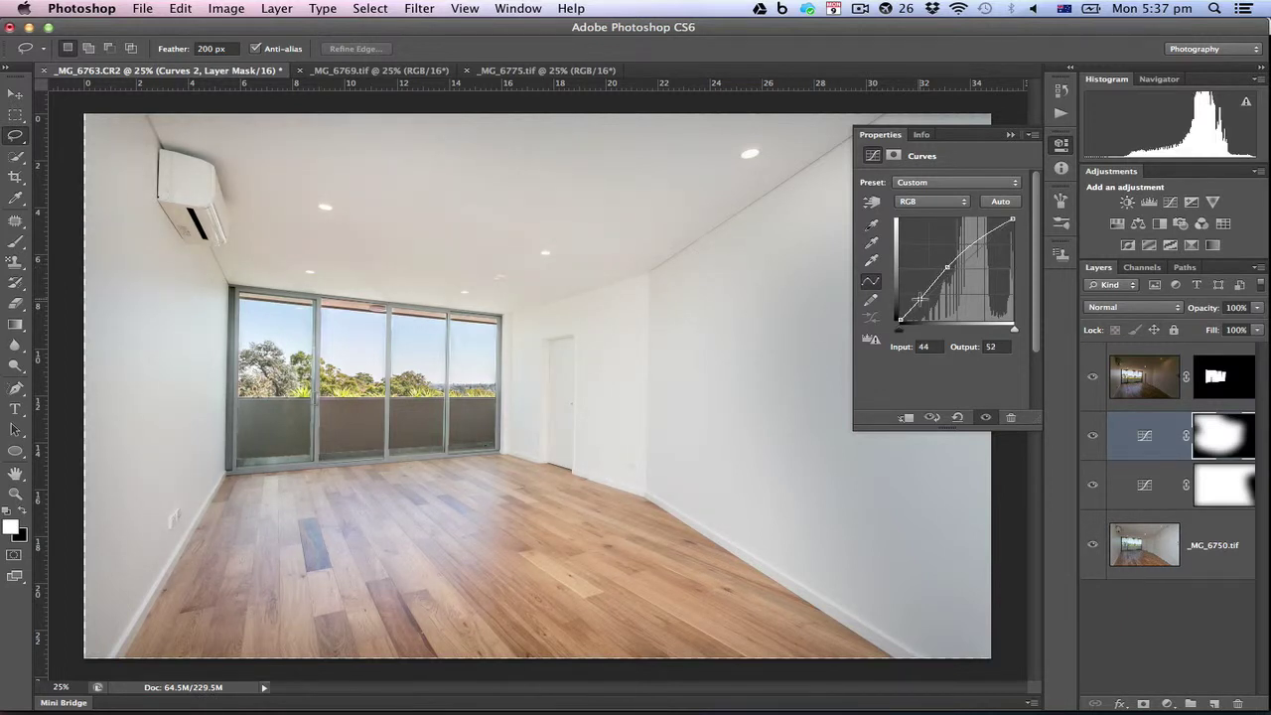
Lasso the floor in front of the windows, add Color Balance with Magenta–Green -4 and Yellow–Blue -28, and compare it on and off
{"action": "mouse_move", "coordinate": [464, 587]}
{"action": "left_mouse_down"}
{"action": "mouse_move", "coordinate": [507, 498]}
{"action": "mouse_move", "coordinate": [459, 470]}
{"action": "left_mouse_up"}
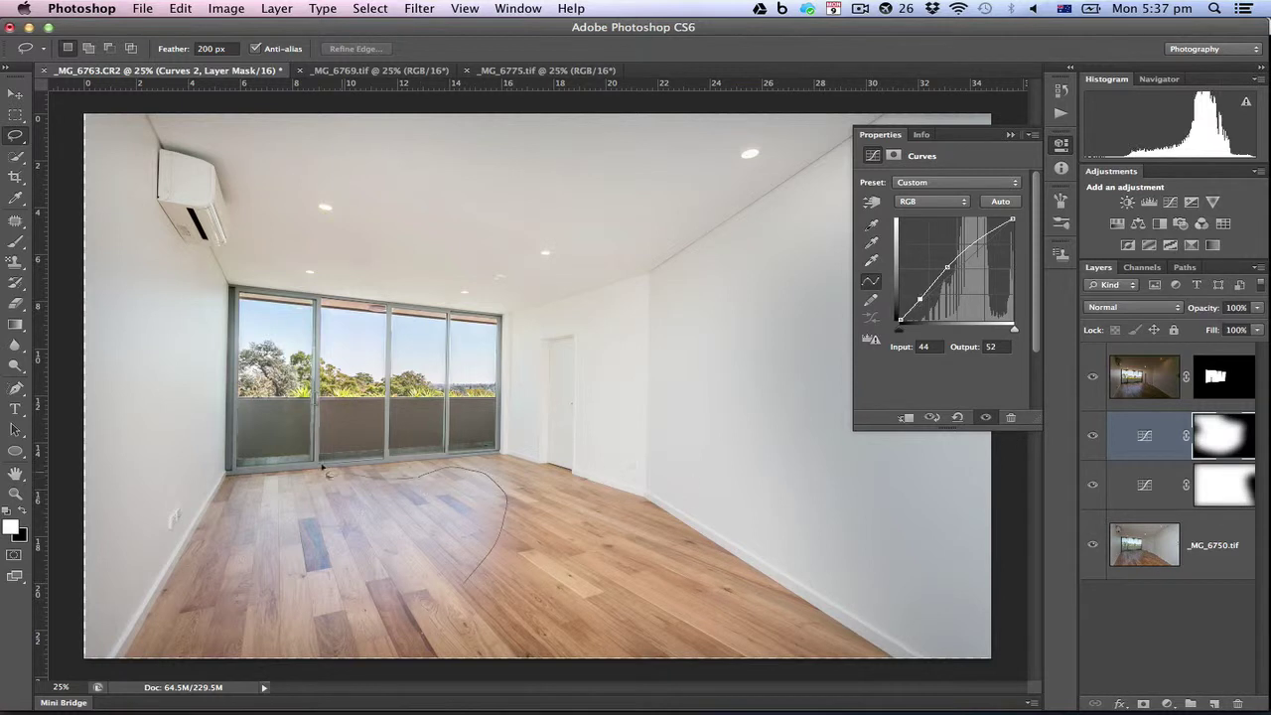
{"action": "left_click_drag", "start_coordinate": [251, 612], "coordinate": [256, 616]}
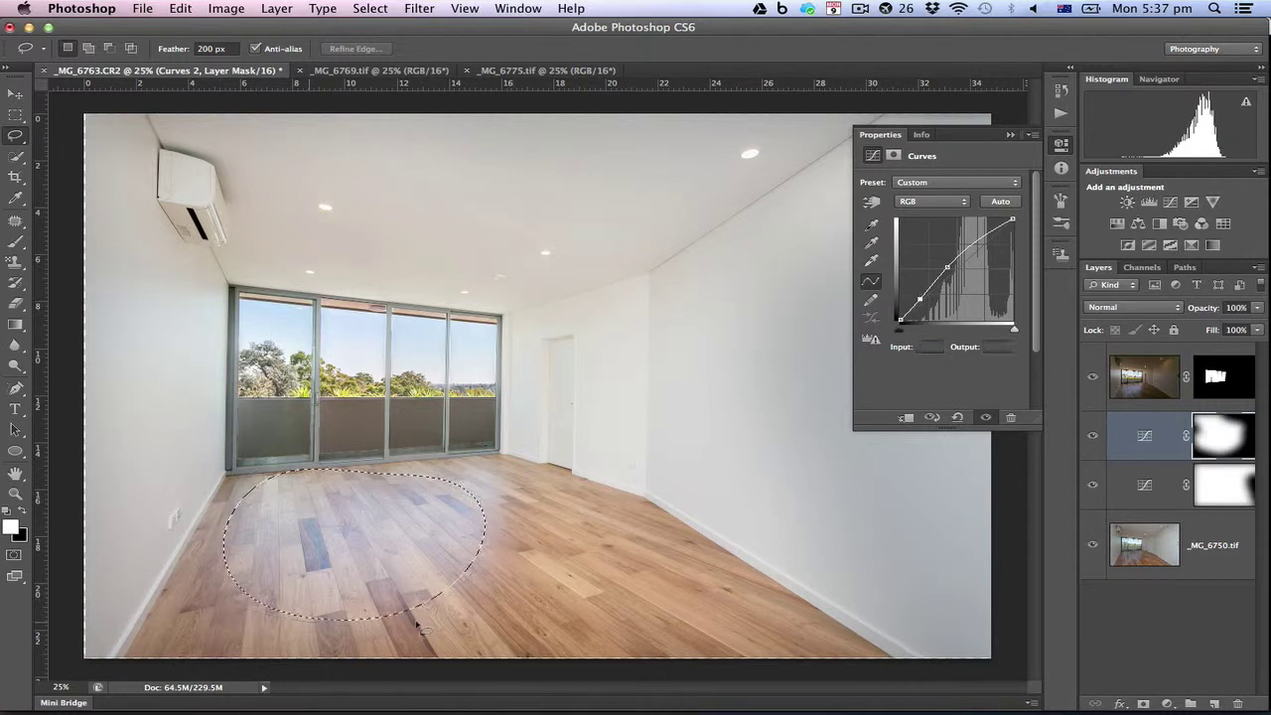
{"action": "left_click", "coordinate": [1138, 223]}
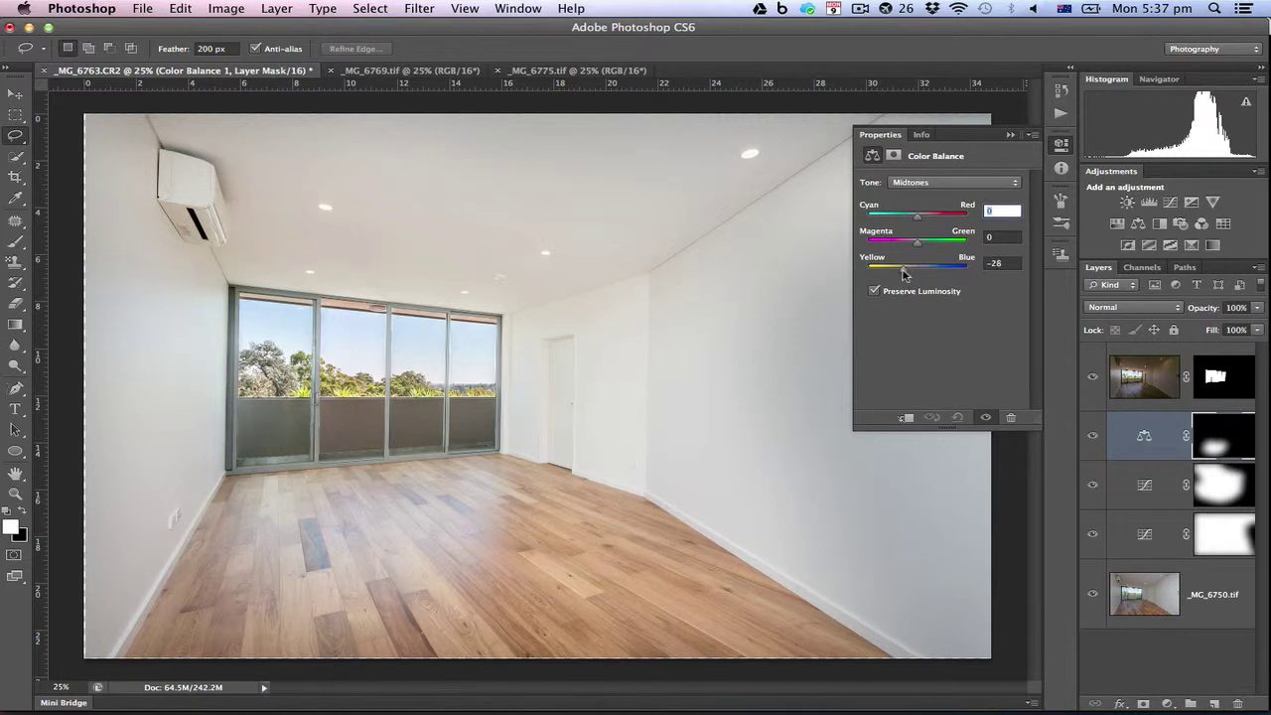
{"action": "left_click_drag", "start_coordinate": [904, 274], "coordinate": [901, 274]}
{"action": "left_click", "coordinate": [1093, 442]}
{"action": "left_click", "coordinate": [1094, 442]}
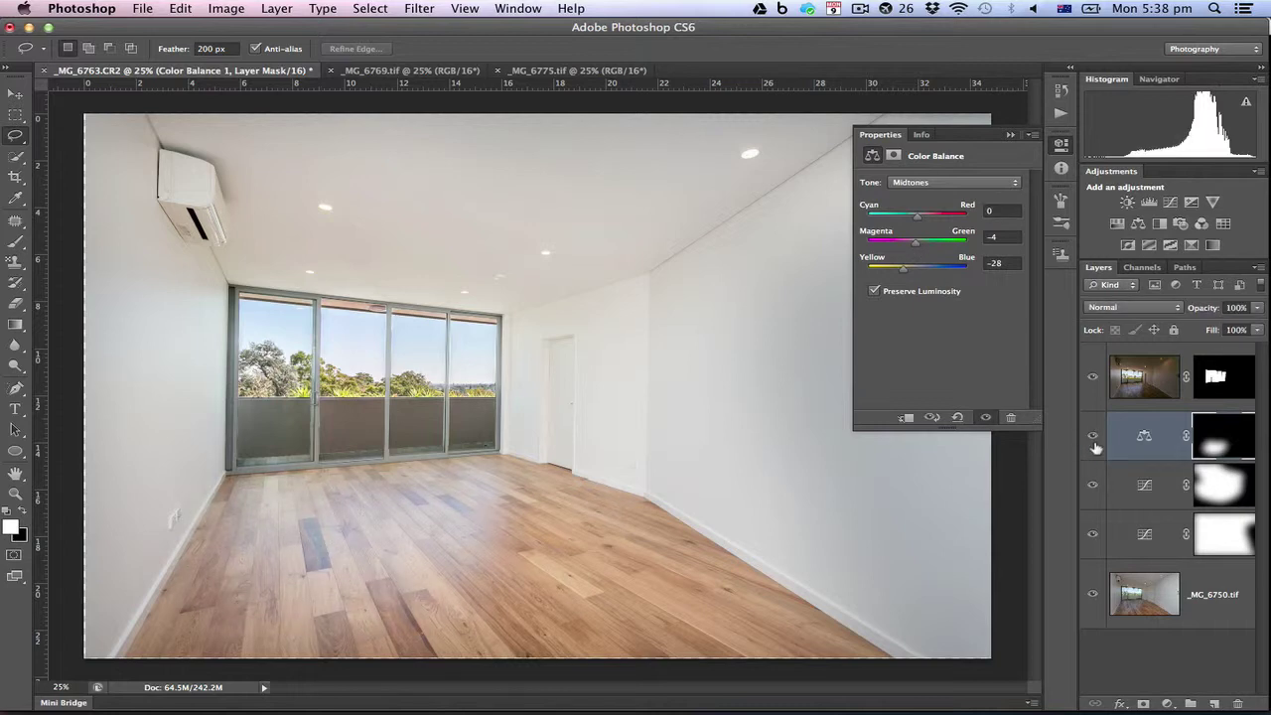
{"action": "left_click", "coordinate": [1093, 442]}
{"action": "left_click", "coordinate": [1093, 442]}
Flatten all layers into one background image and collapse the empty adjustment properties
{"action": "left_click", "coordinate": [1209, 608]}
{"action": "right_click", "coordinate": [1206, 601]}
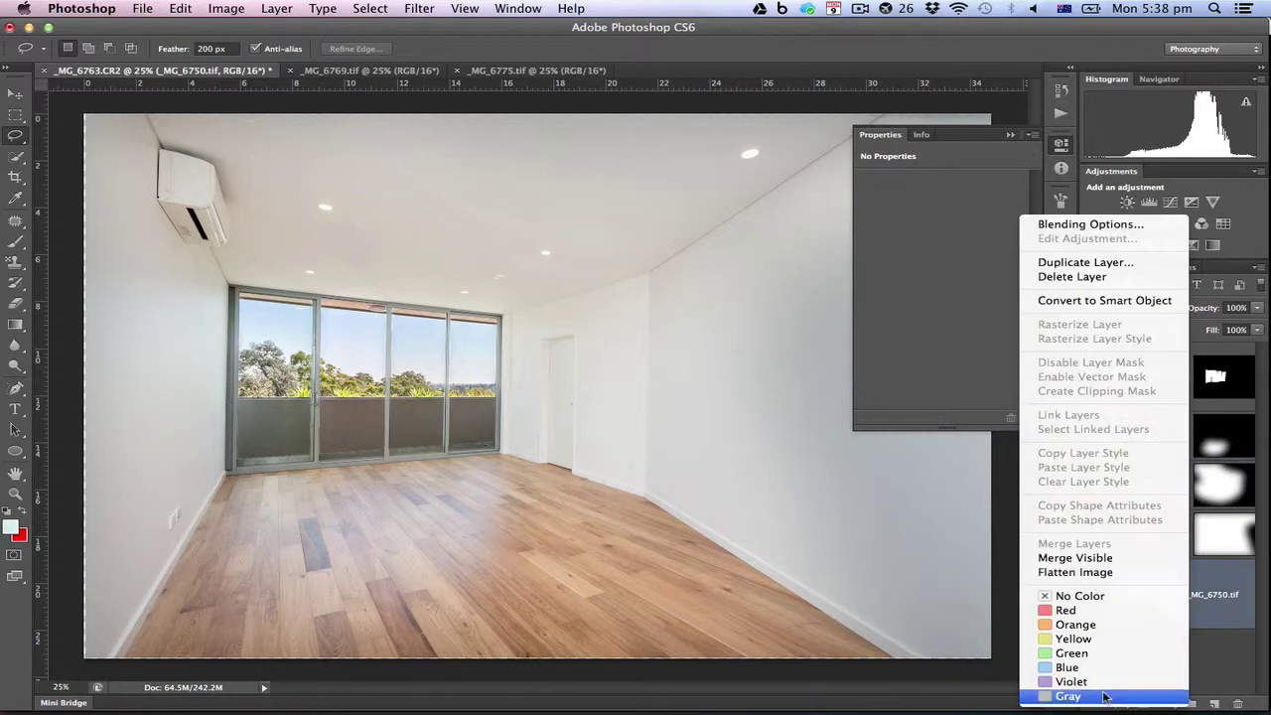
{"action": "left_click", "coordinate": [1137, 580]}
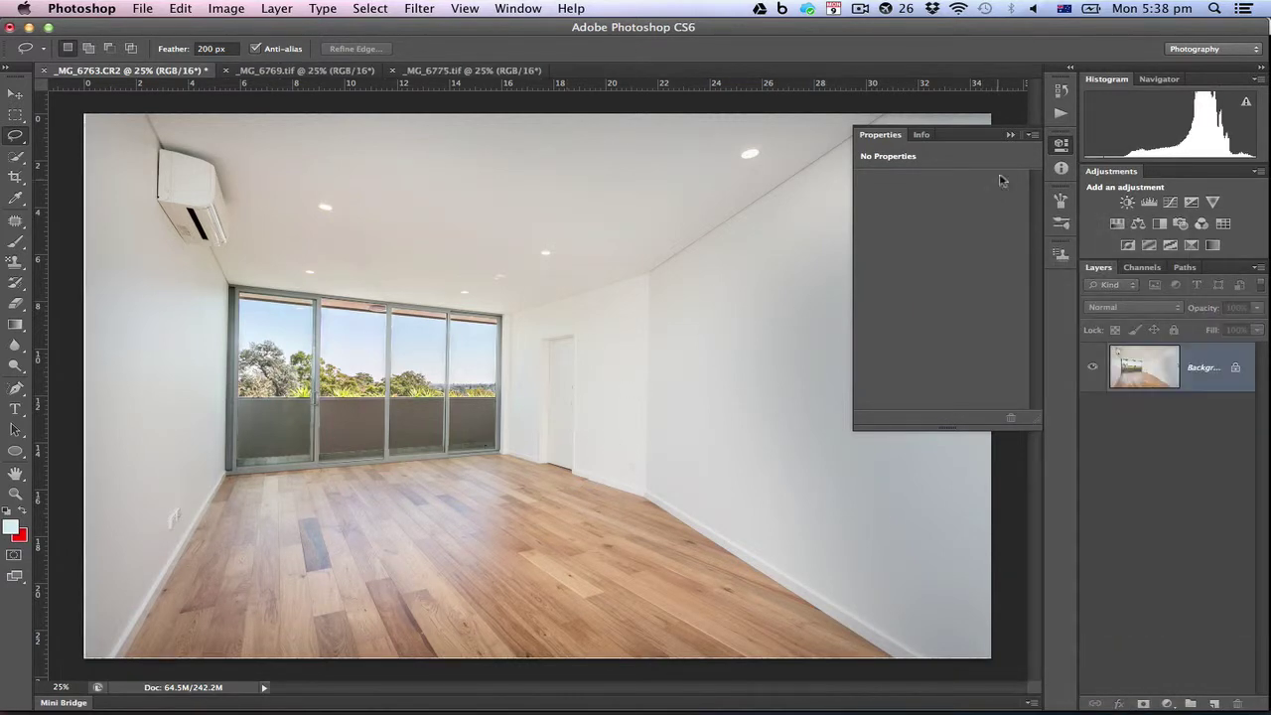
{"action": "left_click", "coordinate": [1011, 135]}
Begin a Polygonal Lasso outline of the ceiling with 0 px feather, following the right wall's upper edge to the window frame
{"action": "key", "text": "super+minus"}
{"action": "key", "text": "super+minus"}
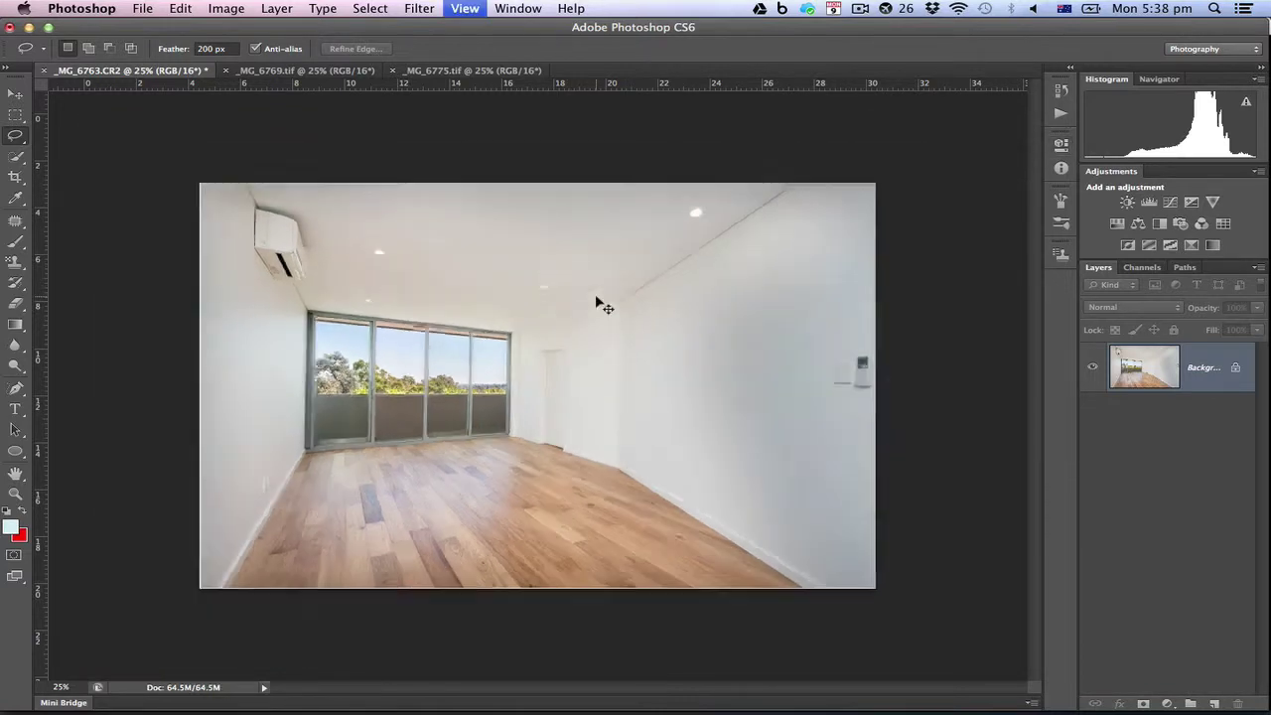
{"action": "key", "text": "super+plus"}
{"action": "key", "text": "super+plus"}
{"action": "key", "text": "super+plus"}
{"action": "key", "text": "super+plus"}
{"action": "key", "text": "super+plus"}
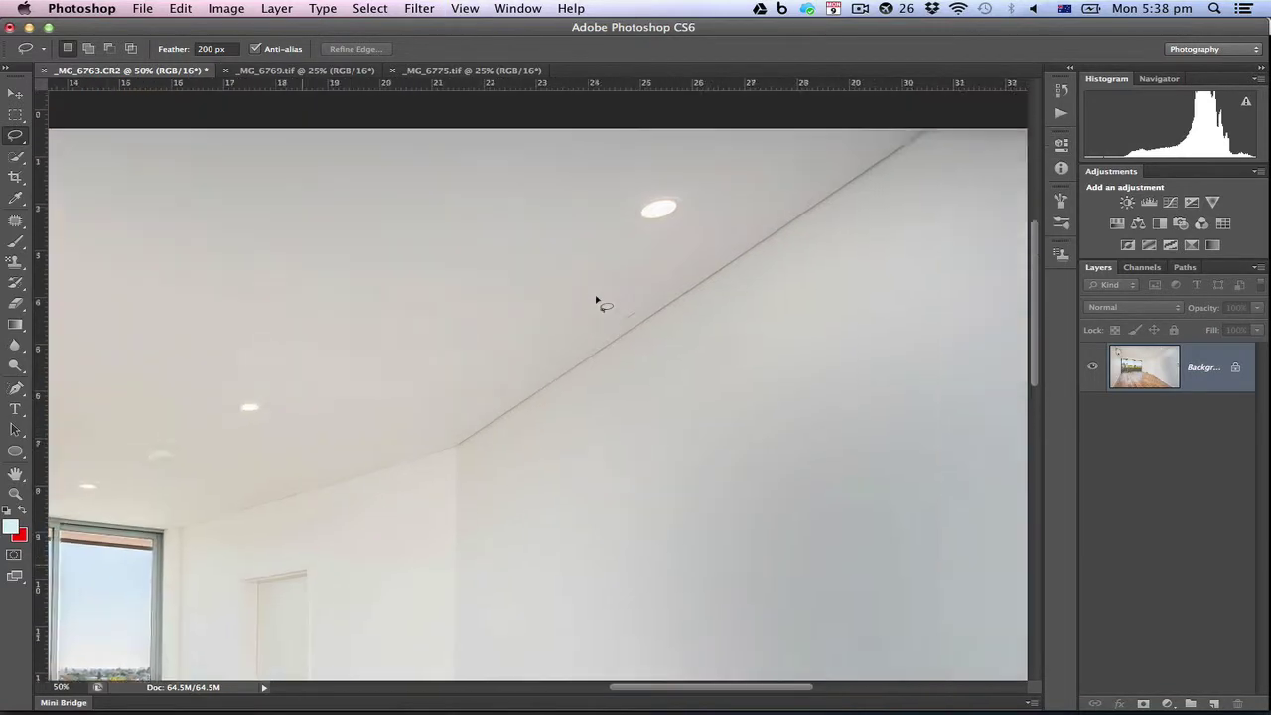
{"action": "key", "text": "super+minus"}
{"action": "key", "text": "shift+l"}
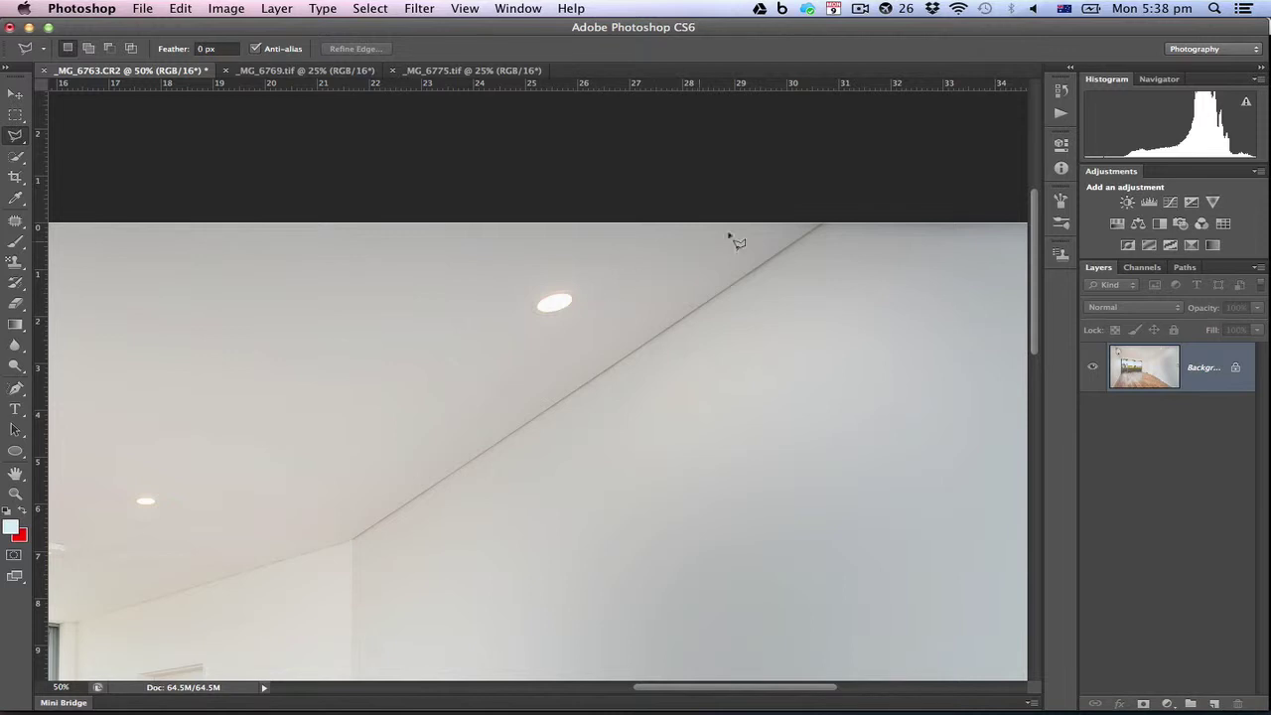
{"action": "left_click", "coordinate": [823, 226]}
{"action": "scroll", "coordinate": [804, 238], "scroll_direction": "down", "scroll_amount": 5}
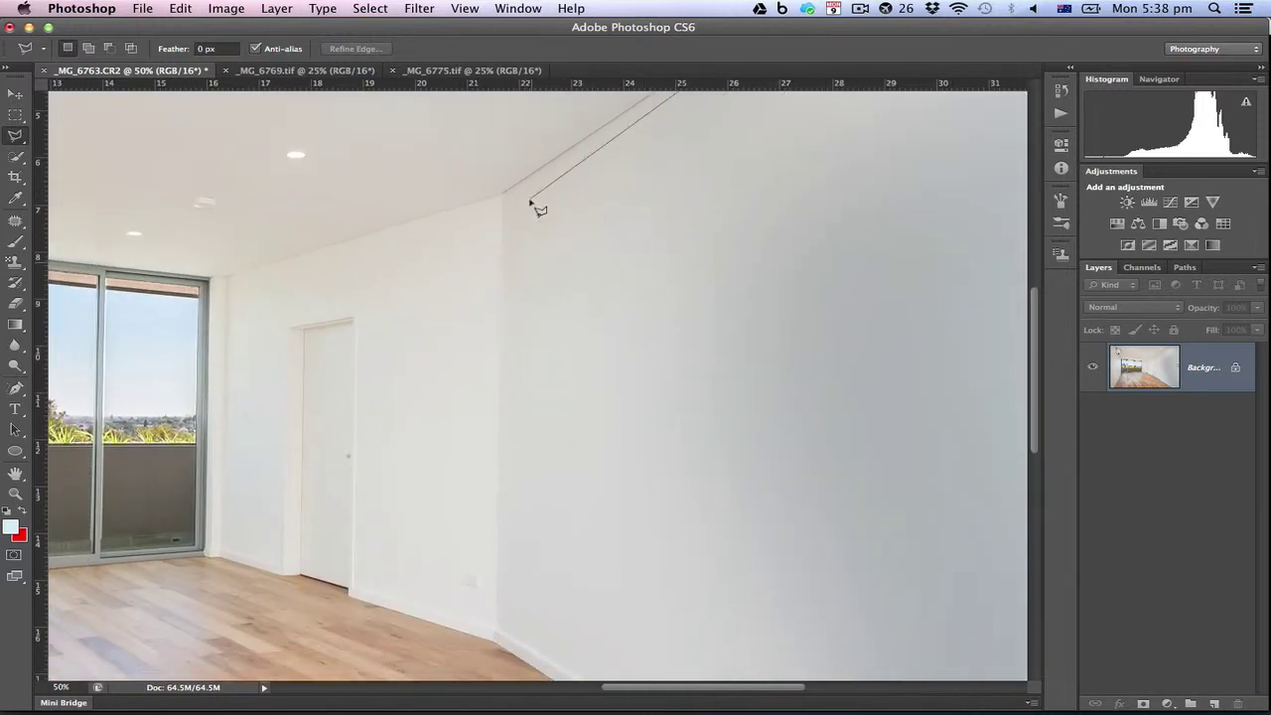
{"action": "left_click", "coordinate": [503, 197]}
{"action": "left_click", "coordinate": [211, 279]}
{"action": "scroll", "coordinate": [220, 283], "scroll_direction": "left", "scroll_amount": 10}
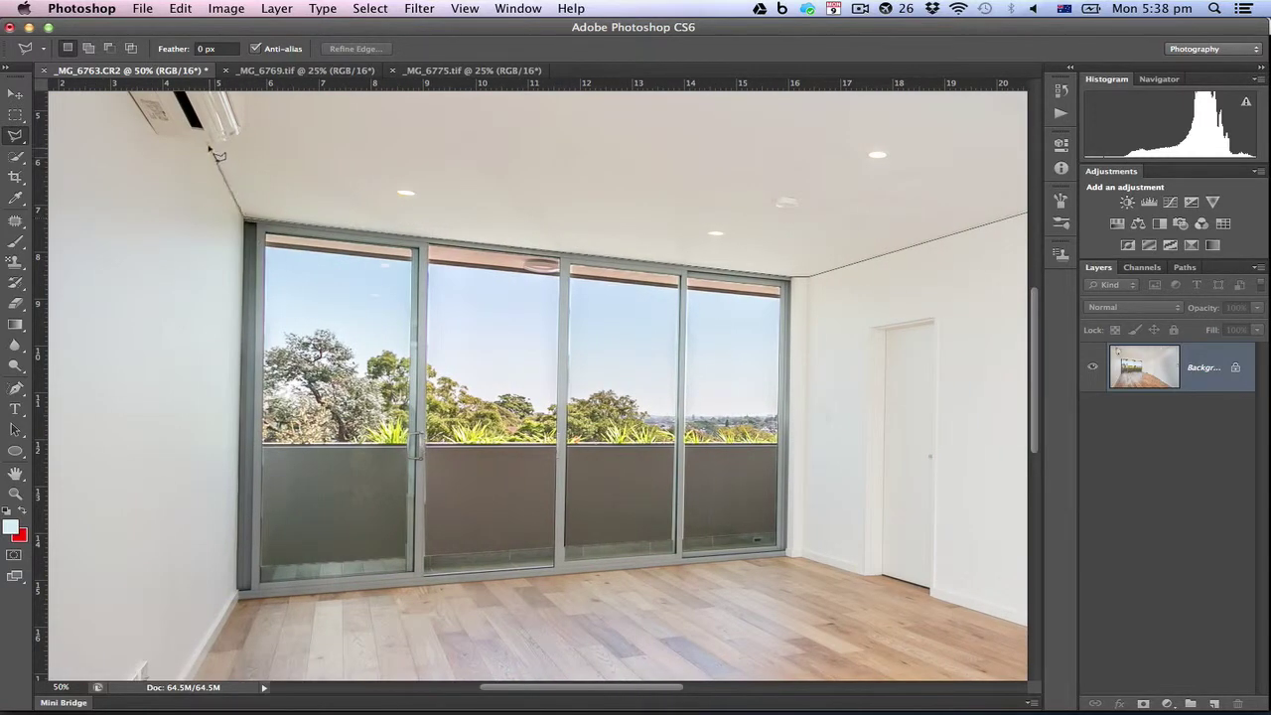
Continue the ceiling outline loosely around the air conditioner and close it beyond the photo's upper edge
{"action": "left_click", "coordinate": [210, 145]}
{"action": "scroll", "coordinate": [211, 146], "scroll_direction": "up", "scroll_amount": 5}
{"action": "scroll", "coordinate": [210, 146], "scroll_direction": "left", "scroll_amount": 3}
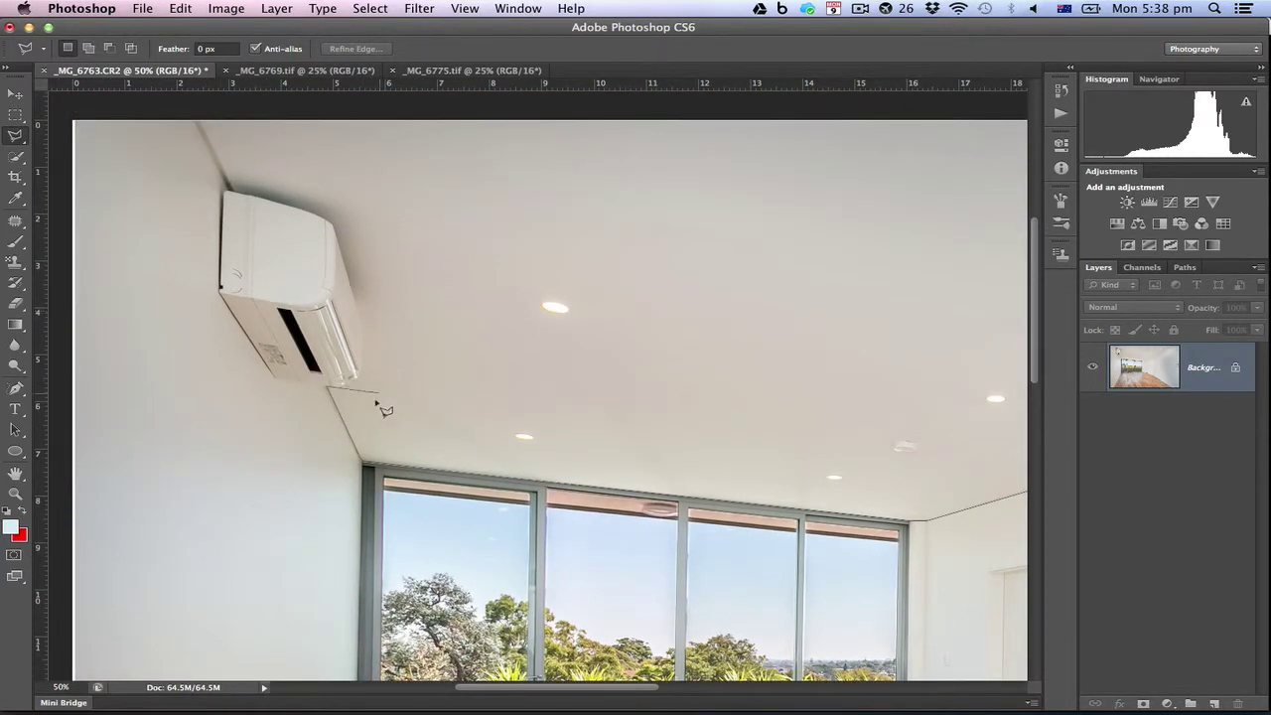
{"action": "left_click", "coordinate": [390, 325]}
{"action": "scroll", "coordinate": [392, 328], "scroll_direction": "up", "scroll_amount": 5}
{"action": "scroll", "coordinate": [392, 327], "scroll_direction": "left", "scroll_amount": 2}
{"action": "left_click", "coordinate": [360, 289]}
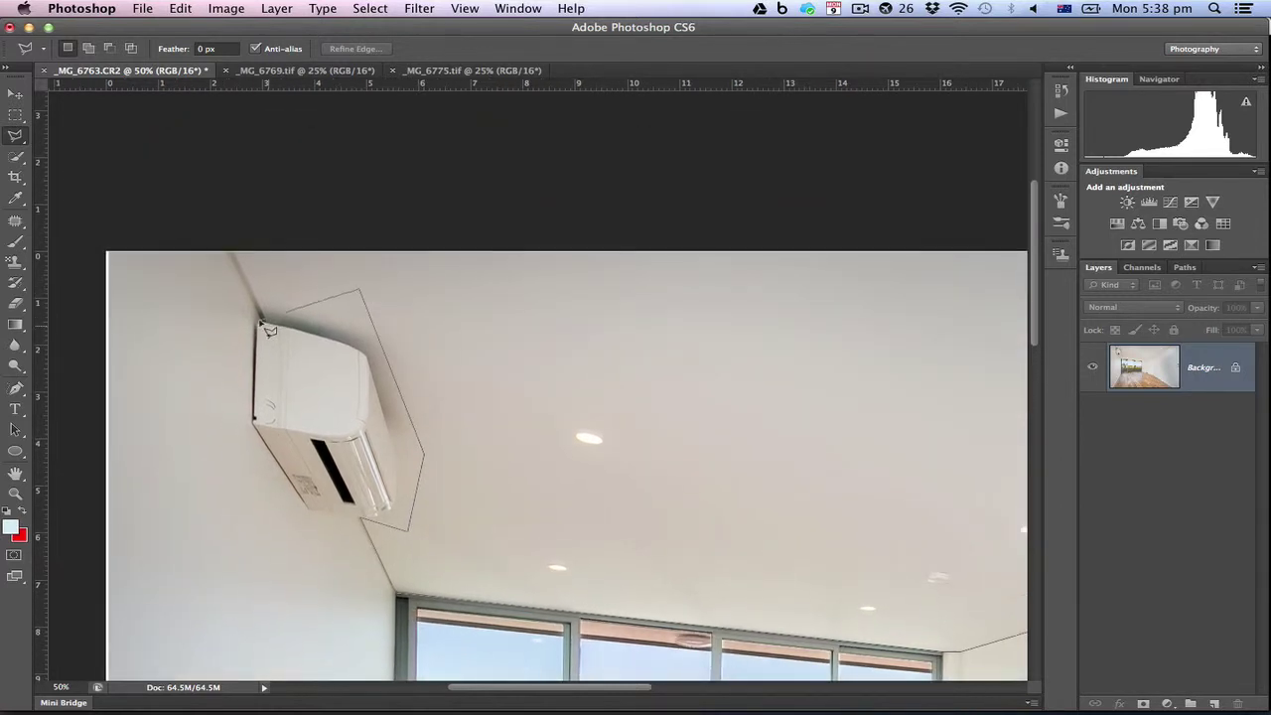
{"action": "left_click", "coordinate": [260, 314]}
{"action": "left_click", "coordinate": [197, 196]}
{"action": "scroll", "coordinate": [621, 193], "scroll_direction": "right", "scroll_amount": 15}
{"action": "double_click", "coordinate": [744, 159]}
Refine the ceiling selection against the air conditioner's contour with the Quick Selection tool
{"action": "scroll", "coordinate": [742, 161], "scroll_direction": "left", "scroll_amount": 14}
{"action": "scroll", "coordinate": [742, 161], "scroll_direction": "down", "scroll_amount": 2}
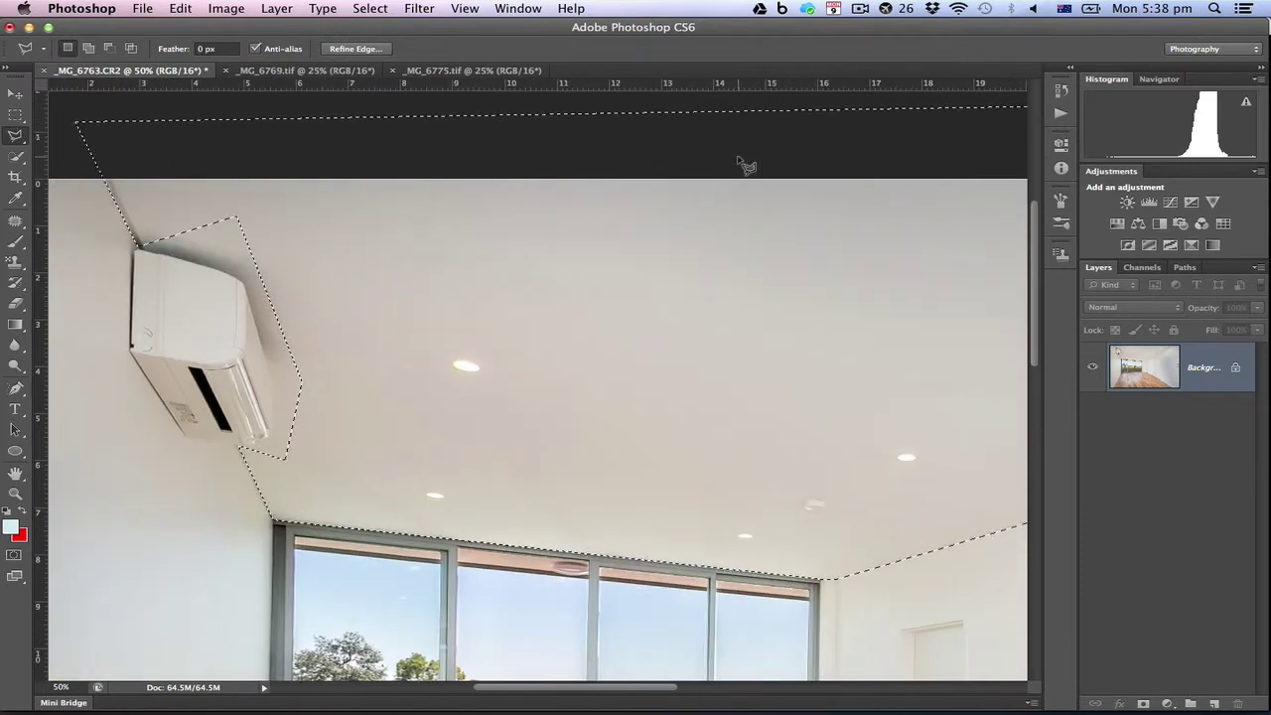
{"action": "scroll", "coordinate": [739, 160], "scroll_direction": "left", "scroll_amount": 5}
{"action": "key", "text": "w"}
{"action": "mouse_move", "coordinate": [476, 240]}
{"action": "left_mouse_down"}
{"action": "mouse_move", "coordinate": [530, 244]}
{"action": "mouse_move", "coordinate": [562, 371]}
{"action": "mouse_move", "coordinate": [559, 439]}
{"action": "mouse_move", "coordinate": [525, 454]}
{"action": "mouse_move", "coordinate": [491, 420]}
{"action": "mouse_move", "coordinate": [501, 378]}
{"action": "mouse_move", "coordinate": [472, 310]}
{"action": "mouse_move", "coordinate": [470, 354]}
{"action": "mouse_move", "coordinate": [508, 430]}
{"action": "mouse_move", "coordinate": [517, 400]}
{"action": "mouse_move", "coordinate": [520, 423]}
{"action": "mouse_move", "coordinate": [487, 431]}
{"action": "left_mouse_up"}
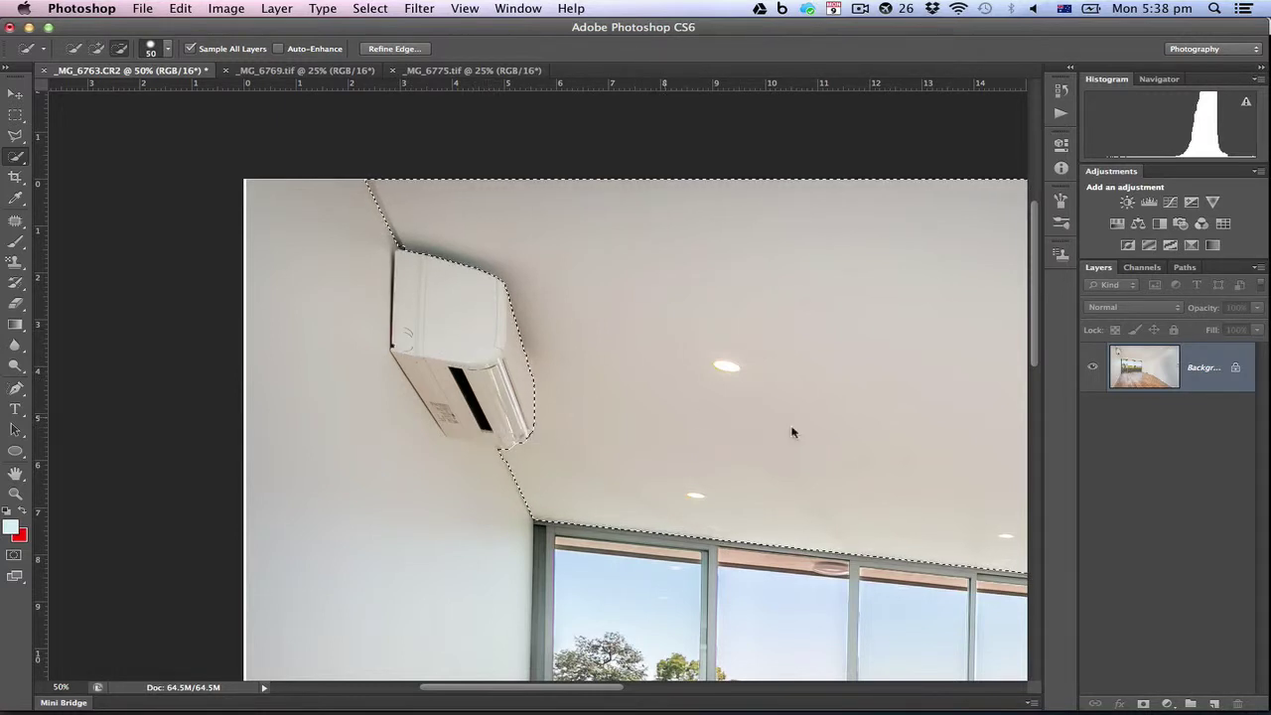
Brighten the selected ceiling with a Levels adjustment layer, setting the midtones to 1.67
{"action": "key", "text": "super+minus"}
{"action": "key", "text": "super+minus"}
{"action": "key", "text": "super+minus"}
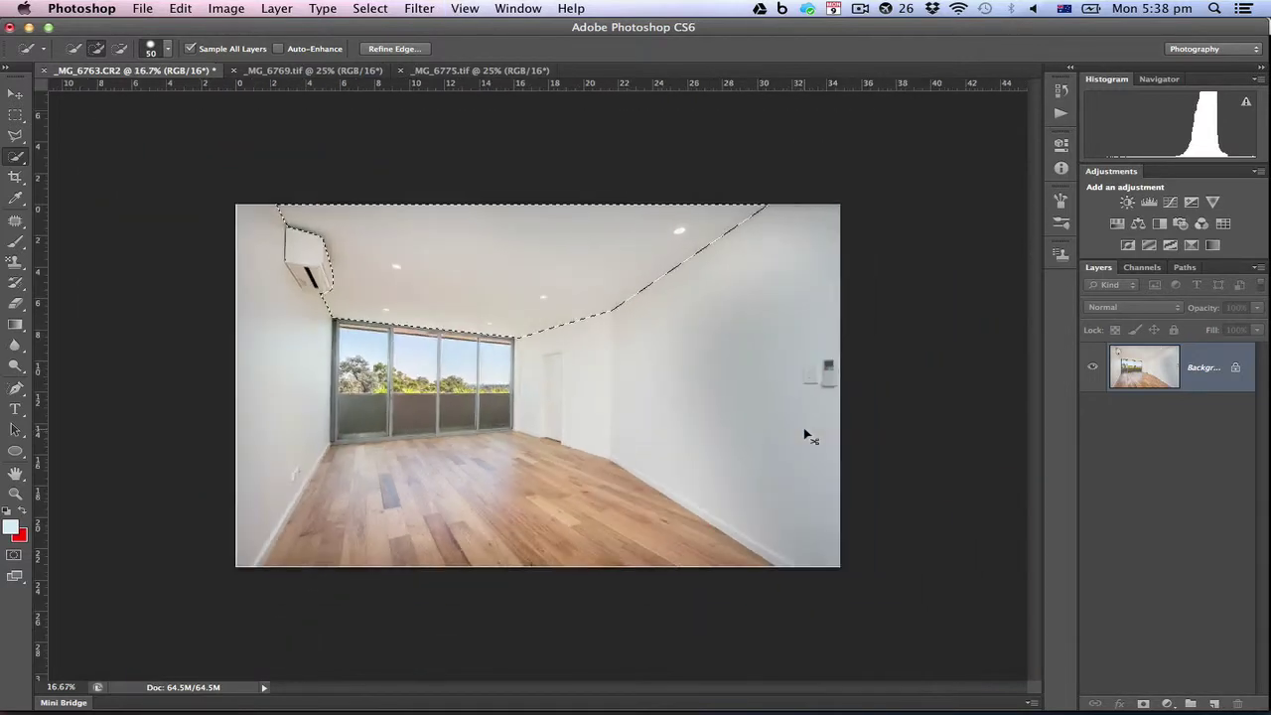
{"action": "left_click", "coordinate": [1149, 201]}
{"action": "left_click_drag", "start_coordinate": [951, 297], "coordinate": [931, 303]}
Lower the ceiling Levels layer's output white to 245 and load its layer mask as a selection
{"action": "right_click", "coordinate": [1208, 370]}
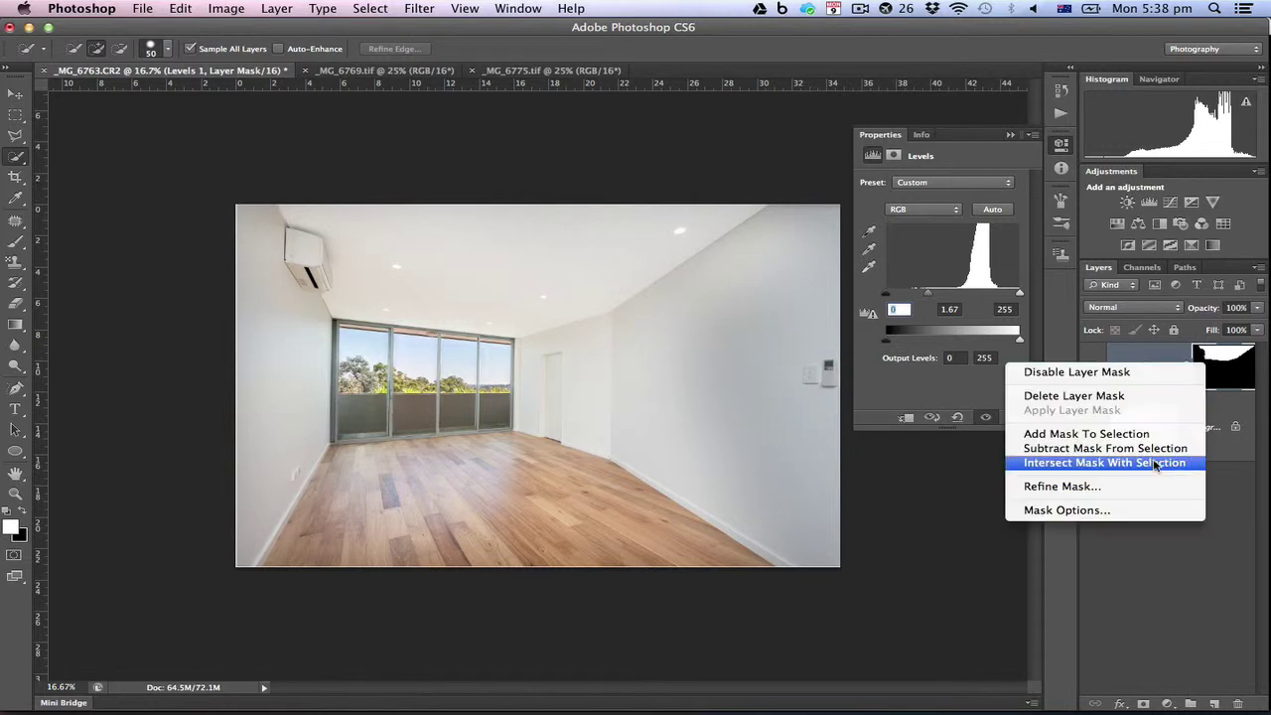
{"action": "left_click", "coordinate": [961, 318]}
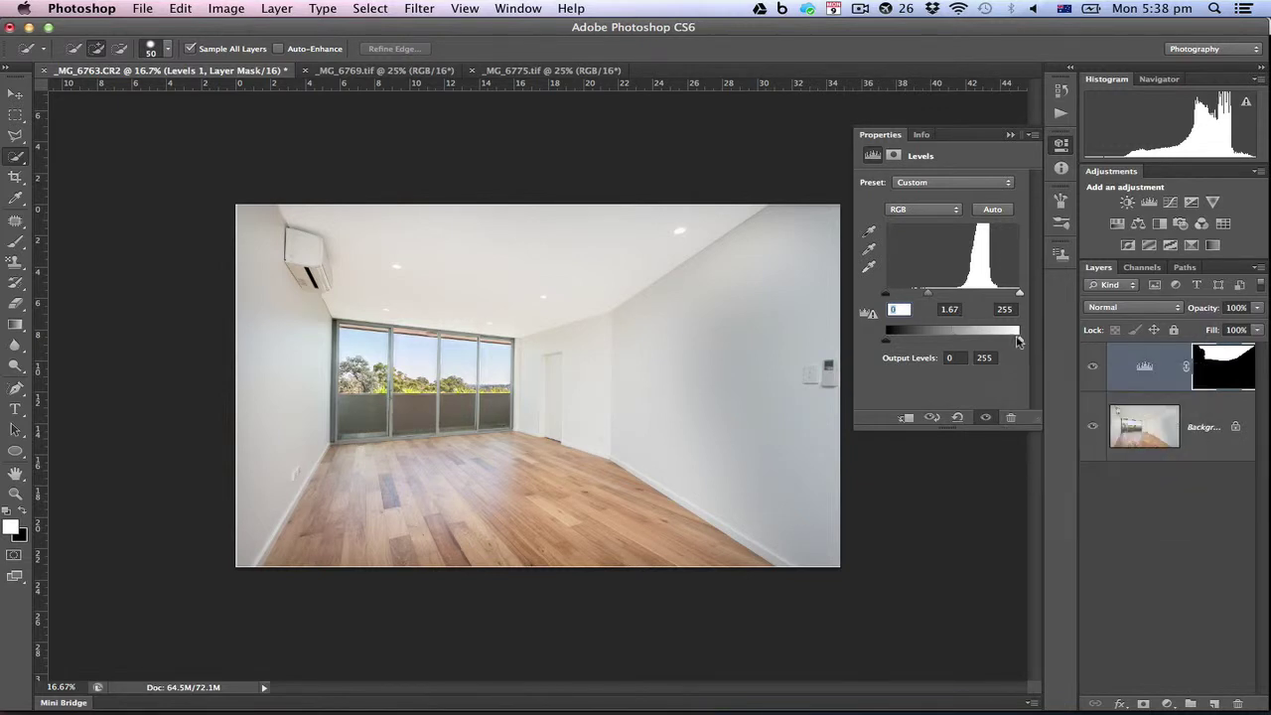
{"action": "right_click", "coordinate": [1204, 379]}
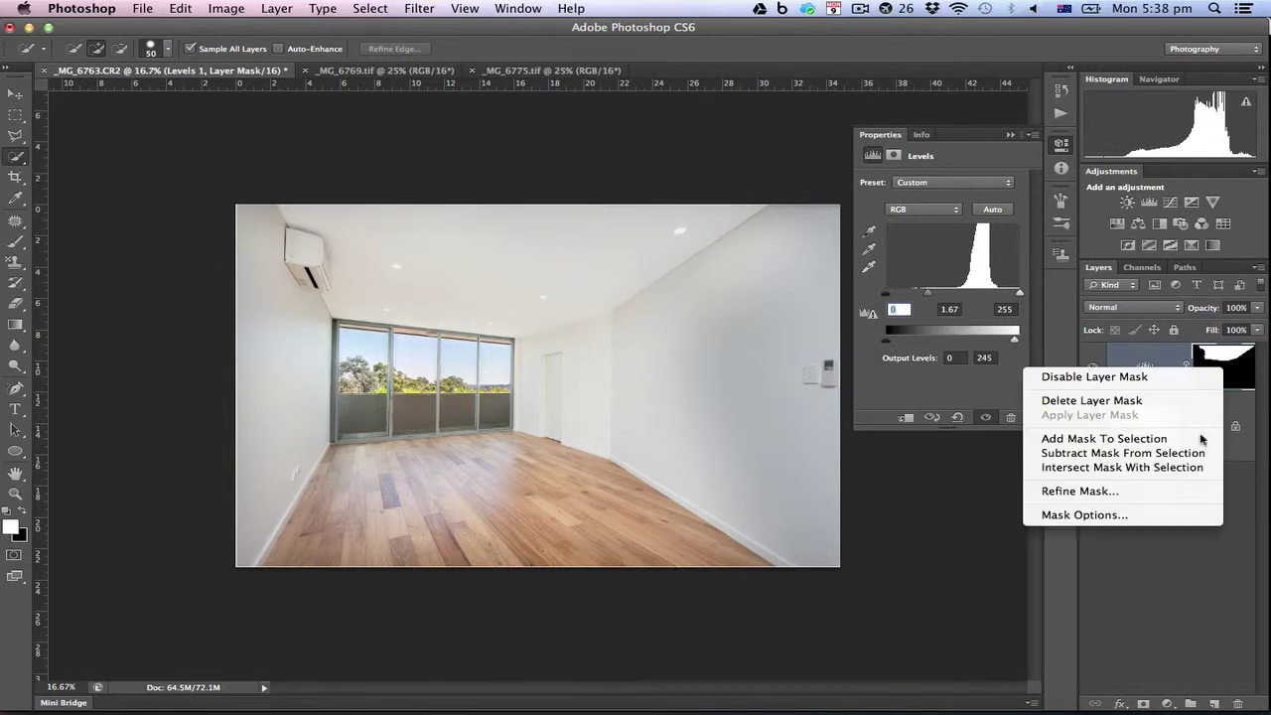
{"action": "left_click", "coordinate": [1192, 439]}
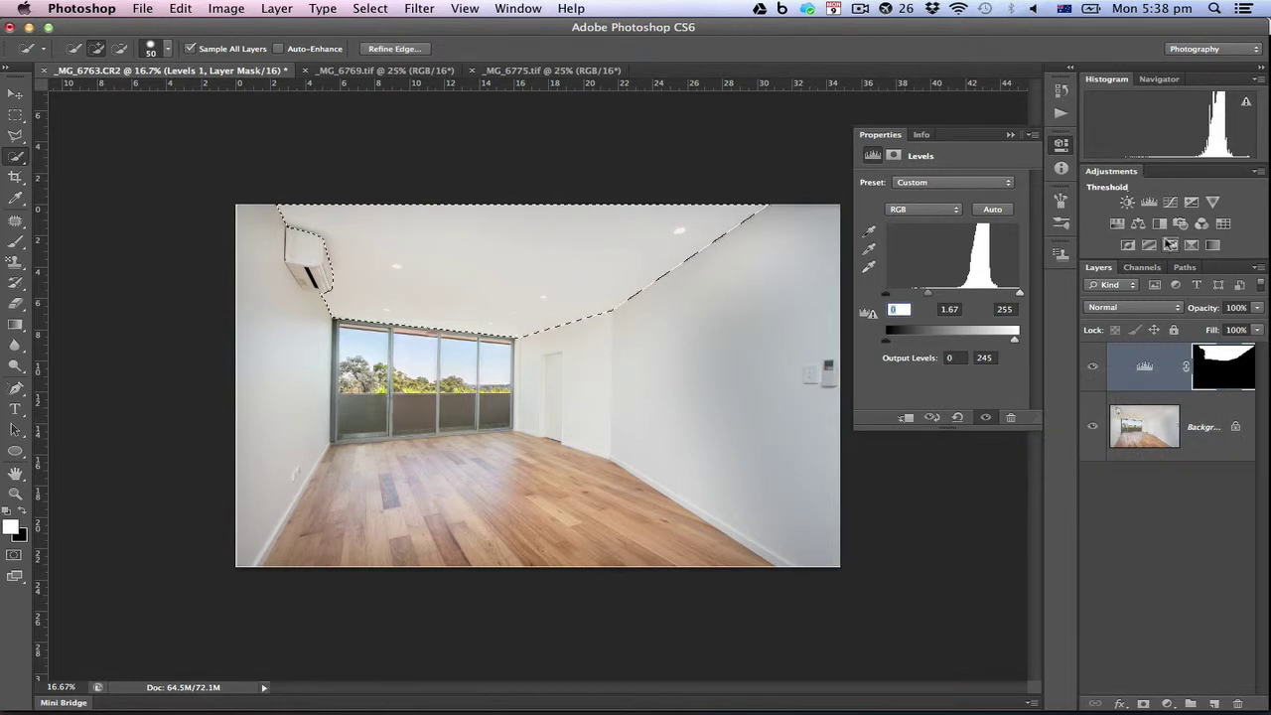
Desaturate the selected ceiling with a Hue/Saturation adjustment layer, setting the saturation to -33
{"action": "left_click", "coordinate": [1138, 225]}
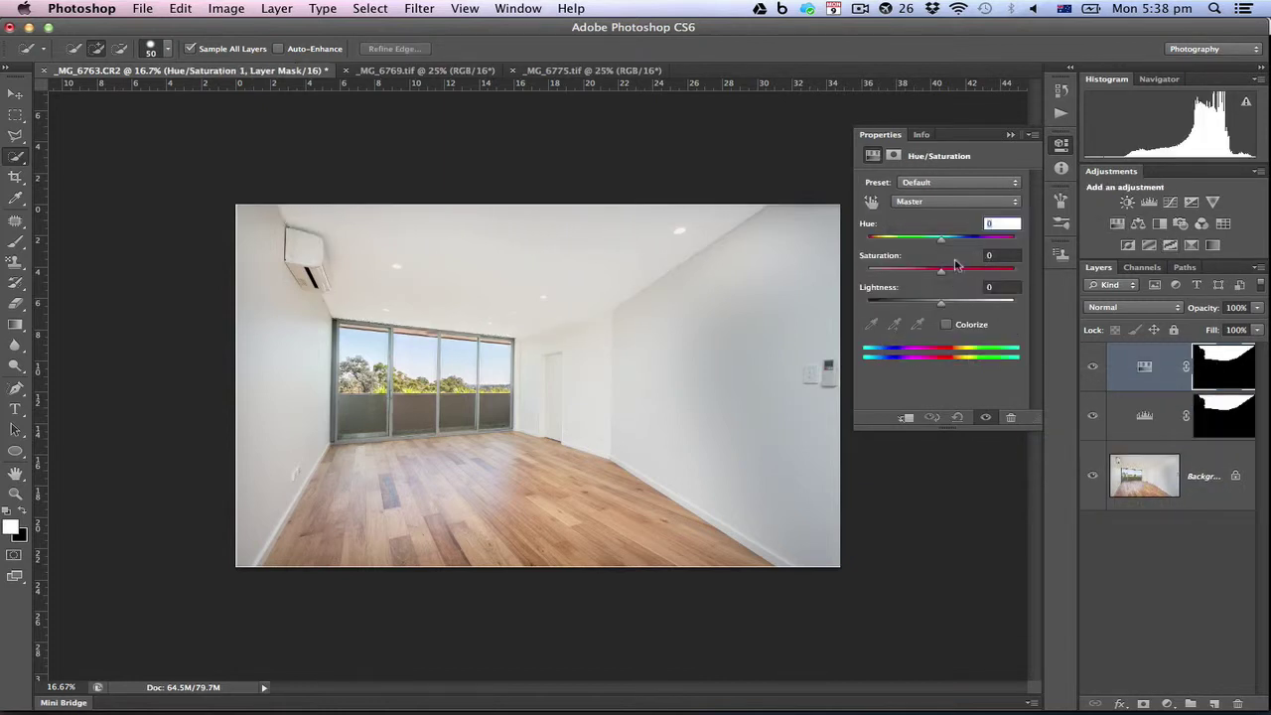
{"action": "left_click_drag", "start_coordinate": [941, 268], "coordinate": [916, 275]}
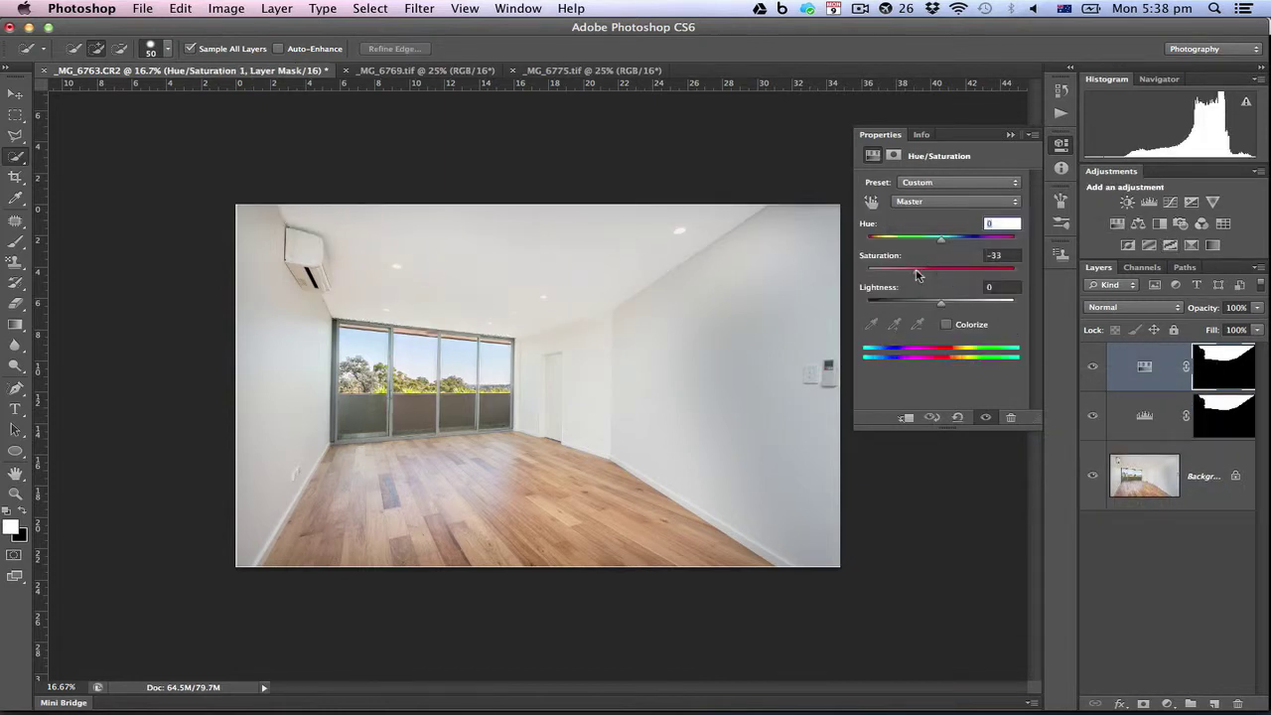
{"action": "left_click", "coordinate": [1010, 135]}
Lasso the right wall's outer part with a 200 px feather and brighten it with a Curves layer, input 118 to output 139
{"action": "key", "text": "l"}
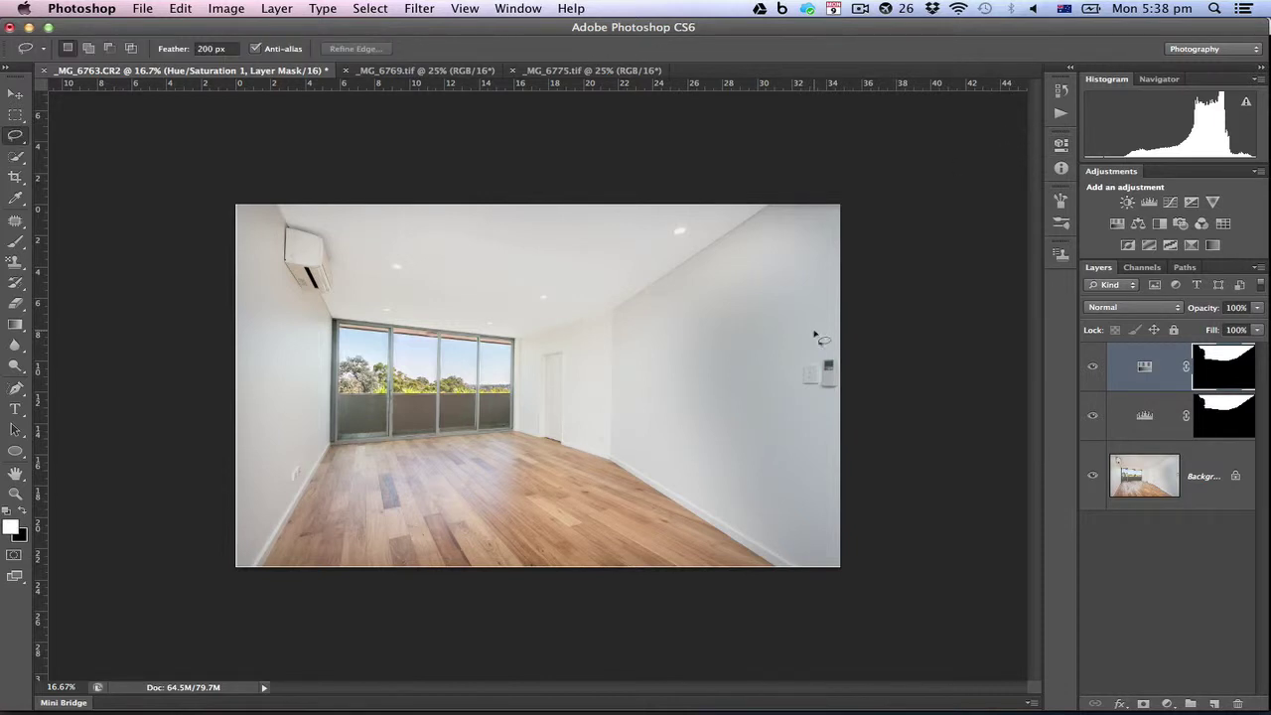
{"action": "mouse_move", "coordinate": [859, 242]}
{"action": "left_mouse_down"}
{"action": "mouse_move", "coordinate": [743, 260]}
{"action": "mouse_move", "coordinate": [685, 328]}
{"action": "left_mouse_up"}
{"action": "mouse_move", "coordinate": [685, 436]}
{"action": "left_mouse_down"}
{"action": "mouse_move", "coordinate": [733, 501]}
{"action": "mouse_move", "coordinate": [834, 571]}
{"action": "left_mouse_up"}
{"action": "left_click", "coordinate": [1169, 202]}
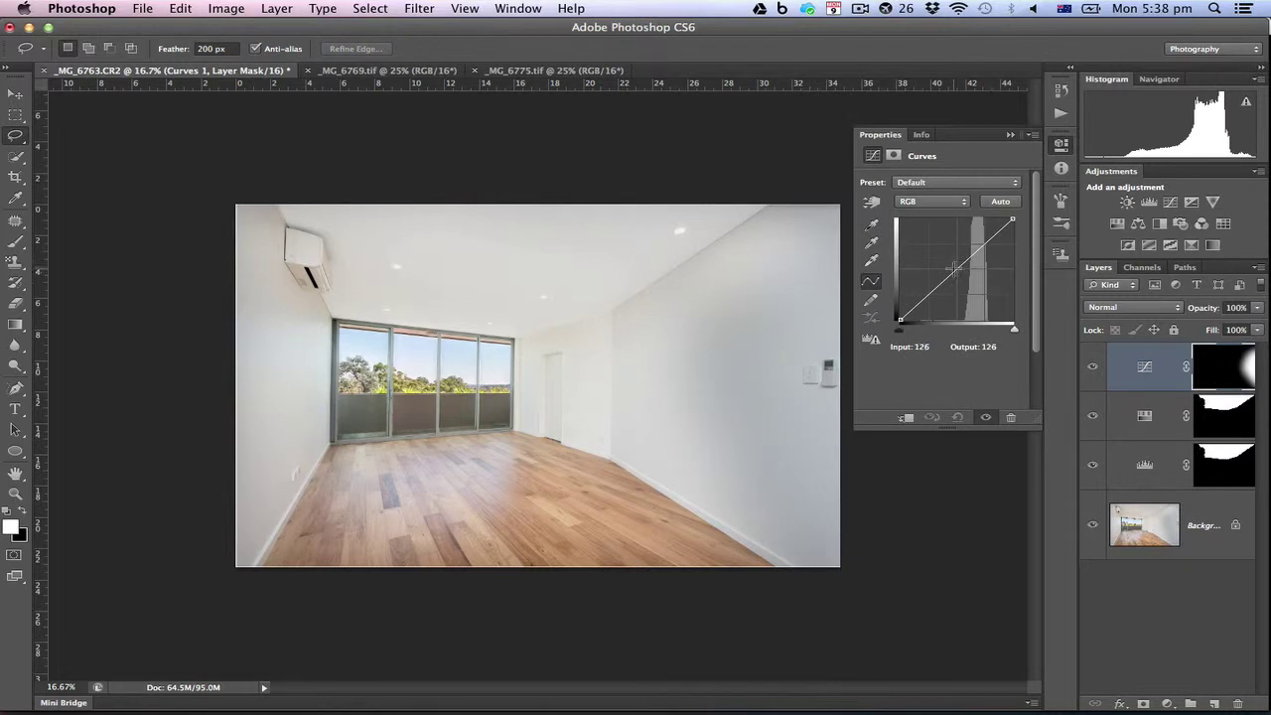
{"action": "left_click_drag", "start_coordinate": [951, 272], "coordinate": [951, 265]}
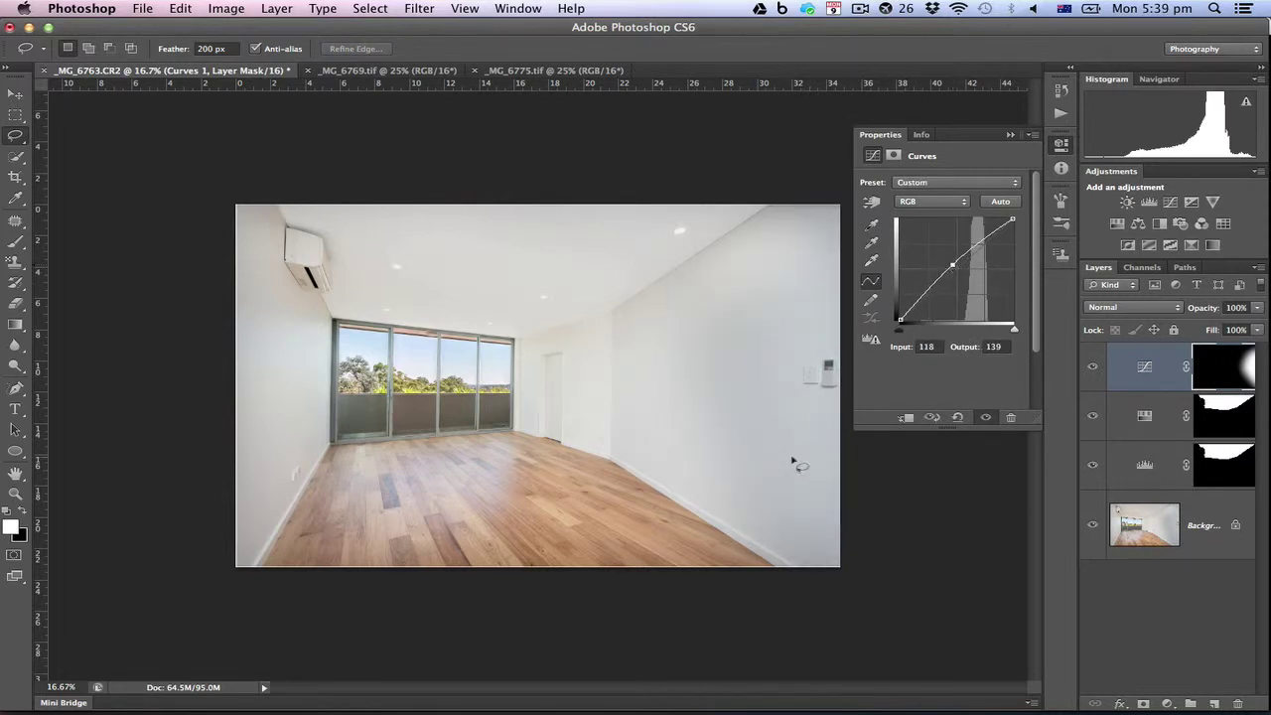
Lasso an oval patch of the right wall beside the light switch and brighten it with Curves, input 112 to output 137
{"action": "mouse_move", "coordinate": [795, 459]}
{"action": "left_mouse_down"}
{"action": "mouse_move", "coordinate": [771, 306]}
{"action": "mouse_move", "coordinate": [696, 353]}
{"action": "mouse_move", "coordinate": [765, 449]}
{"action": "left_mouse_up"}
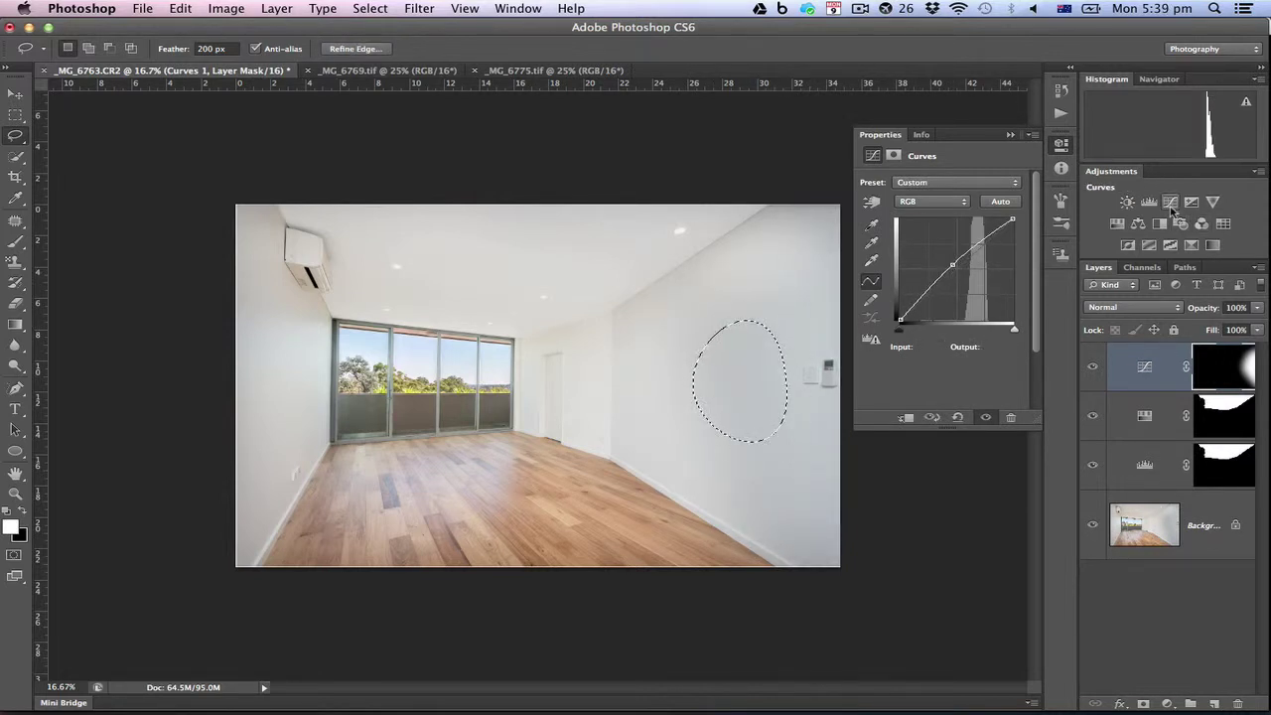
{"action": "left_click", "coordinate": [1170, 202]}
{"action": "left_click", "coordinate": [950, 265]}
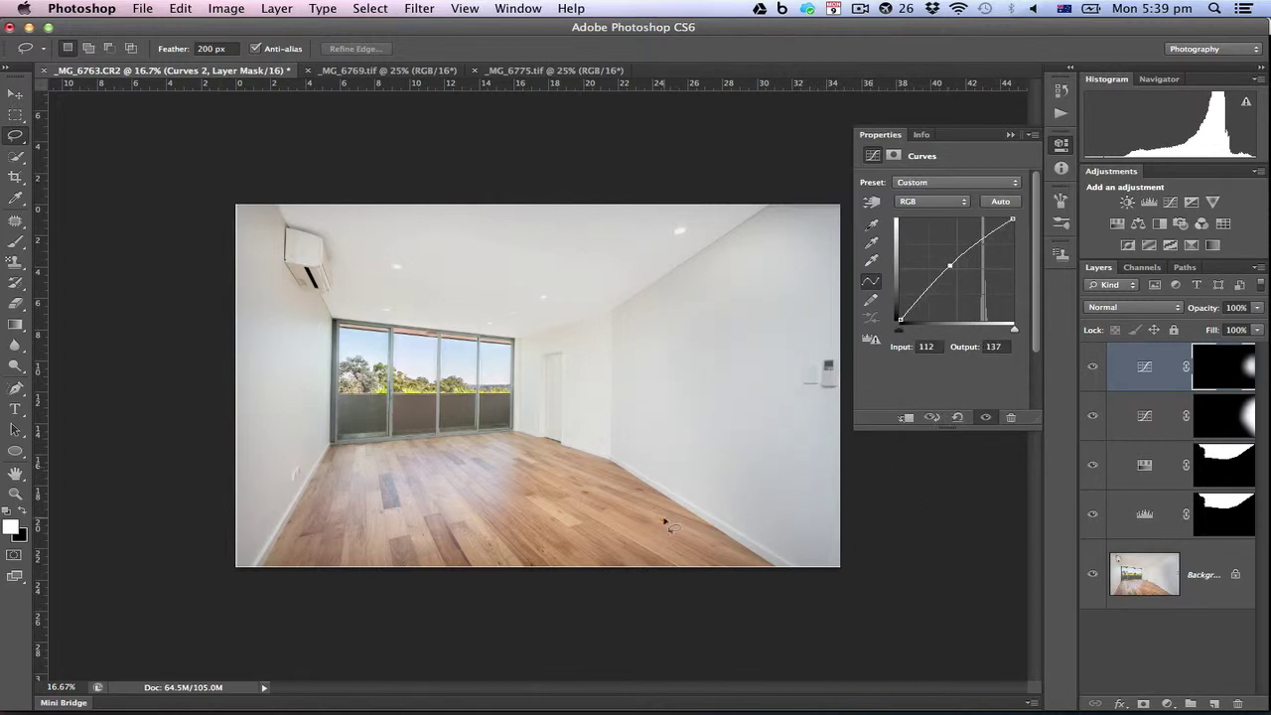
Select the floor and window with the Quick Selection tool, then invert the selection to cover the walls and ceiling
{"action": "key", "text": "w"}
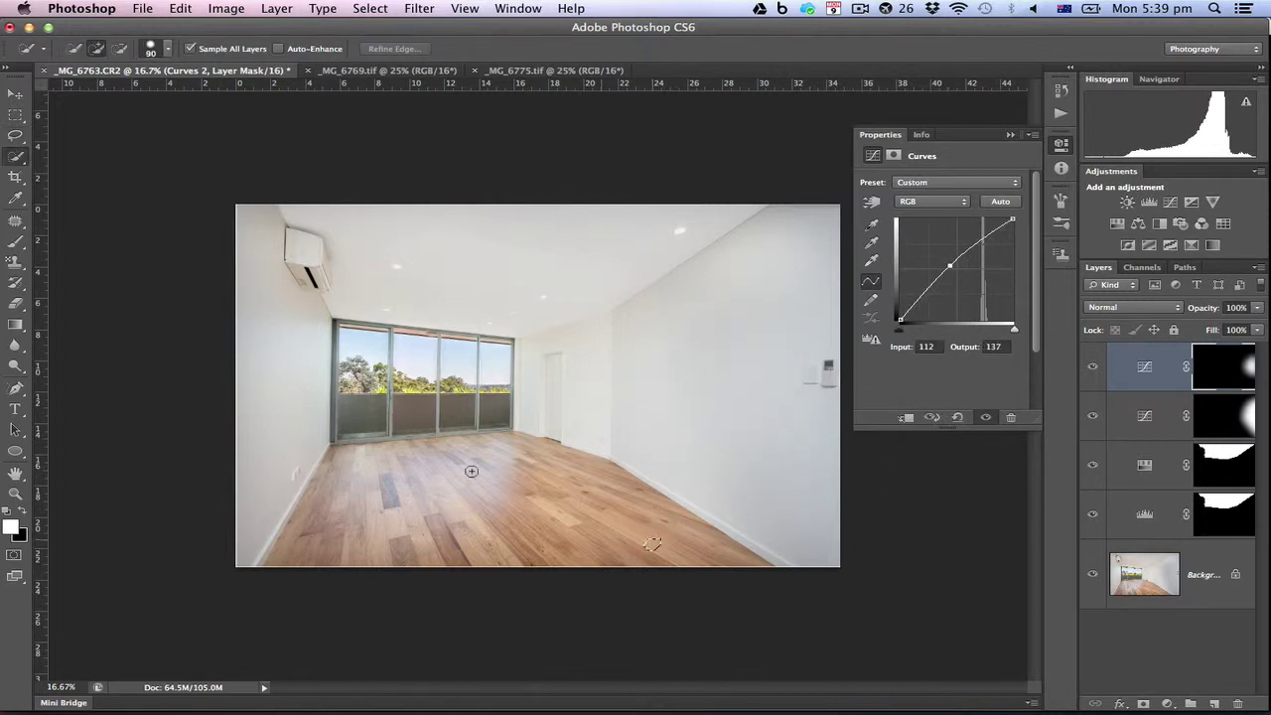
{"action": "mouse_move", "coordinate": [470, 471]}
{"action": "left_mouse_down"}
{"action": "mouse_move", "coordinate": [464, 413]}
{"action": "mouse_move", "coordinate": [493, 361]}
{"action": "mouse_move", "coordinate": [341, 329]}
{"action": "mouse_move", "coordinate": [341, 388]}
{"action": "left_mouse_up"}
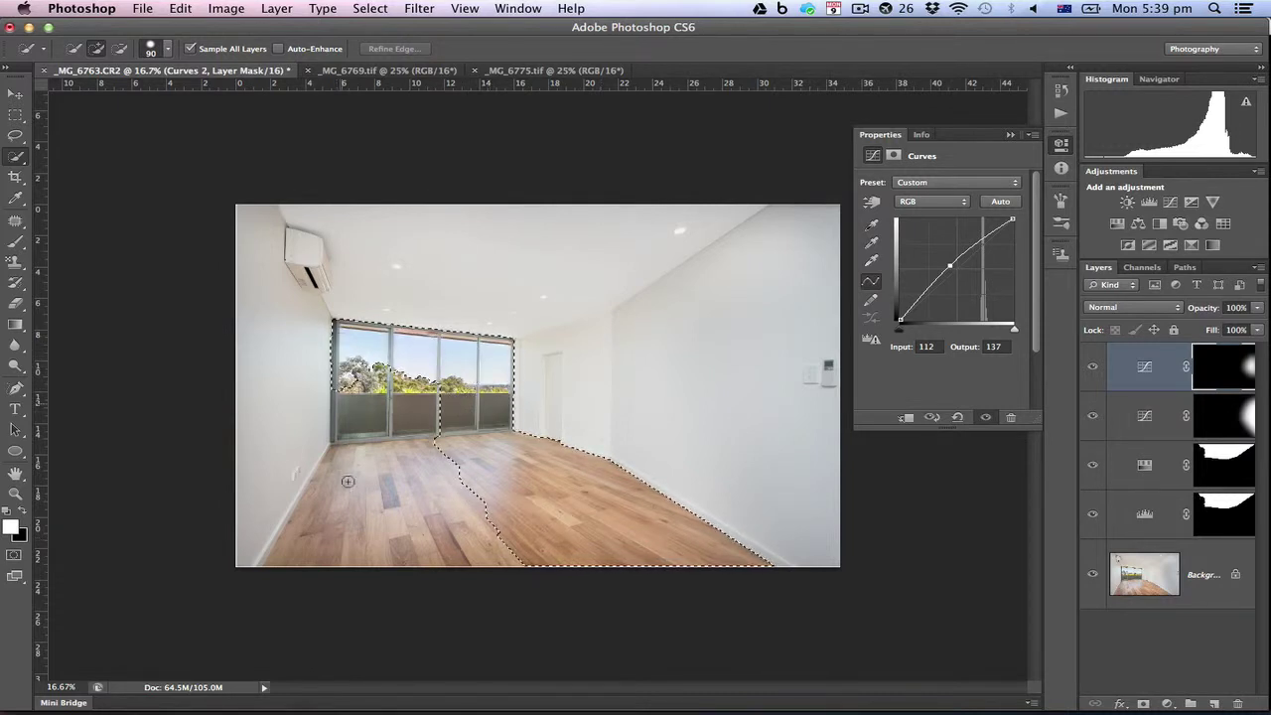
{"action": "mouse_move", "coordinate": [348, 482]}
{"action": "left_mouse_down"}
{"action": "mouse_move", "coordinate": [320, 552]}
{"action": "mouse_move", "coordinate": [336, 515]}
{"action": "mouse_move", "coordinate": [486, 508]}
{"action": "mouse_move", "coordinate": [489, 446]}
{"action": "mouse_move", "coordinate": [619, 527]}
{"action": "left_mouse_up"}
{"action": "key", "text": "shift+super+i"}
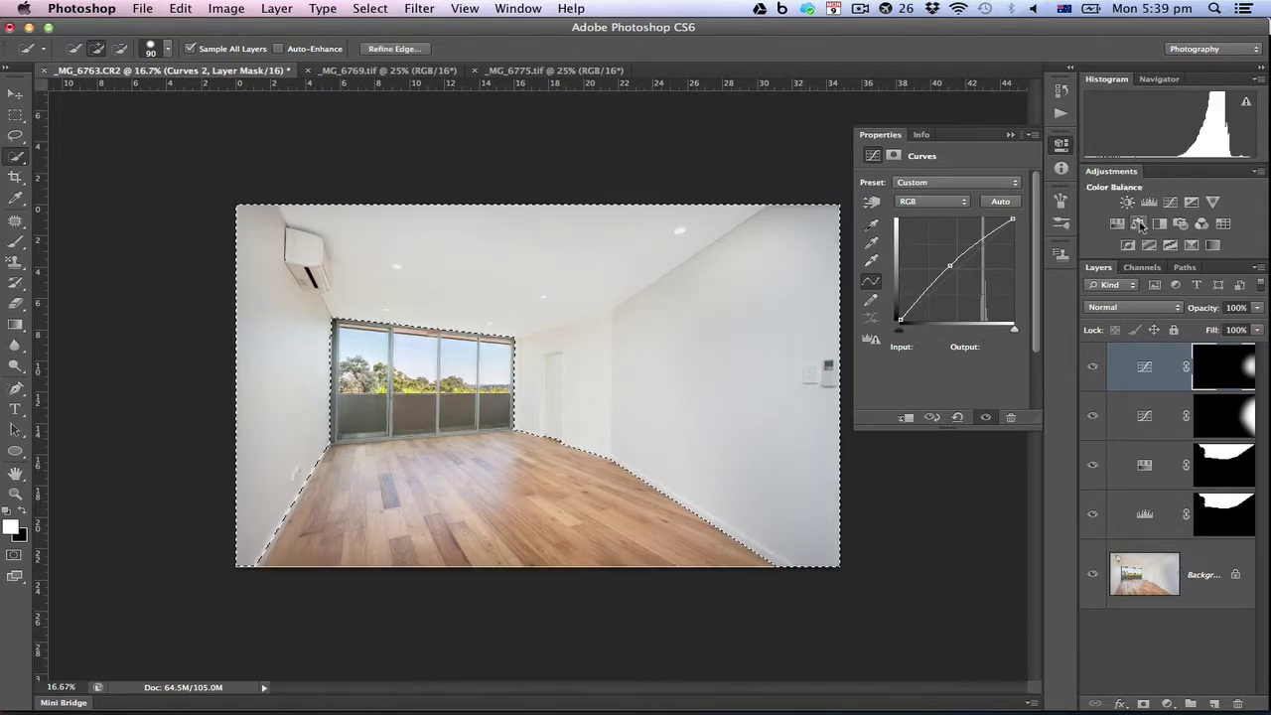
Whiten the selected walls and ceiling with a Hue/Saturation layer, setting the Yellows lightness to +76
{"action": "left_click", "coordinate": [1138, 223]}
{"action": "key", "text": "super+z"}
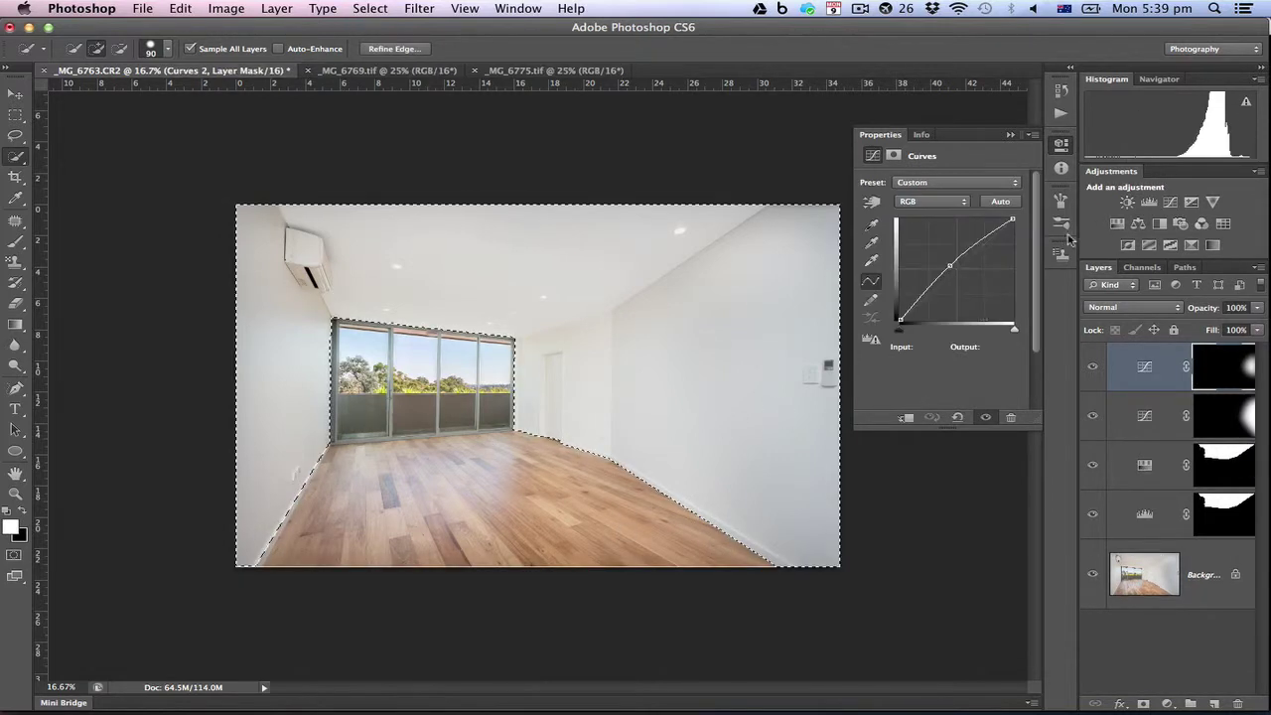
{"action": "left_click", "coordinate": [1117, 223]}
{"action": "left_click", "coordinate": [945, 202]}
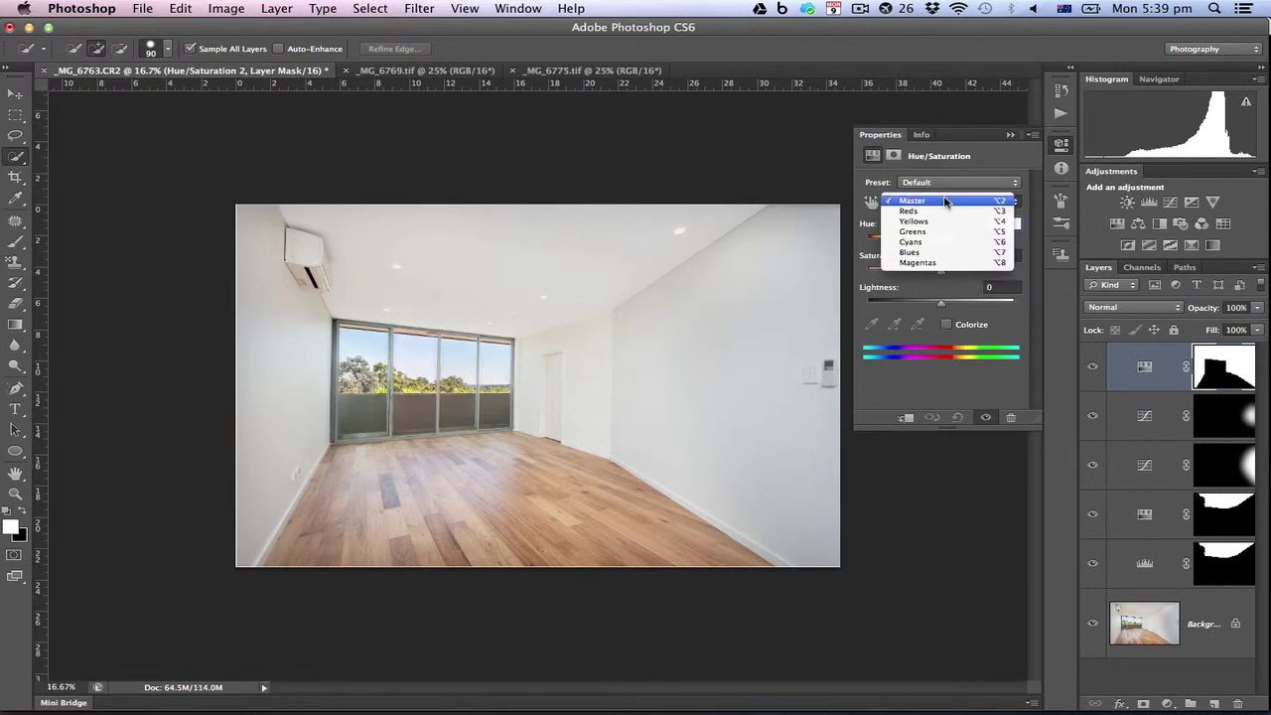
{"action": "left_click", "coordinate": [948, 229]}
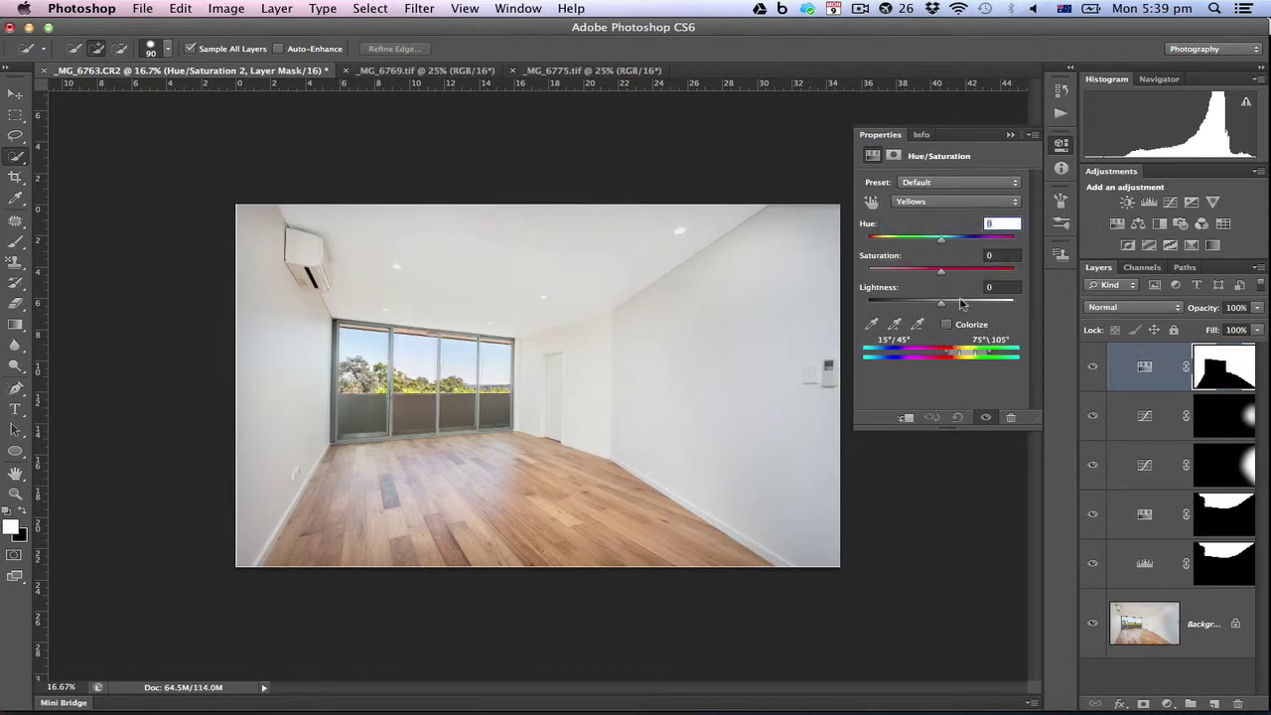
{"action": "left_click", "coordinate": [961, 302]}
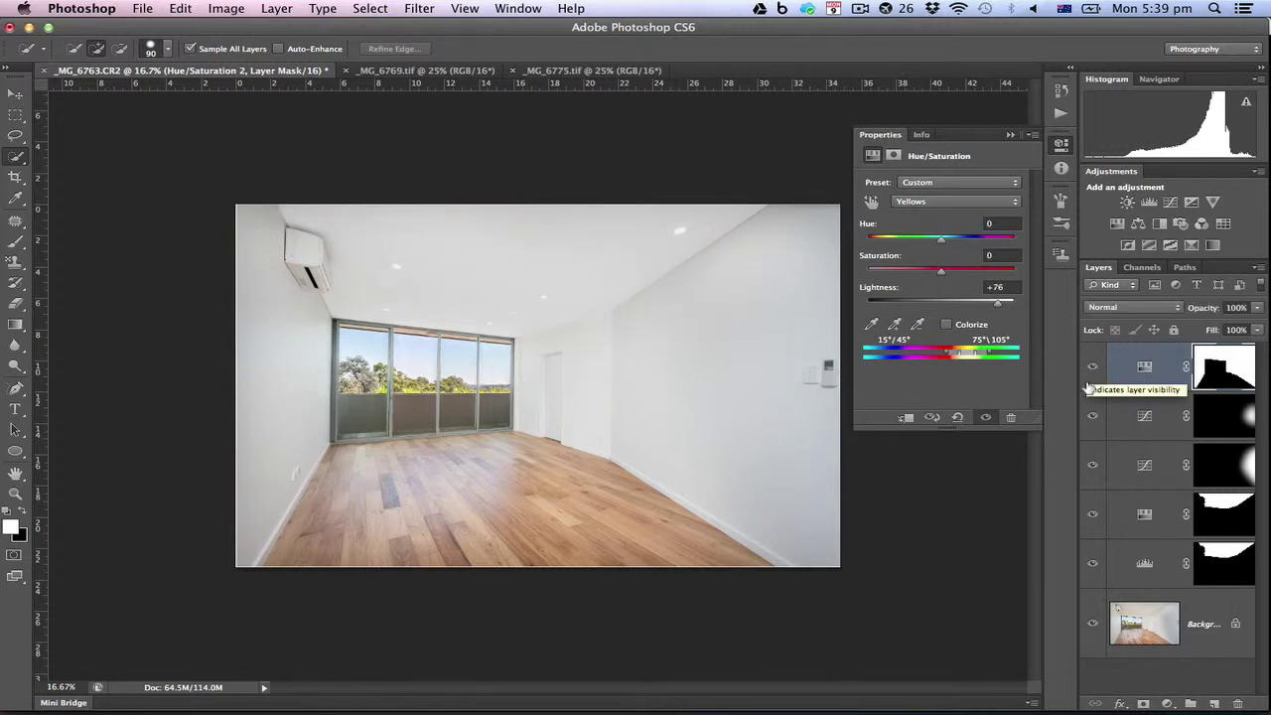
Flatten the adjustment layers into the background and run the UnsharpMask+++ sharpening action
{"action": "left_click", "coordinate": [1207, 650]}
{"action": "right_click", "coordinate": [1207, 650]}
{"action": "left_click", "coordinate": [1092, 699]}
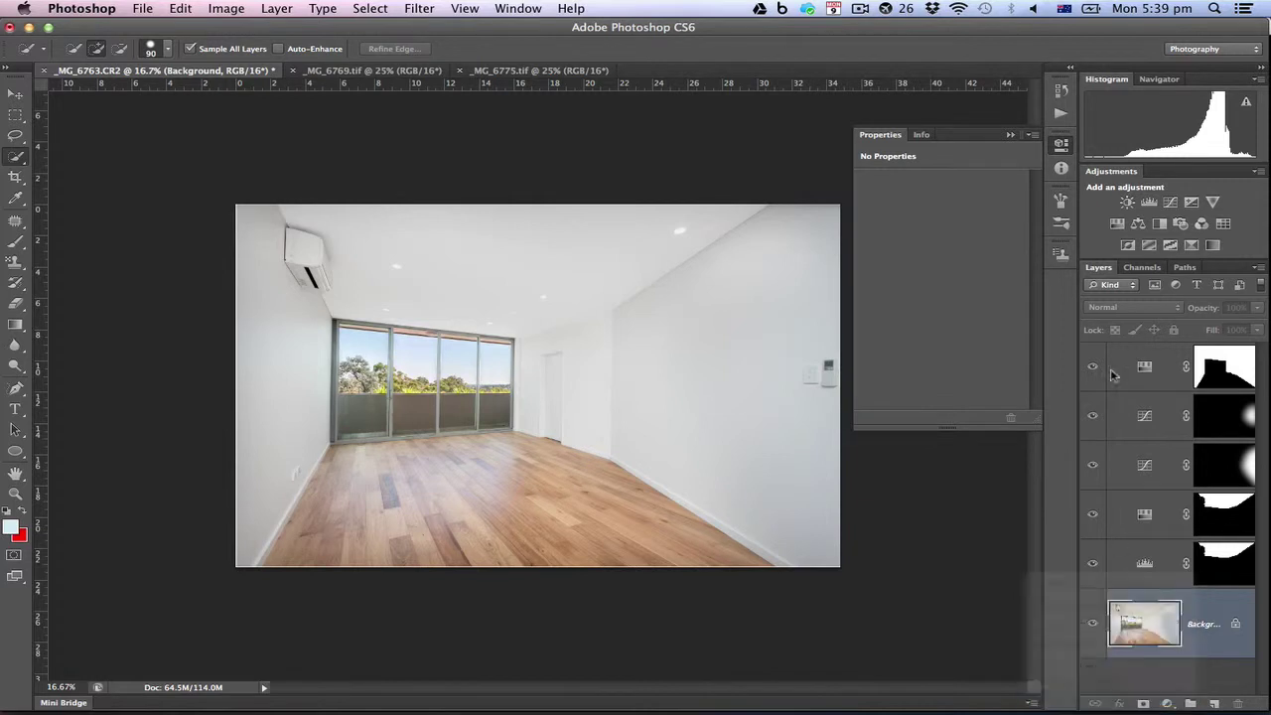
{"action": "left_click", "coordinate": [1060, 112]}
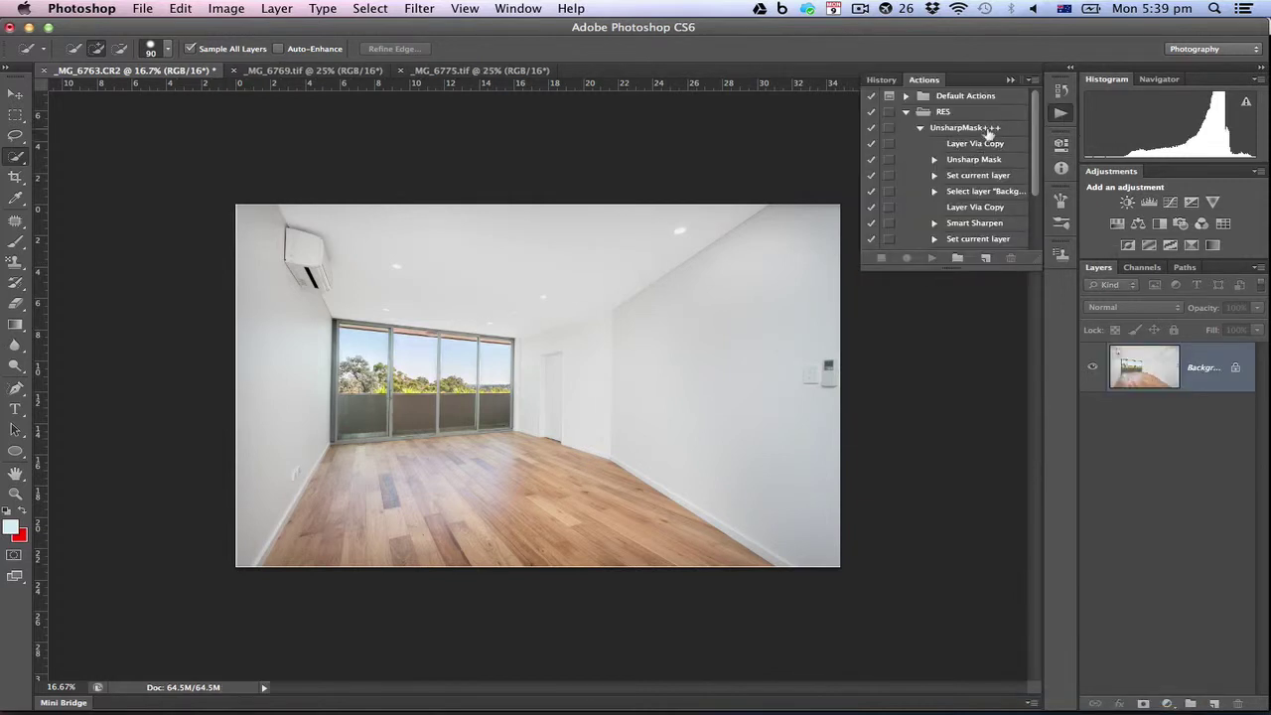
{"action": "left_click", "coordinate": [980, 129]}
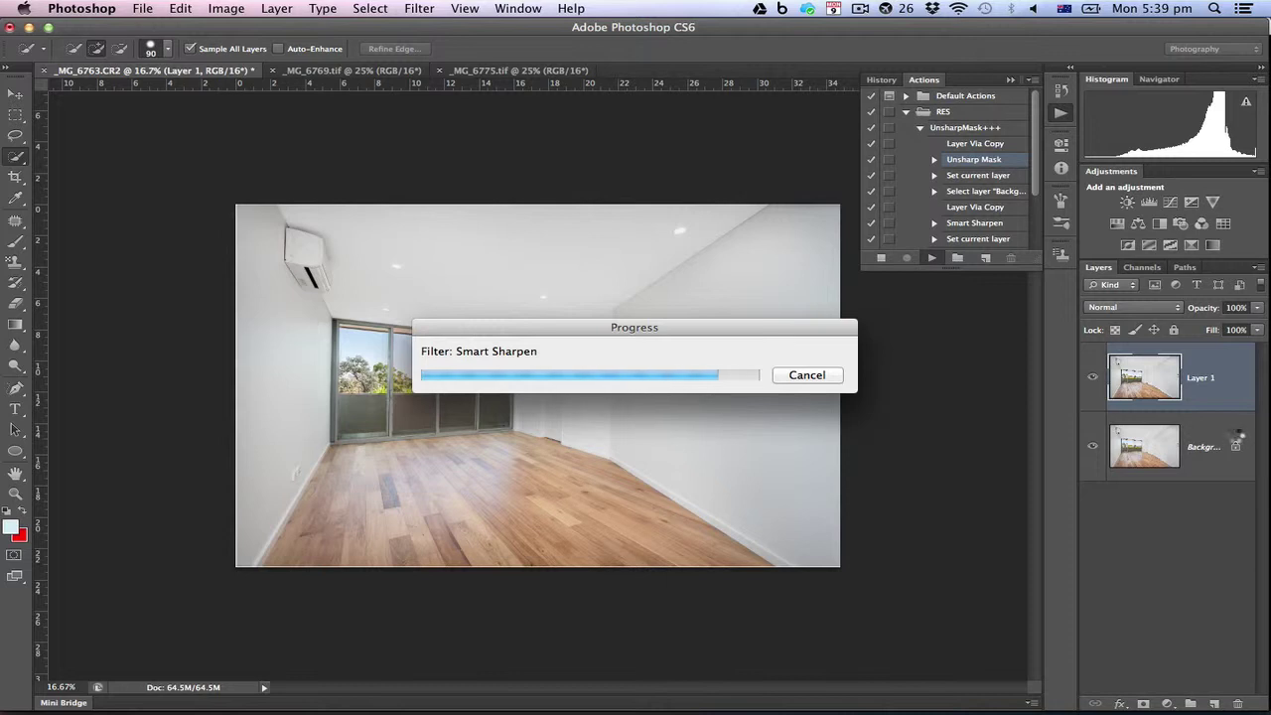
Compare the photo with and without the Unsharp_Mask layer, then reduce that layer's opacity to 52%
{"action": "left_click", "coordinate": [1090, 379]}
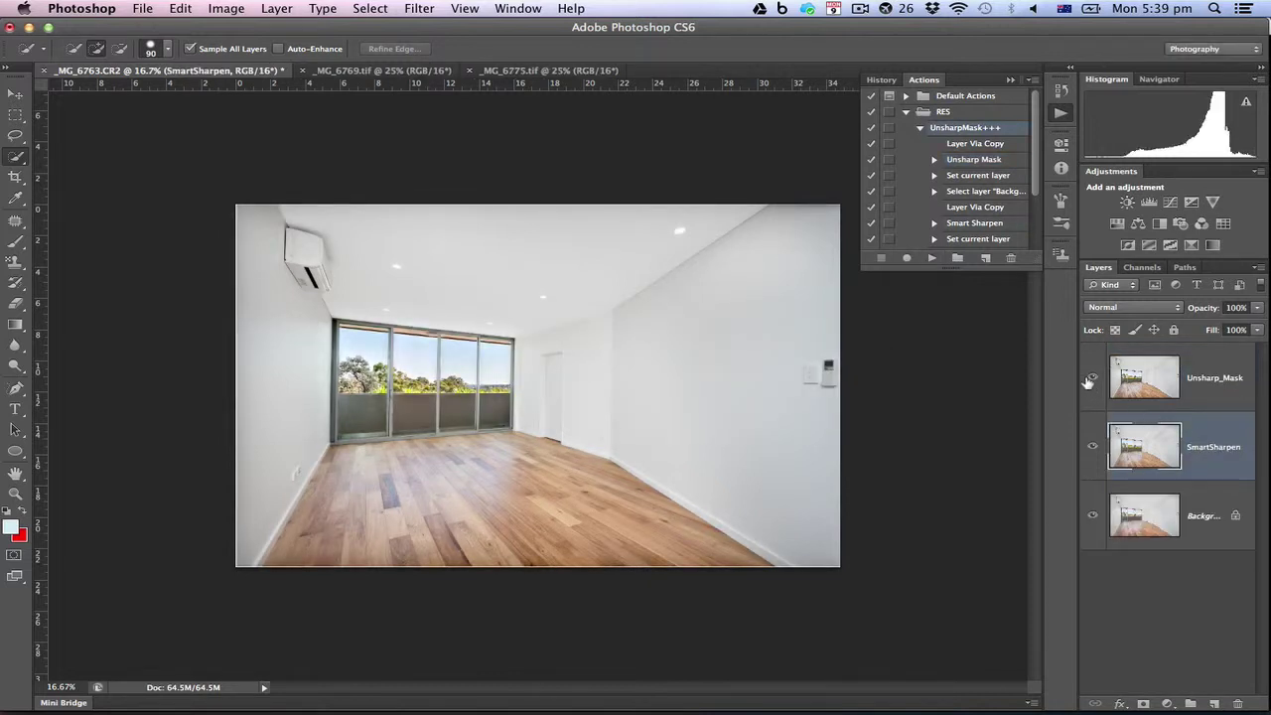
{"action": "left_click", "coordinate": [1090, 380]}
{"action": "left_click", "coordinate": [1200, 529]}
{"action": "right_click", "coordinate": [1199, 525]}
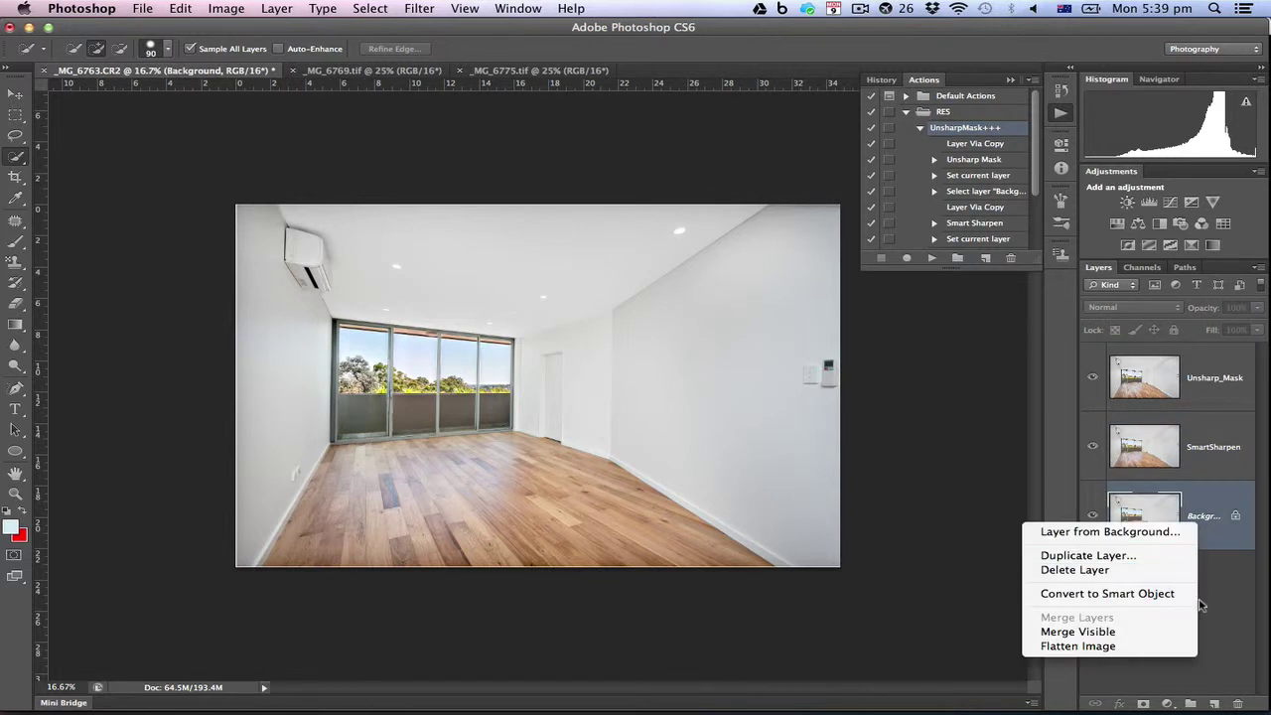
{"action": "left_click", "coordinate": [1256, 446]}
{"action": "left_click", "coordinate": [1241, 380]}
{"action": "left_click", "coordinate": [1256, 307]}
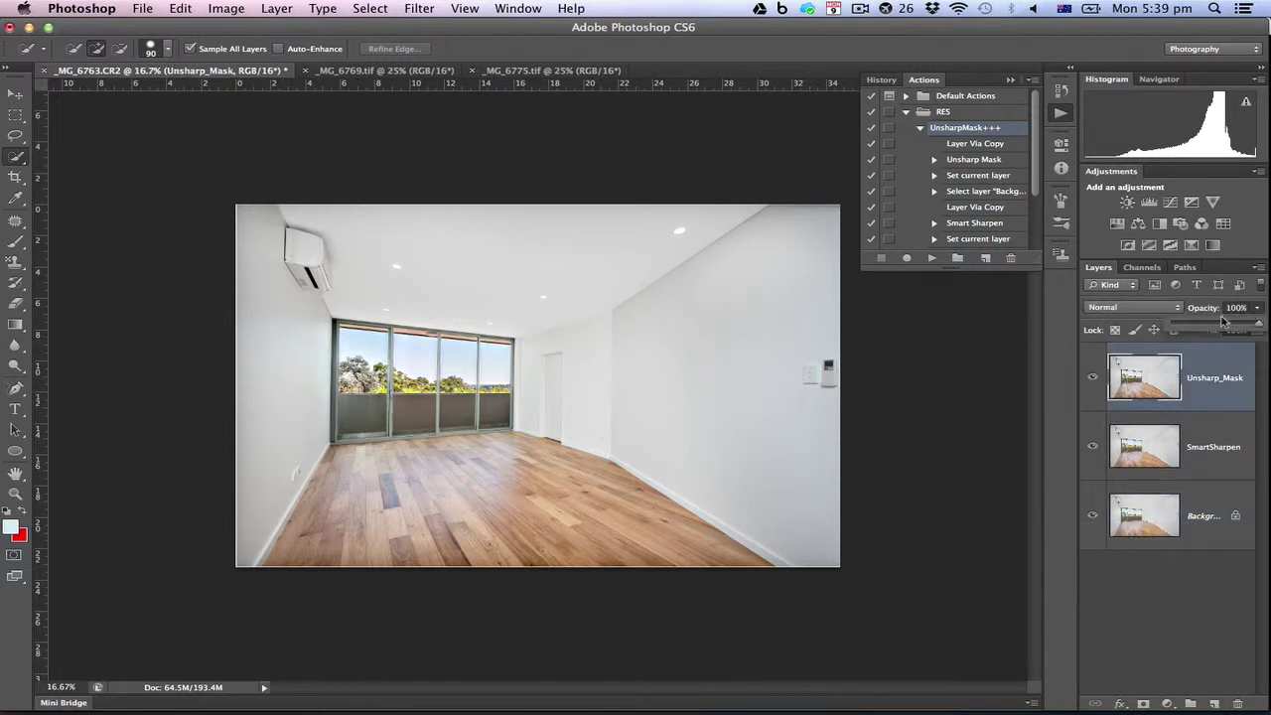
{"action": "left_click_drag", "start_coordinate": [1253, 329], "coordinate": [1219, 328]}
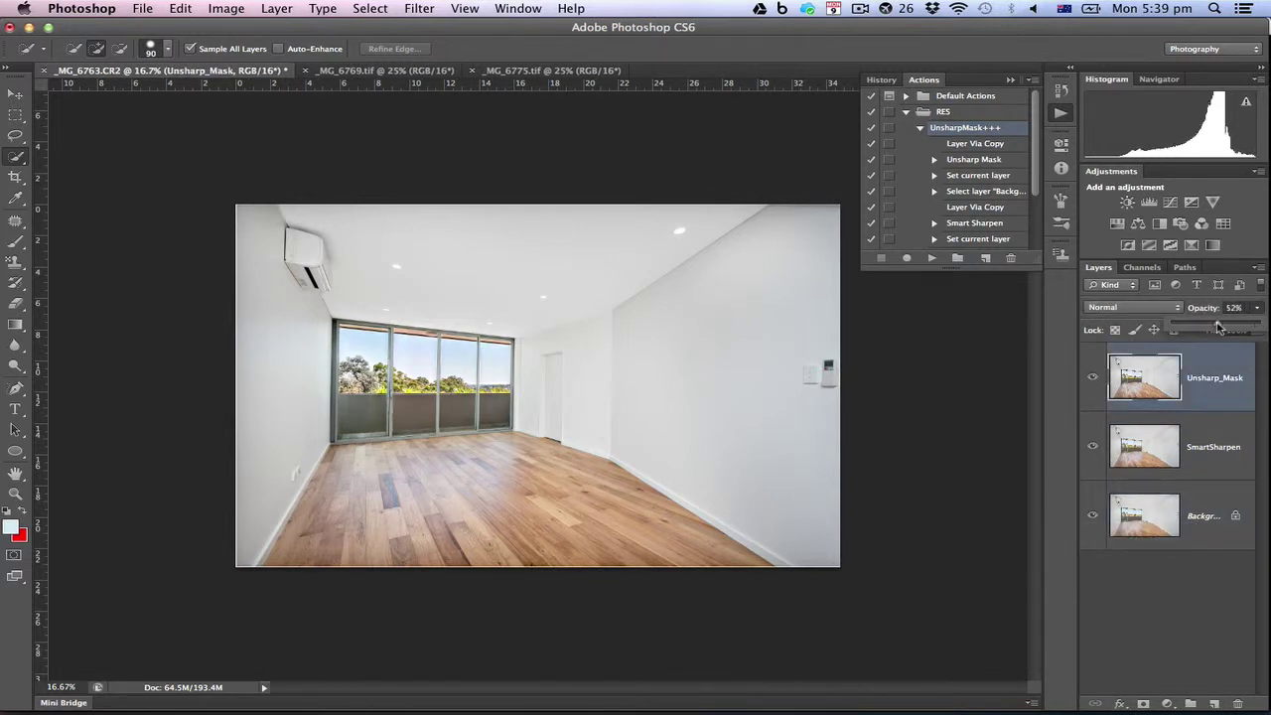
Flatten the sharpening layers into the background and save the finished living room photo
{"action": "left_click", "coordinate": [1200, 511]}
{"action": "right_click", "coordinate": [1201, 511]}
{"action": "left_click", "coordinate": [1152, 630]}
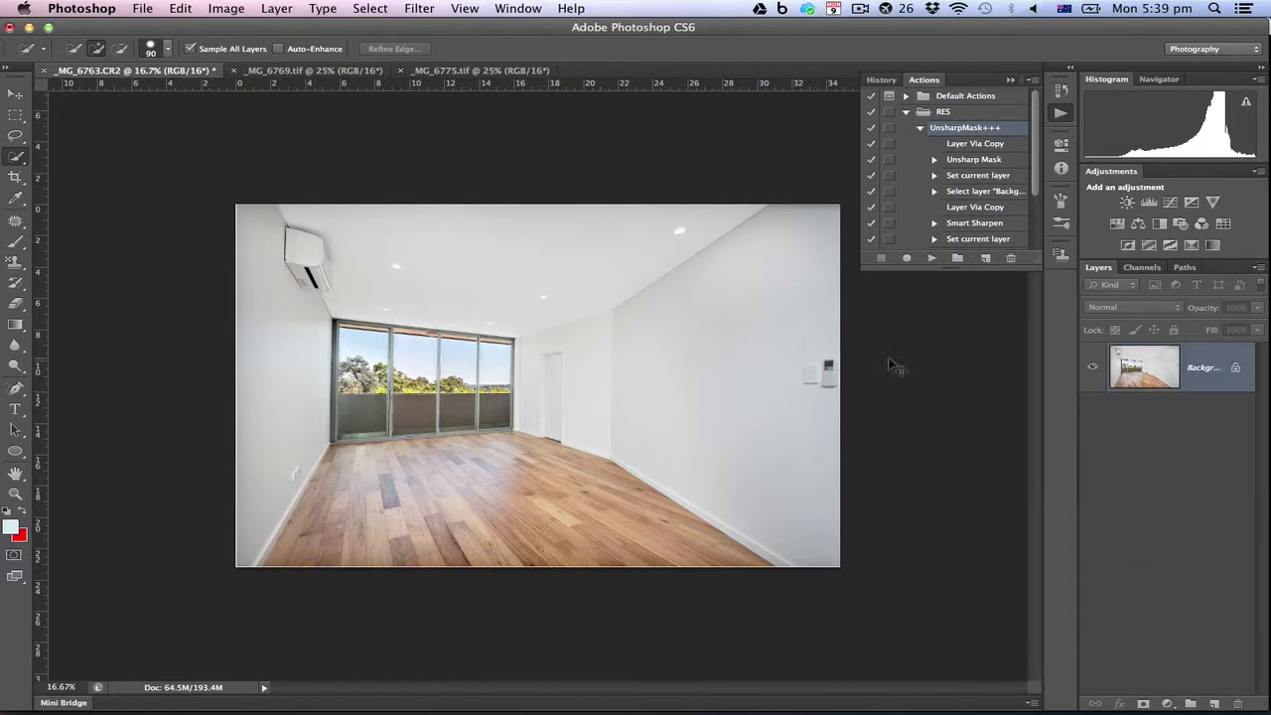
{"action": "key", "text": "super+s"}
Switch to the kitchen photo _MG_6769.tif and lasso the hallway door with a 200 px feather
{"action": "left_click", "coordinate": [416, 73]}
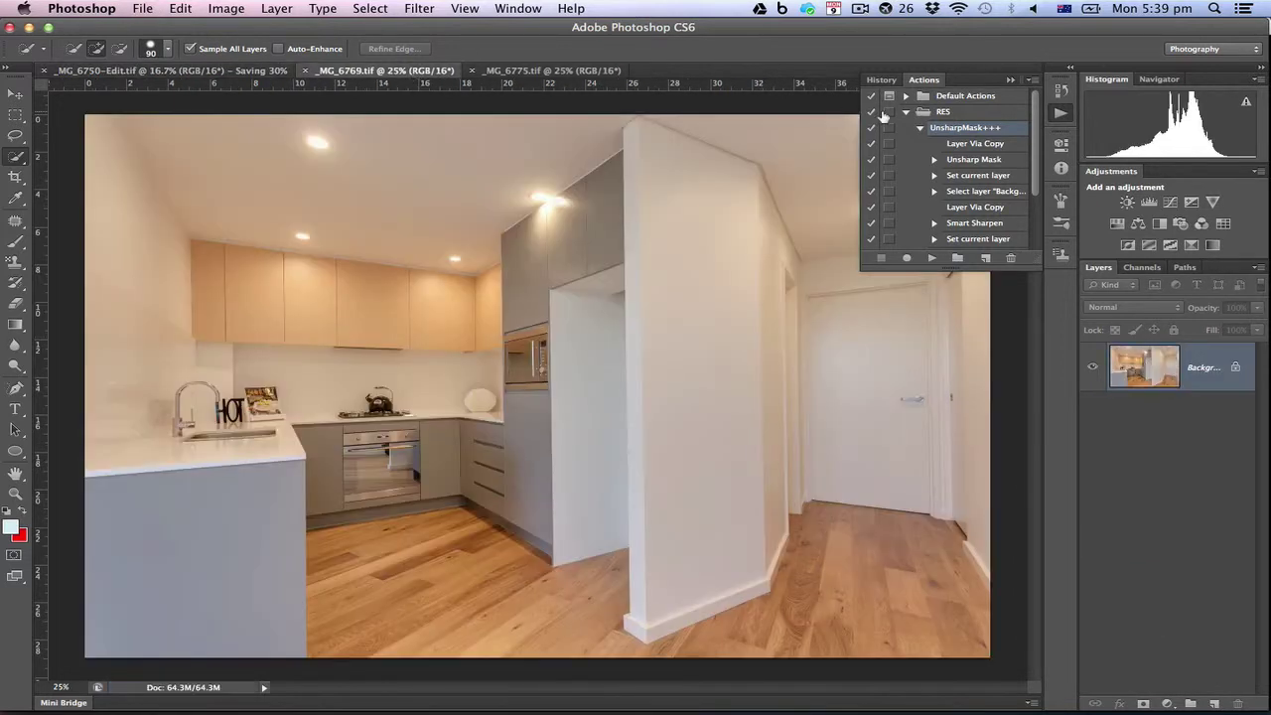
{"action": "left_click", "coordinate": [1013, 79]}
{"action": "key", "text": "l"}
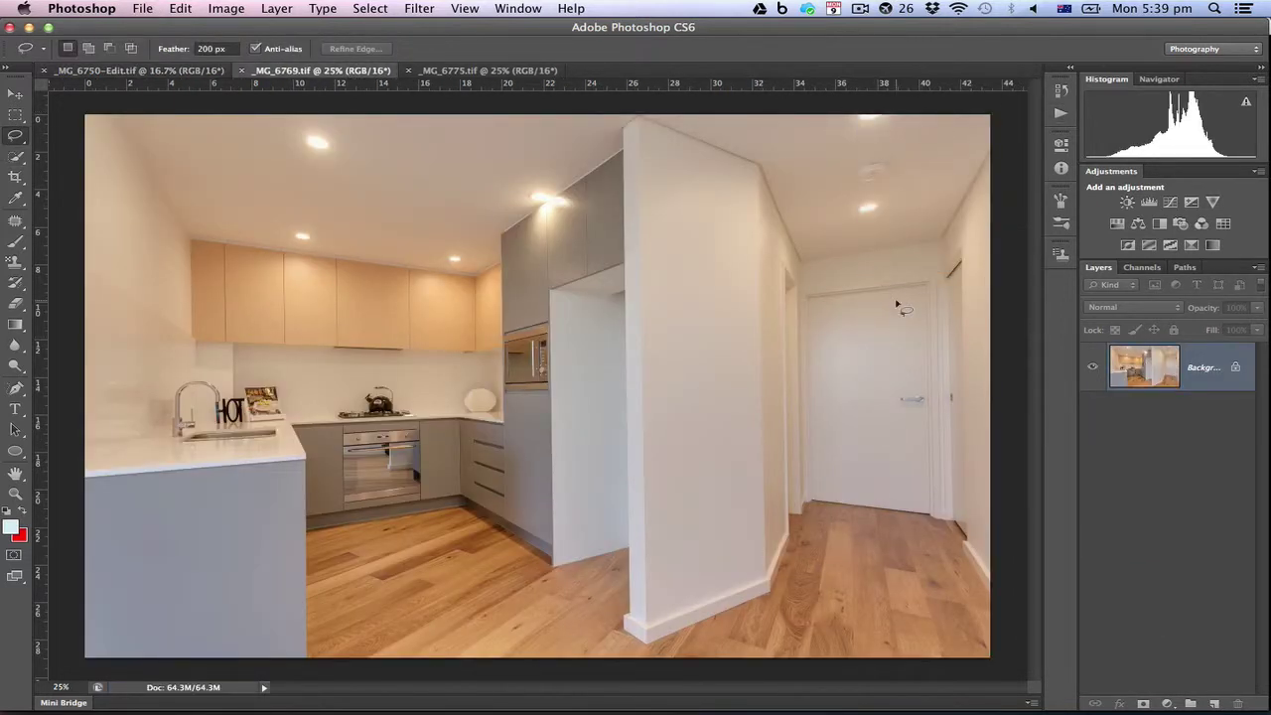
{"action": "mouse_move", "coordinate": [947, 469]}
{"action": "left_mouse_down"}
{"action": "mouse_move", "coordinate": [947, 394]}
{"action": "mouse_move", "coordinate": [863, 316]}
{"action": "left_mouse_up"}
{"action": "left_click_drag", "start_coordinate": [885, 537], "coordinate": [878, 527]}
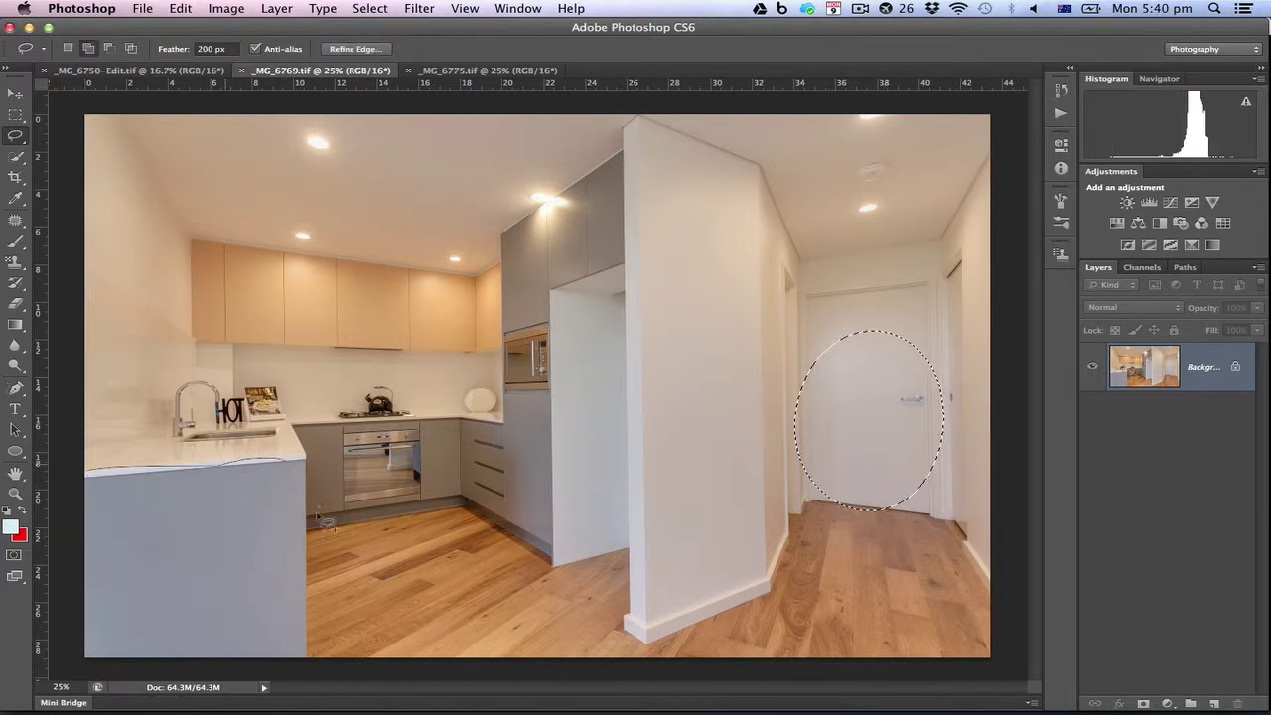
Add the grey island front and the empty fridge recess to the lasso selection, then invert the selection
{"action": "mouse_move", "coordinate": [319, 514]}
{"action": "left_mouse_down"}
{"action": "mouse_move", "coordinate": [311, 694]}
{"action": "mouse_move", "coordinate": [60, 642]}
{"action": "left_mouse_up"}
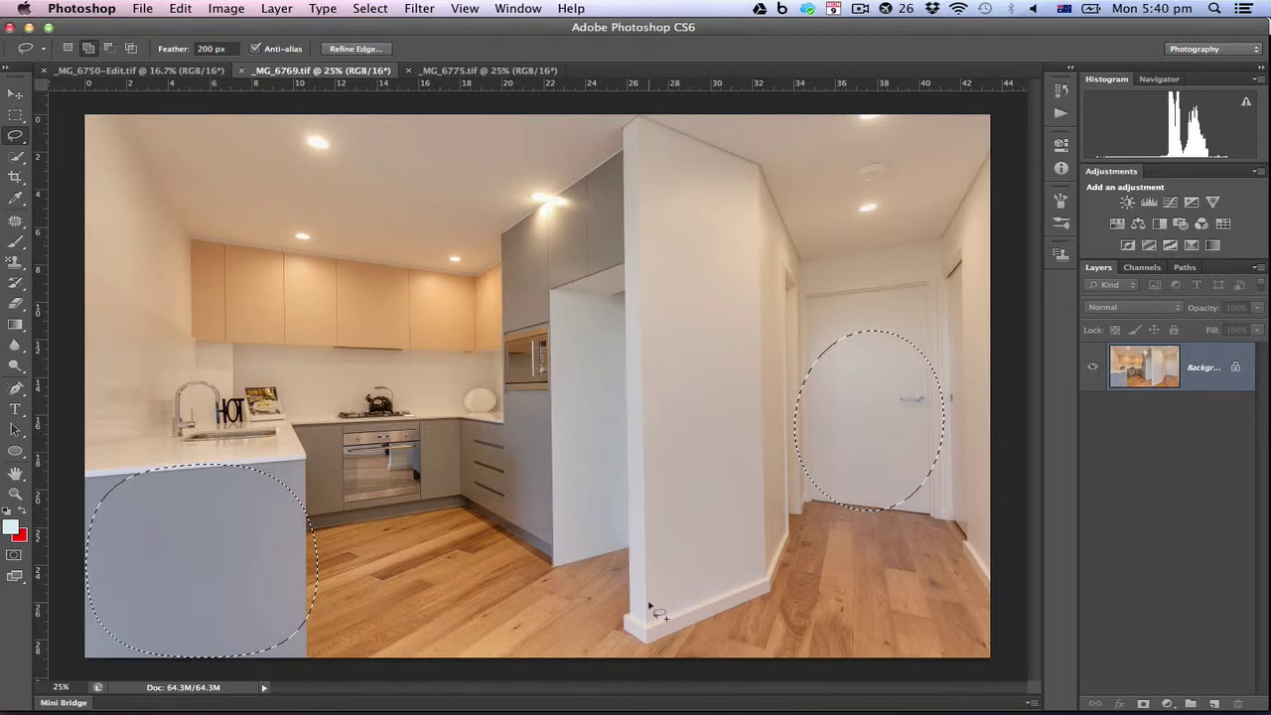
{"action": "mouse_move", "coordinate": [650, 604]}
{"action": "left_mouse_down"}
{"action": "mouse_move", "coordinate": [650, 562]}
{"action": "mouse_move", "coordinate": [555, 541]}
{"action": "mouse_move", "coordinate": [576, 349]}
{"action": "left_mouse_up"}
{"action": "mouse_move", "coordinate": [579, 303]}
{"action": "left_mouse_down"}
{"action": "mouse_move", "coordinate": [632, 407]}
{"action": "mouse_move", "coordinate": [650, 602]}
{"action": "left_mouse_up"}
{"action": "key", "text": "super+shift+i"}
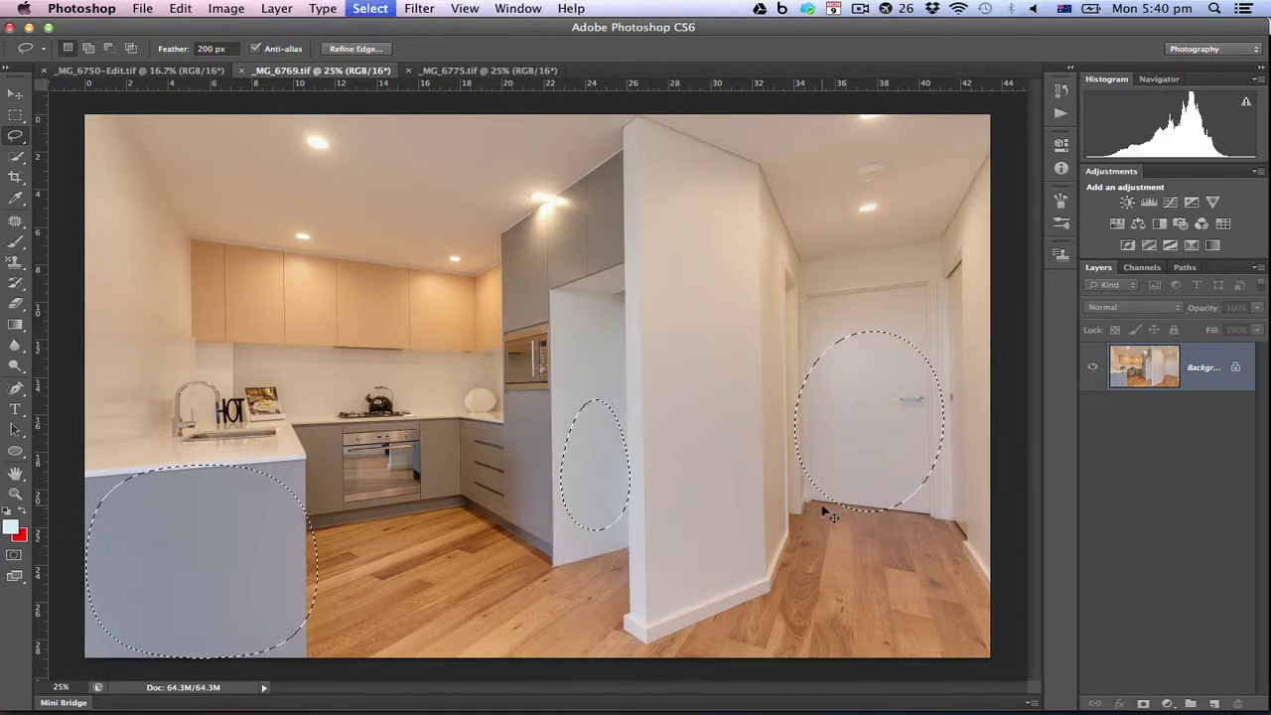
Brighten the inverted selection with a Curves adjustment layer, mapping input 56 to output 92
{"action": "left_click", "coordinate": [1169, 202]}
{"action": "left_click_drag", "start_coordinate": [944, 307], "coordinate": [923, 280]}
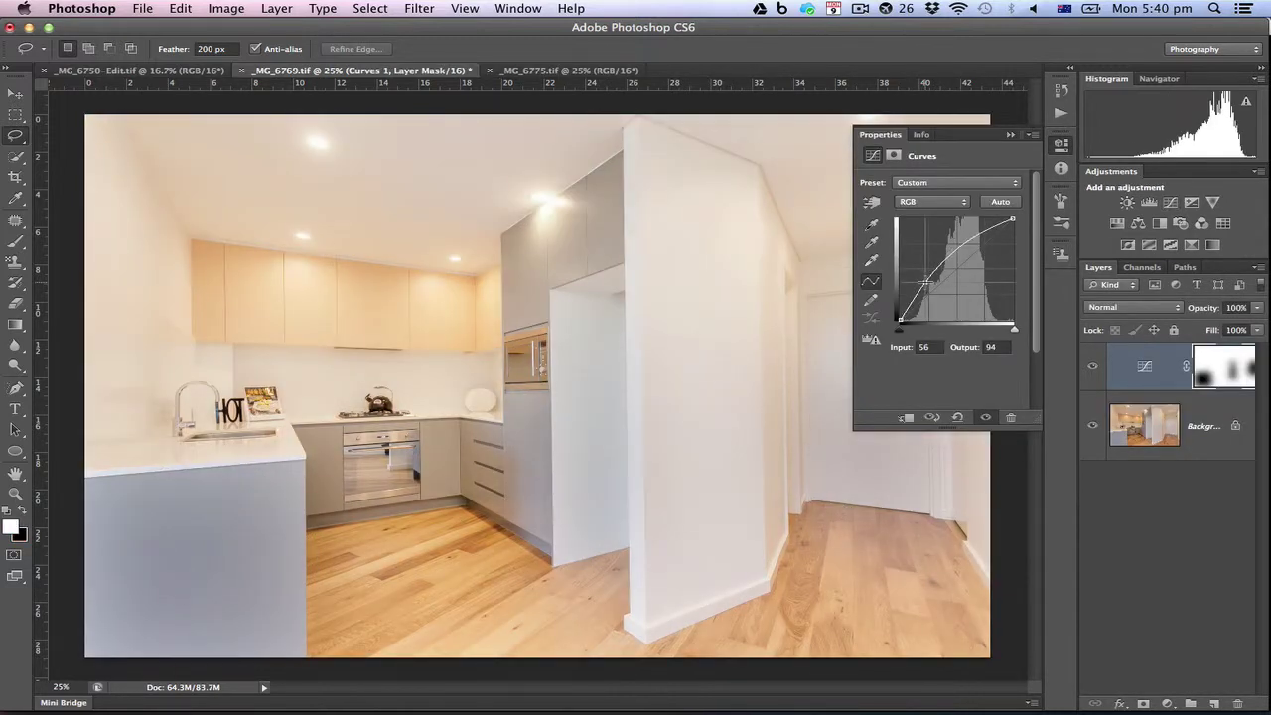
{"action": "left_click_drag", "start_coordinate": [926, 282], "coordinate": [927, 284]}
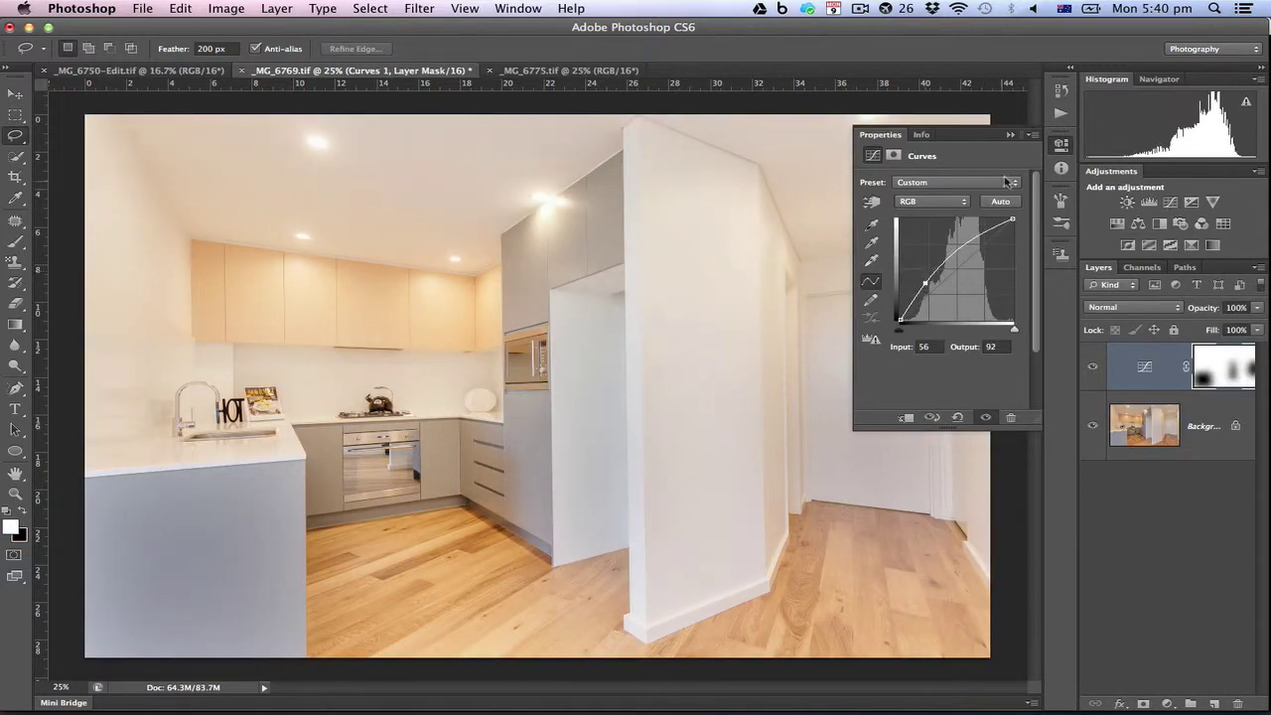
{"action": "left_click", "coordinate": [1009, 136]}
Lasso the hallway ceiling and upper walls and brighten them with a Curves layer by raising the midtones
{"action": "mouse_move", "coordinate": [986, 402]}
{"action": "left_mouse_down"}
{"action": "mouse_move", "coordinate": [956, 320]}
{"action": "mouse_move", "coordinate": [850, 329]}
{"action": "mouse_move", "coordinate": [797, 518]}
{"action": "mouse_move", "coordinate": [755, 230]}
{"action": "mouse_move", "coordinate": [651, 185]}
{"action": "mouse_move", "coordinate": [653, 89]}
{"action": "mouse_move", "coordinate": [769, 121]}
{"action": "mouse_move", "coordinate": [966, 94]}
{"action": "mouse_move", "coordinate": [992, 100]}
{"action": "mouse_move", "coordinate": [1057, 190]}
{"action": "mouse_move", "coordinate": [1201, 207]}
{"action": "left_mouse_up"}
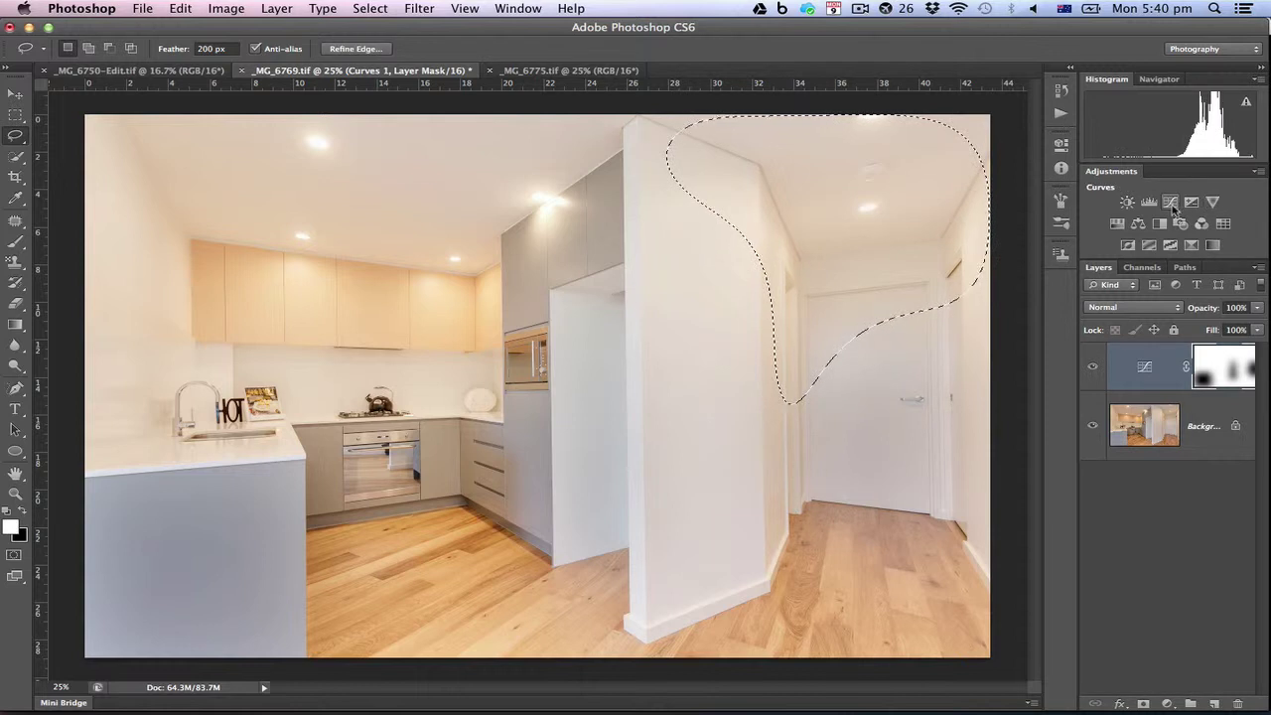
{"action": "left_click", "coordinate": [1170, 201]}
{"action": "left_click_drag", "start_coordinate": [949, 277], "coordinate": [946, 265]}
Lasso the kitchen ceiling and brighten it with a Curves adjustment layer mapping input 106 to output 138
{"action": "mouse_move", "coordinate": [499, 236]}
{"action": "left_mouse_down"}
{"action": "mouse_move", "coordinate": [286, 165]}
{"action": "mouse_move", "coordinate": [59, 151]}
{"action": "mouse_move", "coordinate": [89, 235]}
{"action": "mouse_move", "coordinate": [195, 343]}
{"action": "mouse_move", "coordinate": [277, 276]}
{"action": "mouse_move", "coordinate": [470, 294]}
{"action": "mouse_move", "coordinate": [546, 263]}
{"action": "mouse_move", "coordinate": [616, 196]}
{"action": "mouse_move", "coordinate": [631, 140]}
{"action": "mouse_move", "coordinate": [581, 157]}
{"action": "left_mouse_up"}
{"action": "left_click", "coordinate": [1169, 201]}
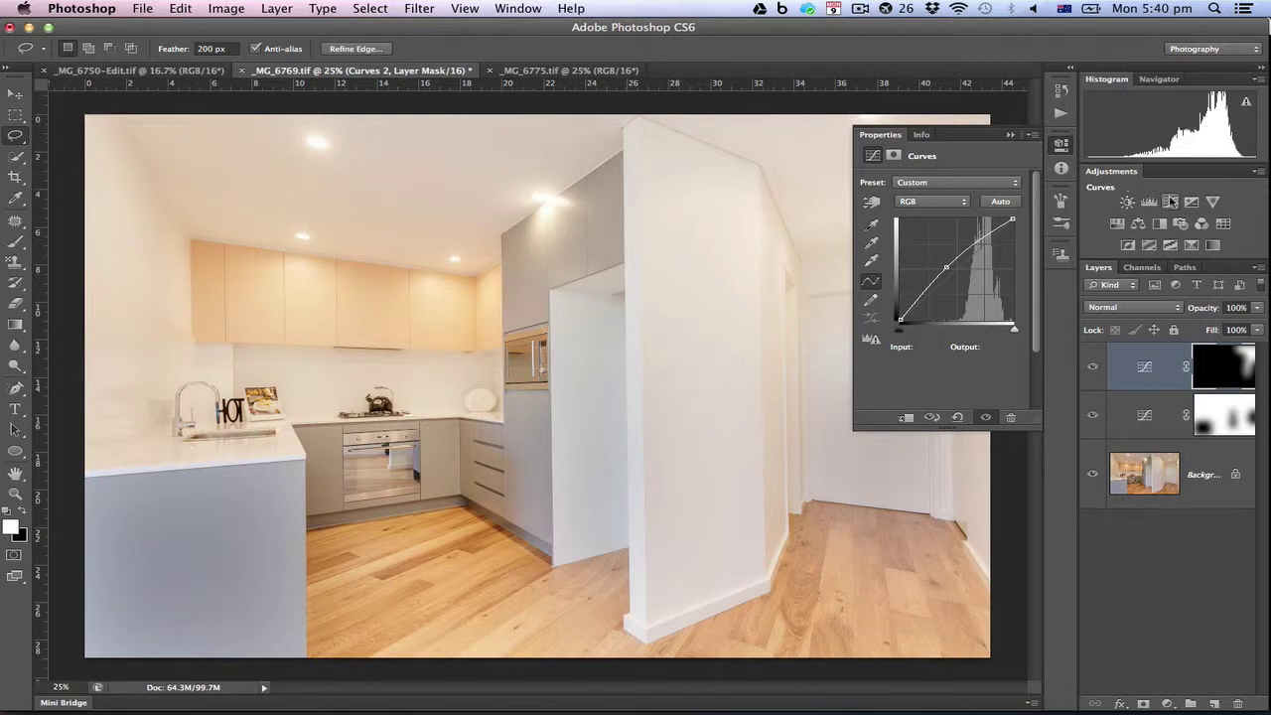
{"action": "left_click_drag", "start_coordinate": [948, 276], "coordinate": [947, 264]}
Lasso the oven area and the kitchen floor in front of it and brighten it with a Curves layer mapping input 110 to output 145
{"action": "left_click_drag", "start_coordinate": [542, 573], "coordinate": [368, 616]}
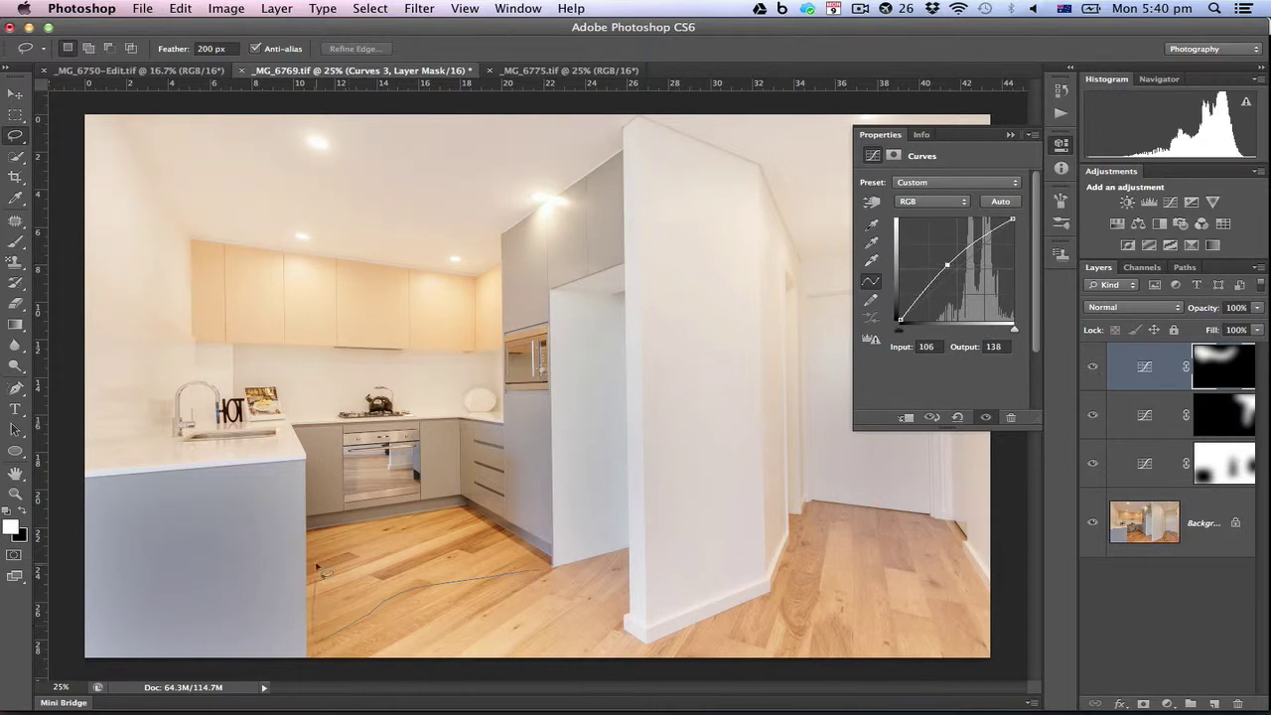
{"action": "mouse_move", "coordinate": [317, 568]}
{"action": "left_mouse_down"}
{"action": "mouse_move", "coordinate": [302, 459]}
{"action": "mouse_move", "coordinate": [318, 427]}
{"action": "mouse_move", "coordinate": [362, 416]}
{"action": "mouse_move", "coordinate": [524, 437]}
{"action": "left_mouse_up"}
{"action": "left_click_drag", "start_coordinate": [550, 566], "coordinate": [545, 572]}
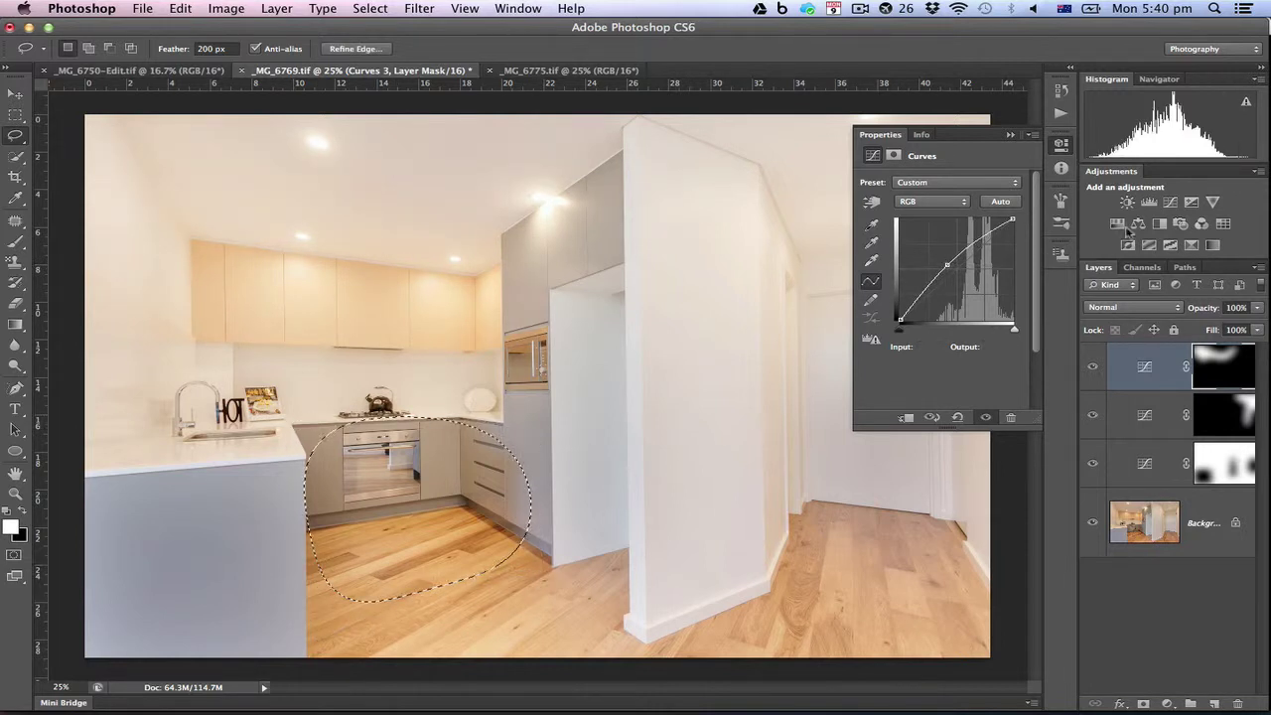
{"action": "left_click", "coordinate": [1170, 202]}
{"action": "left_click_drag", "start_coordinate": [949, 262], "coordinate": [949, 262]}
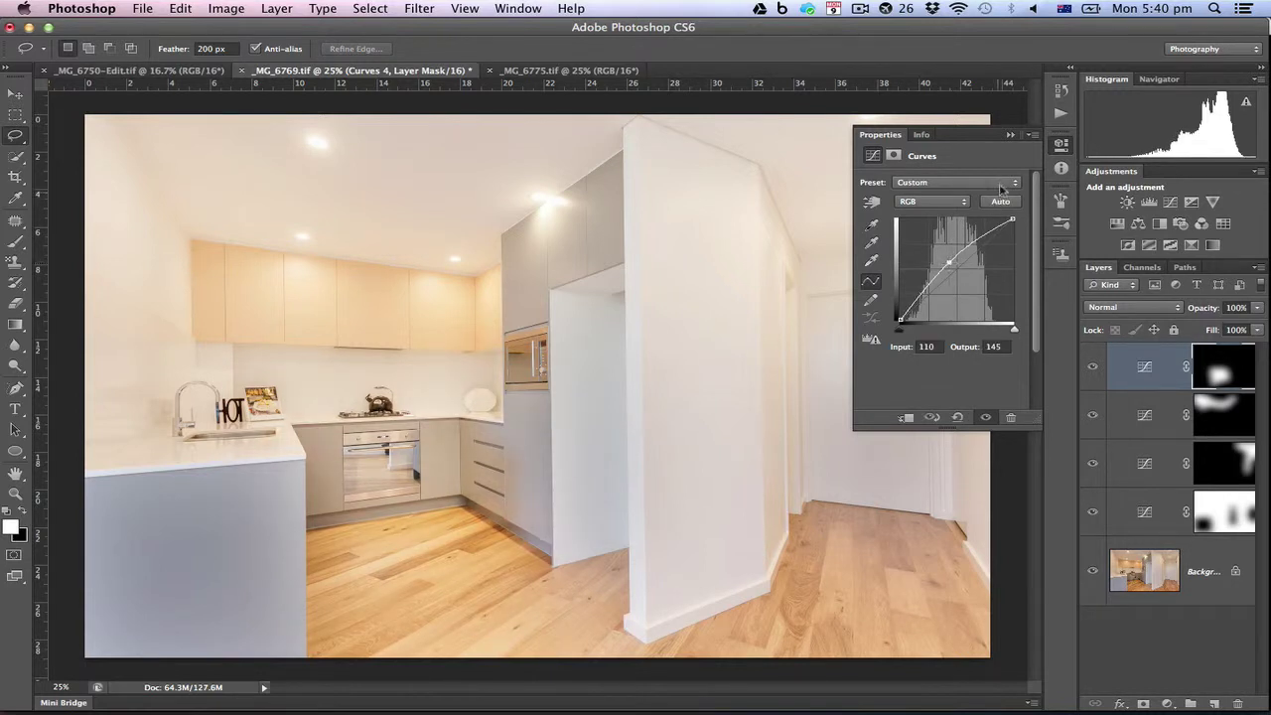
{"action": "left_click", "coordinate": [1009, 135]}
Add a Hue/Saturation adjustment layer, sample the fridge recess, and set the Magentas saturation to -100
{"action": "left_click", "coordinate": [1118, 224]}
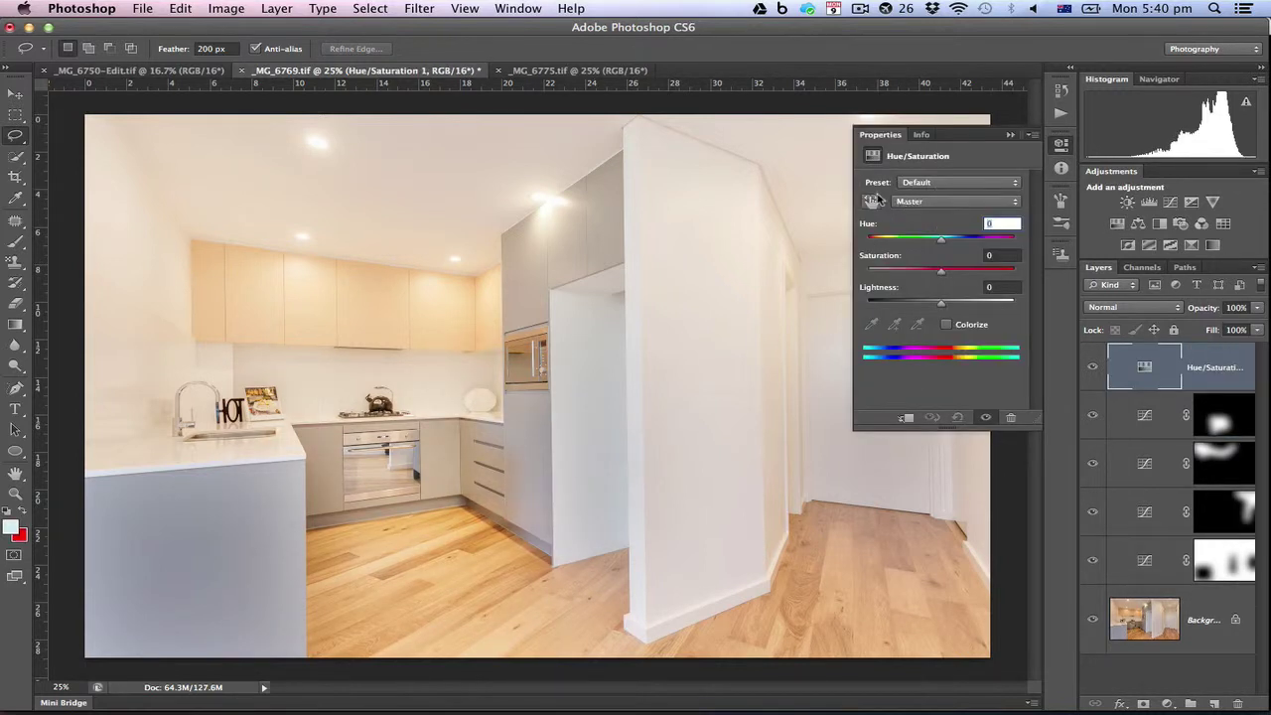
{"action": "left_click", "coordinate": [871, 201]}
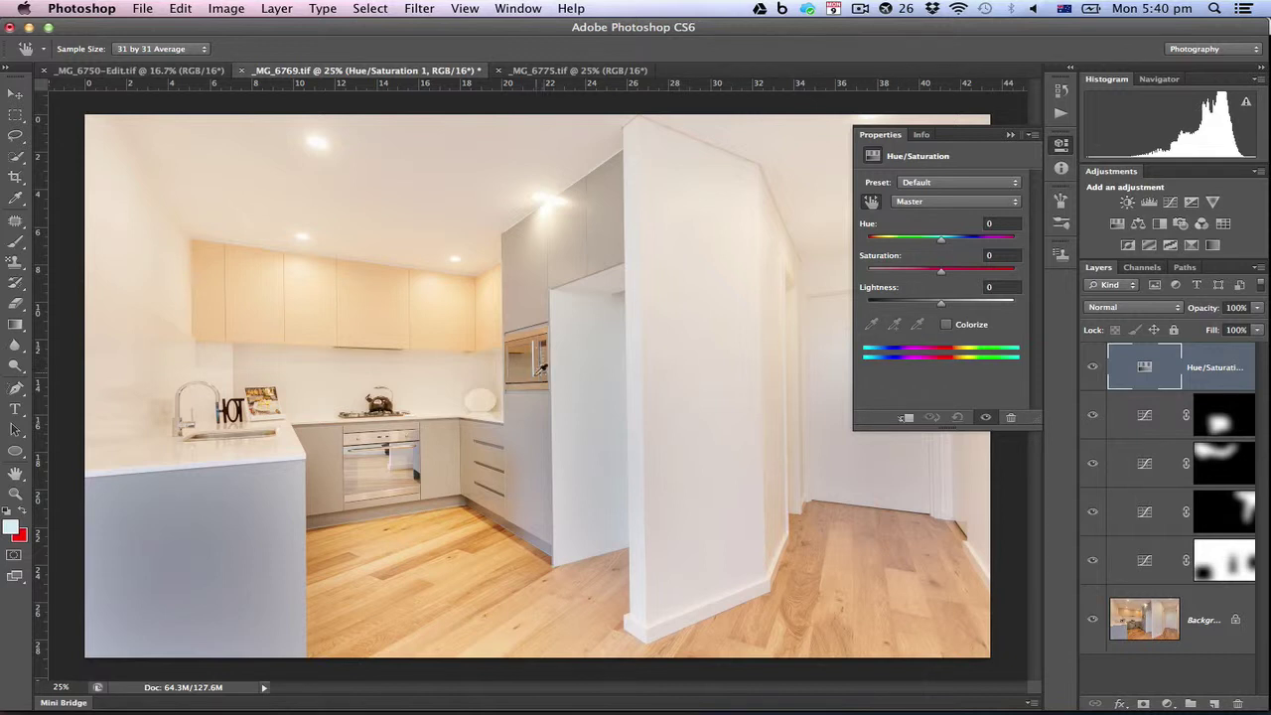
{"action": "left_click", "coordinate": [514, 528]}
{"action": "left_click", "coordinate": [587, 429]}
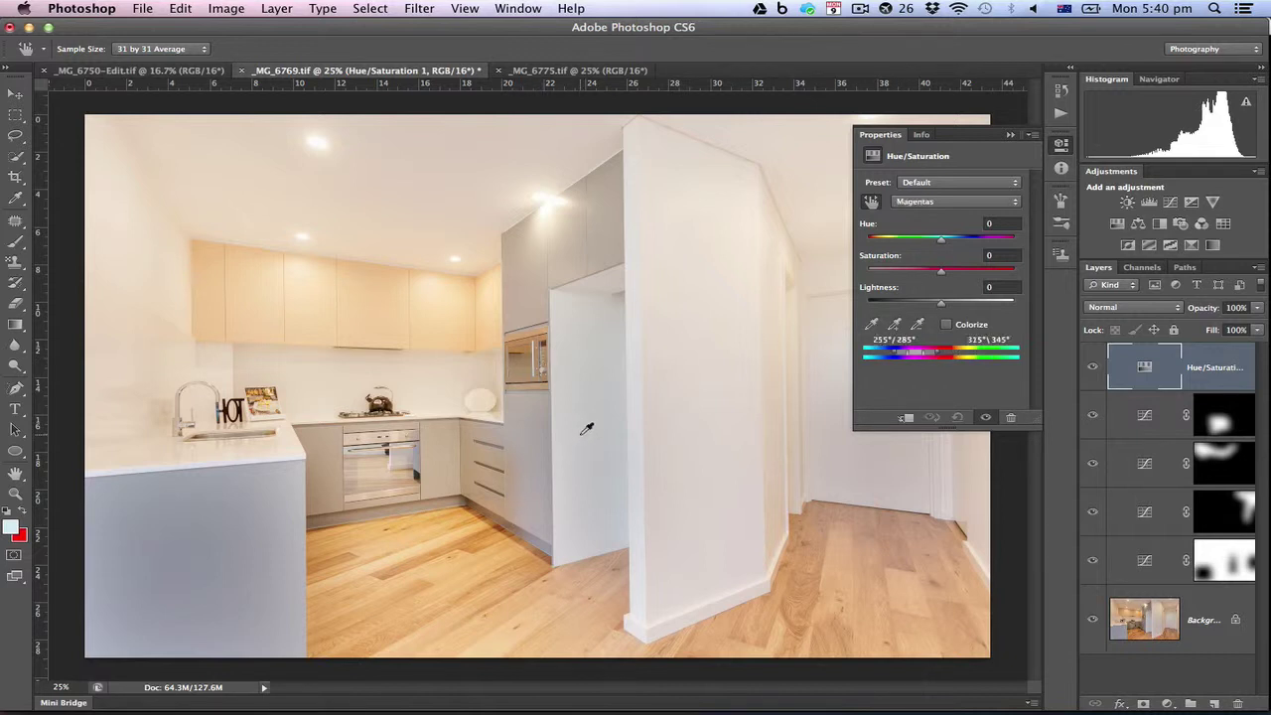
{"action": "left_click_drag", "start_coordinate": [940, 271], "coordinate": [832, 277]}
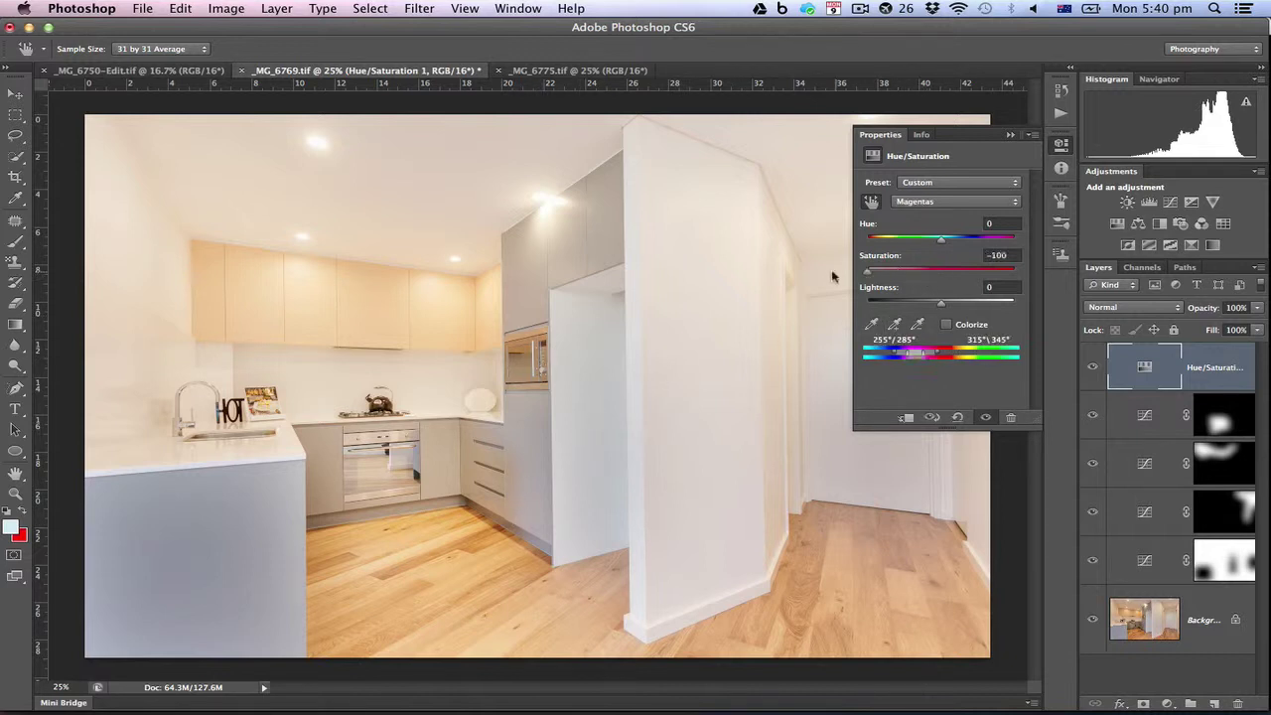
Set the Reds saturation to -57 by sampling the white wall, and desaturate the Blues sampled from the island front
{"action": "left_click", "coordinate": [640, 373]}
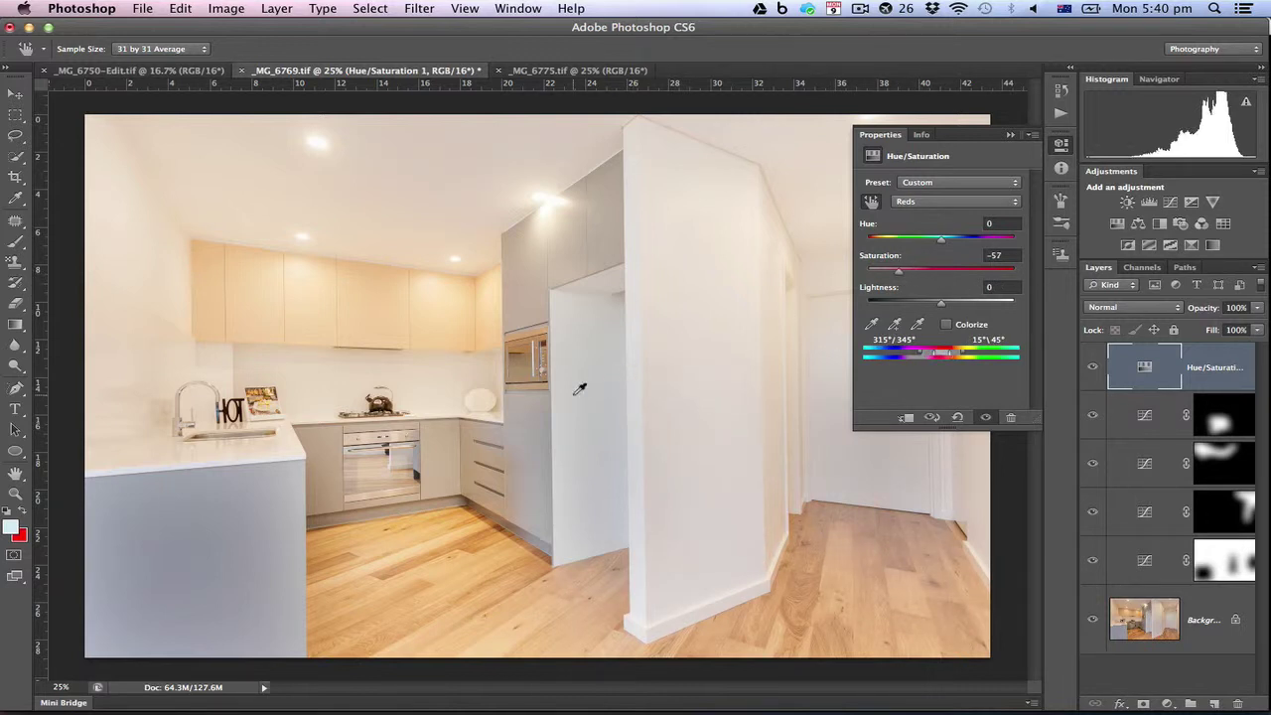
{"action": "left_click", "coordinate": [196, 539]}
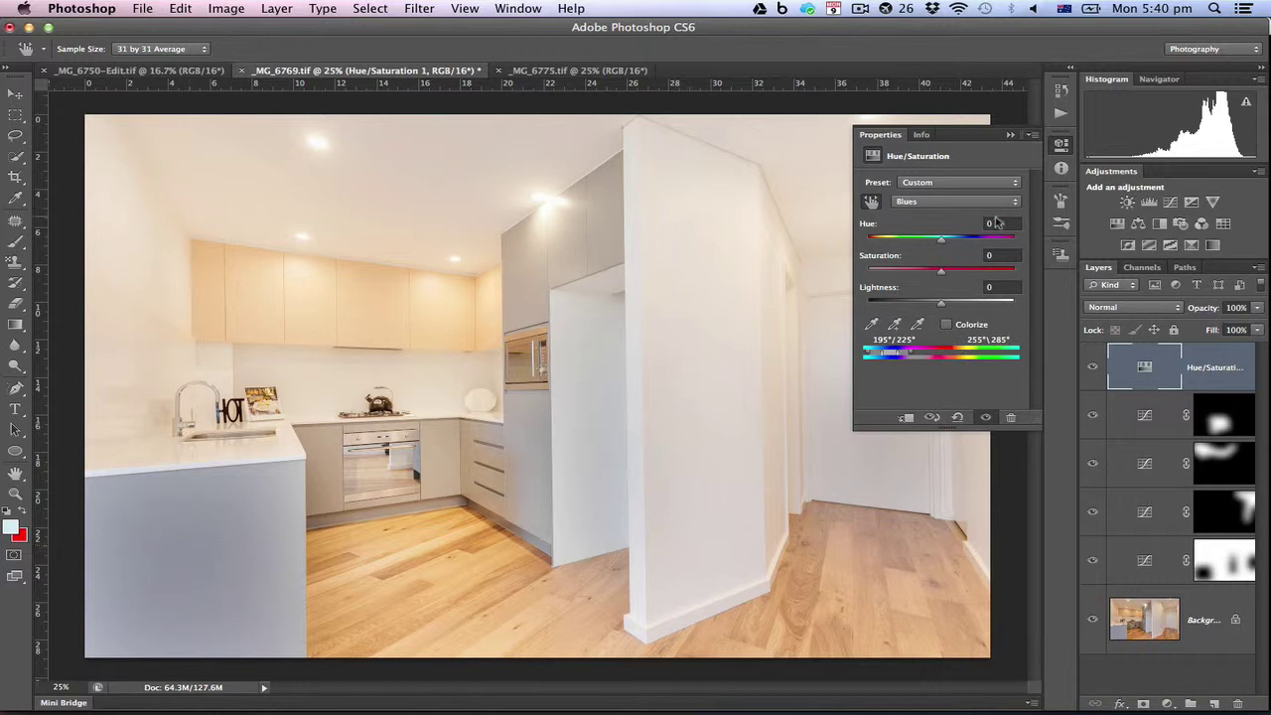
{"action": "left_click", "coordinate": [900, 275]}
{"action": "left_click_drag", "start_coordinate": [901, 275], "coordinate": [847, 284]}
{"action": "left_click", "coordinate": [1010, 134]}
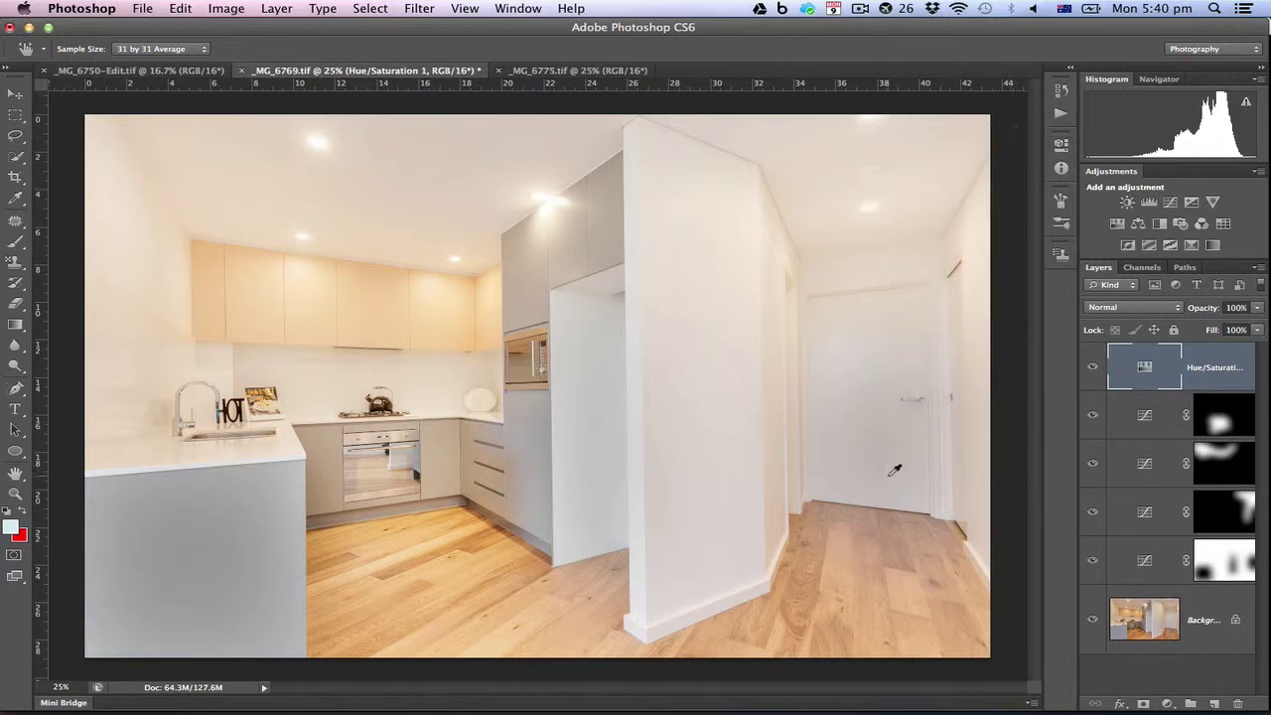
Select the whole timber floor with the Quick Selection tool, excluding the kickboards below the cabinets
{"action": "key", "text": "w"}
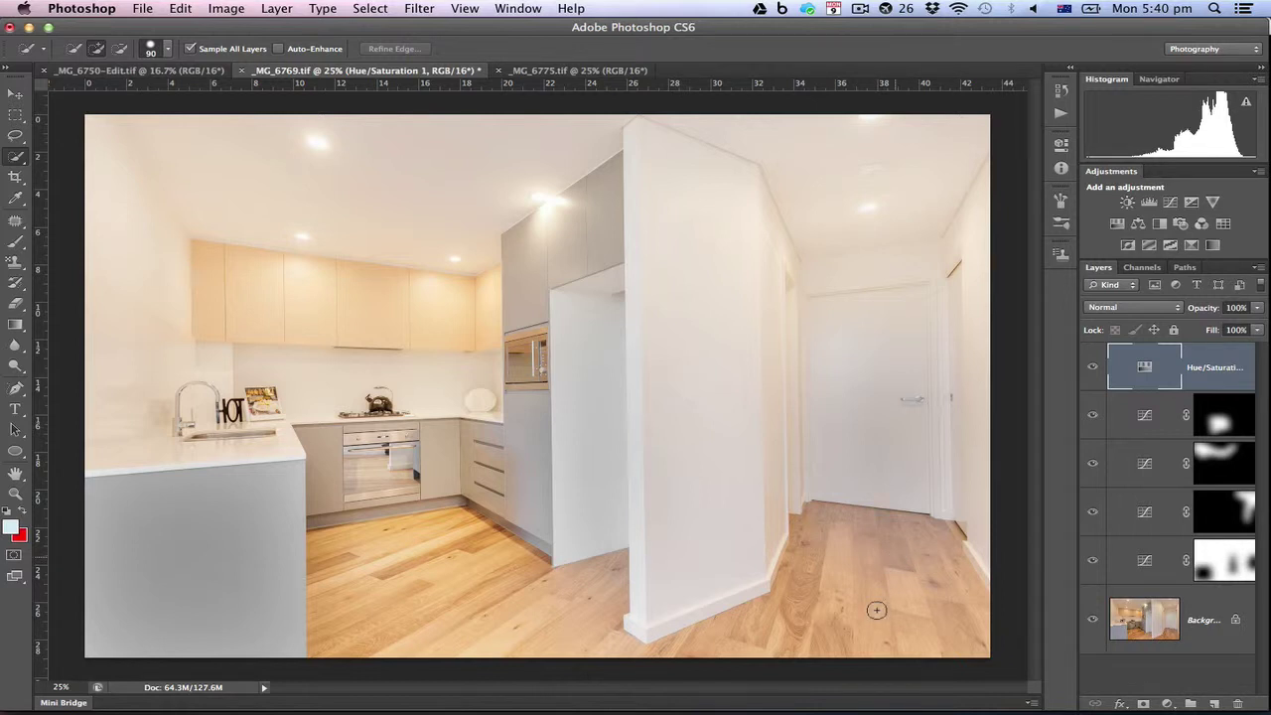
{"action": "left_click", "coordinate": [869, 583]}
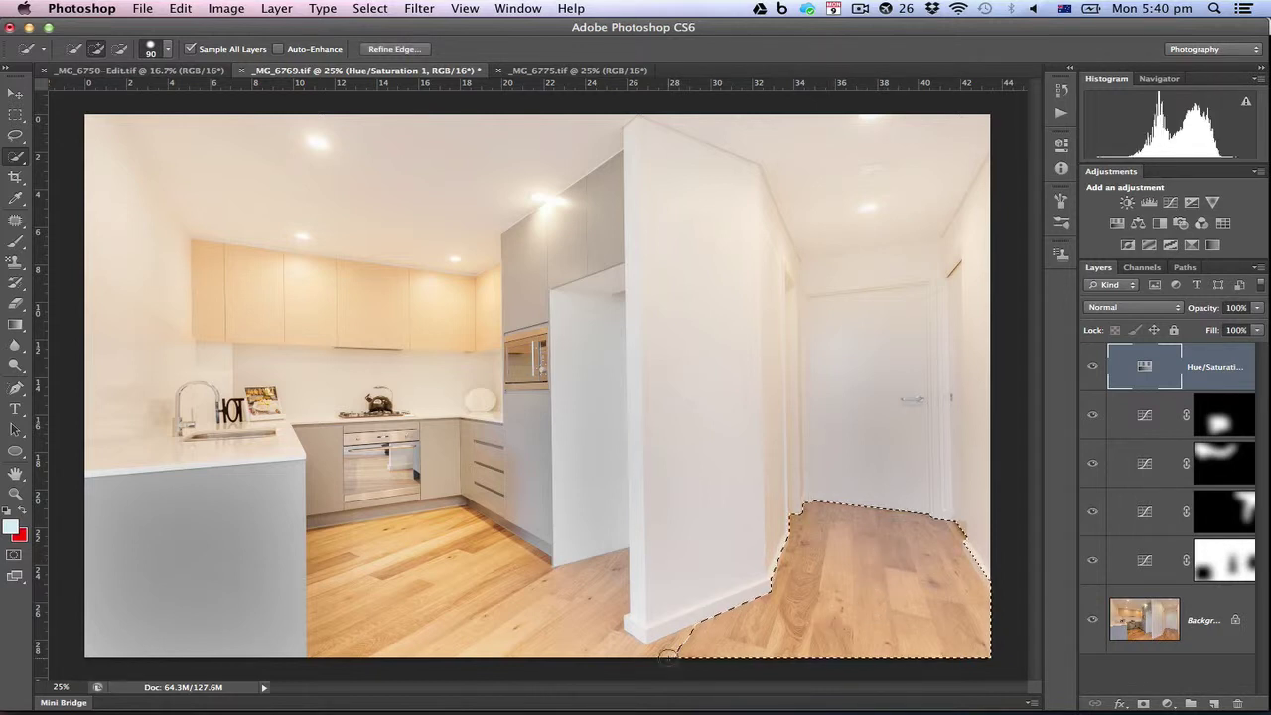
{"action": "mouse_move", "coordinate": [479, 599]}
{"action": "left_mouse_down"}
{"action": "mouse_move", "coordinate": [470, 621]}
{"action": "mouse_move", "coordinate": [407, 637]}
{"action": "mouse_move", "coordinate": [437, 563]}
{"action": "left_mouse_up"}
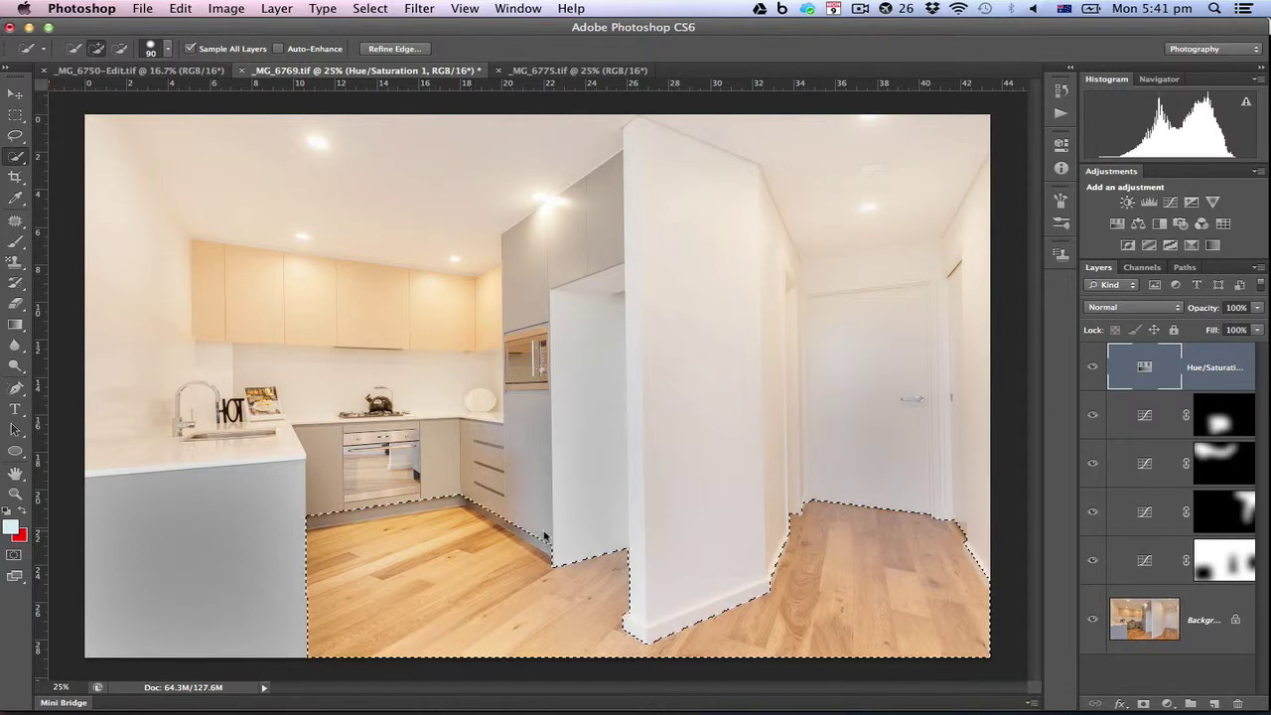
{"action": "key", "text": "alt"}
{"action": "mouse_move", "coordinate": [539, 535]}
{"action": "left_mouse_down"}
{"action": "mouse_move", "coordinate": [450, 489]}
{"action": "mouse_move", "coordinate": [386, 510]}
{"action": "mouse_move", "coordinate": [294, 510]}
{"action": "left_mouse_up"}
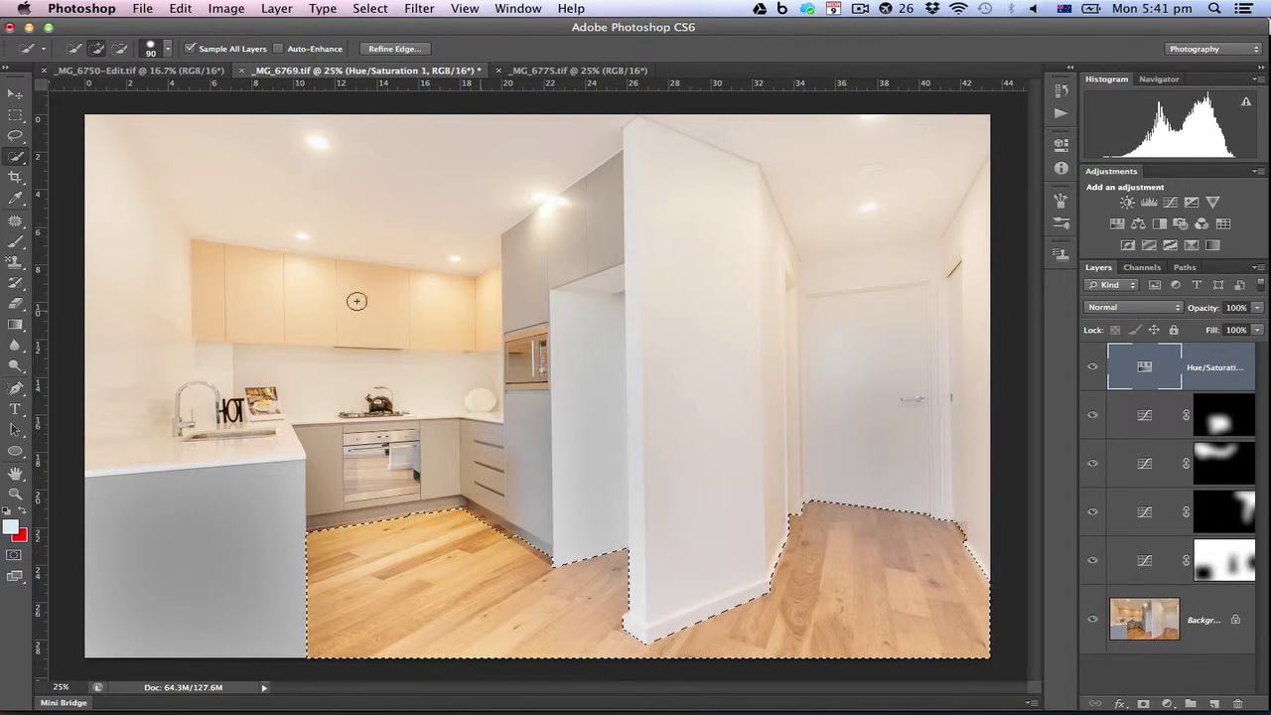
Add the timber overhead cabinets to the floor selection and subtract the splashback area from it
{"action": "mouse_move", "coordinate": [320, 300]}
{"action": "left_mouse_down"}
{"action": "mouse_move", "coordinate": [227, 296]}
{"action": "mouse_move", "coordinate": [335, 366]}
{"action": "left_mouse_up"}
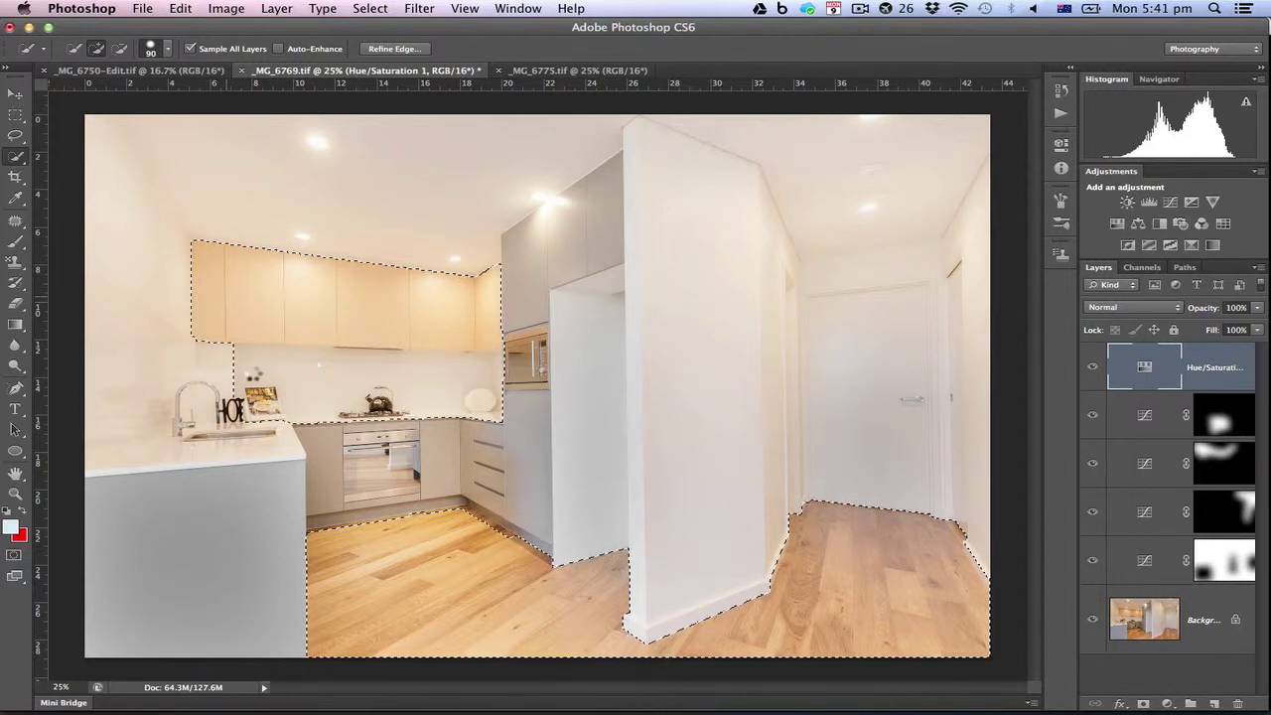
{"action": "left_click", "coordinate": [253, 373], "text": "alt"}
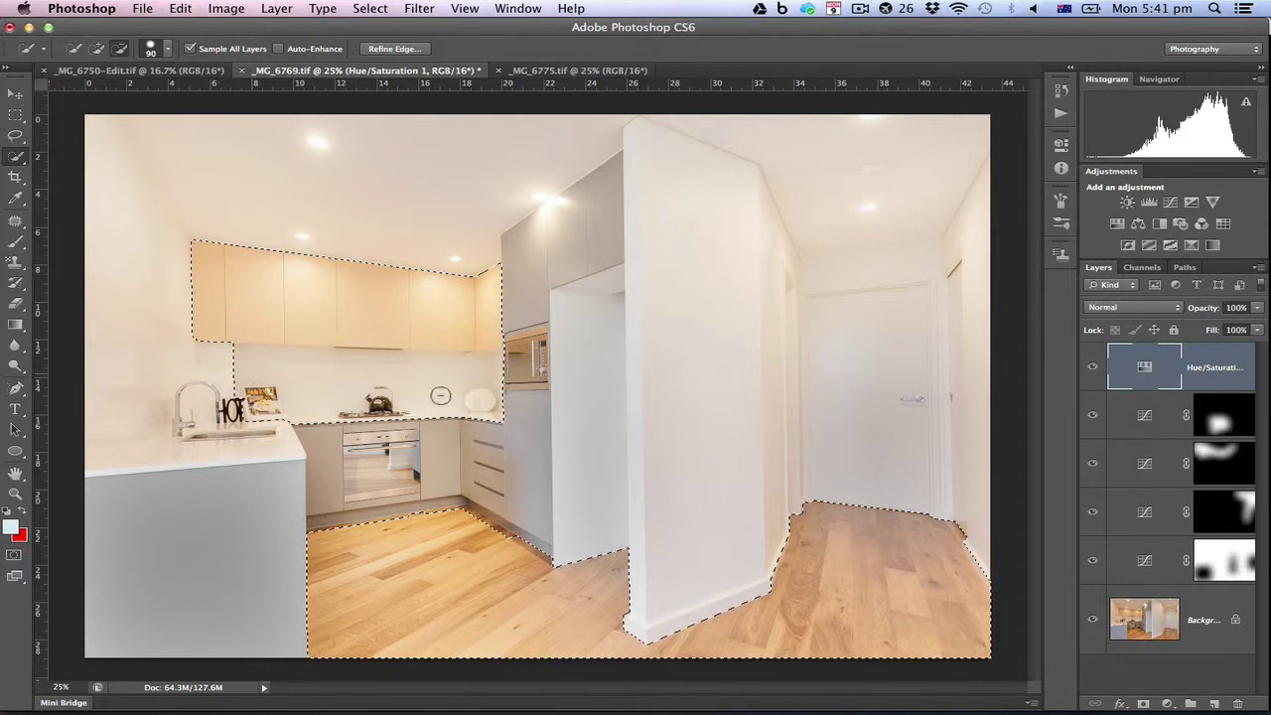
{"action": "left_click", "coordinate": [501, 392], "text": "alt"}
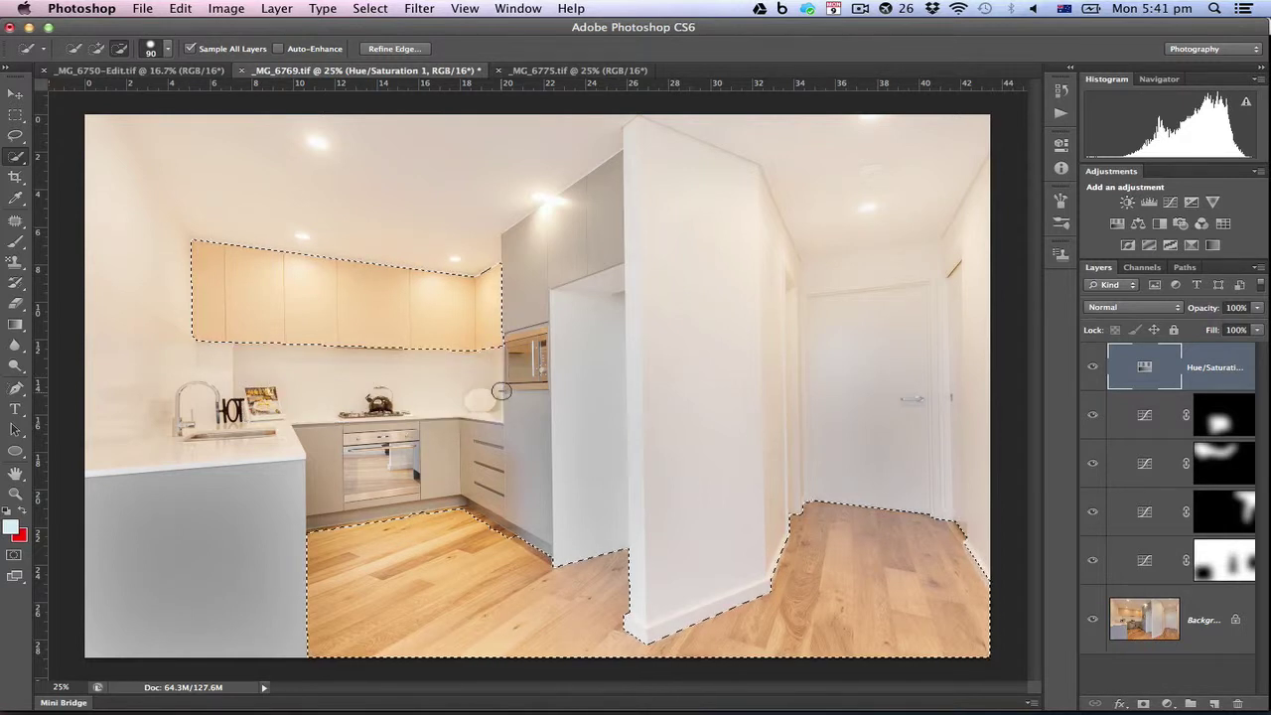
Add the cookbook on the bench to the selection with a brush size of 35, then invert the selection
{"action": "key", "text": "bracketleft"}
{"action": "key", "text": "bracketleft"}
{"action": "key", "text": "bracketleft"}
{"action": "key", "text": "bracketleft"}
{"action": "key", "text": "bracketleft"}
{"action": "key", "text": "bracketleft"}
{"action": "key", "text": "bracketleft"}
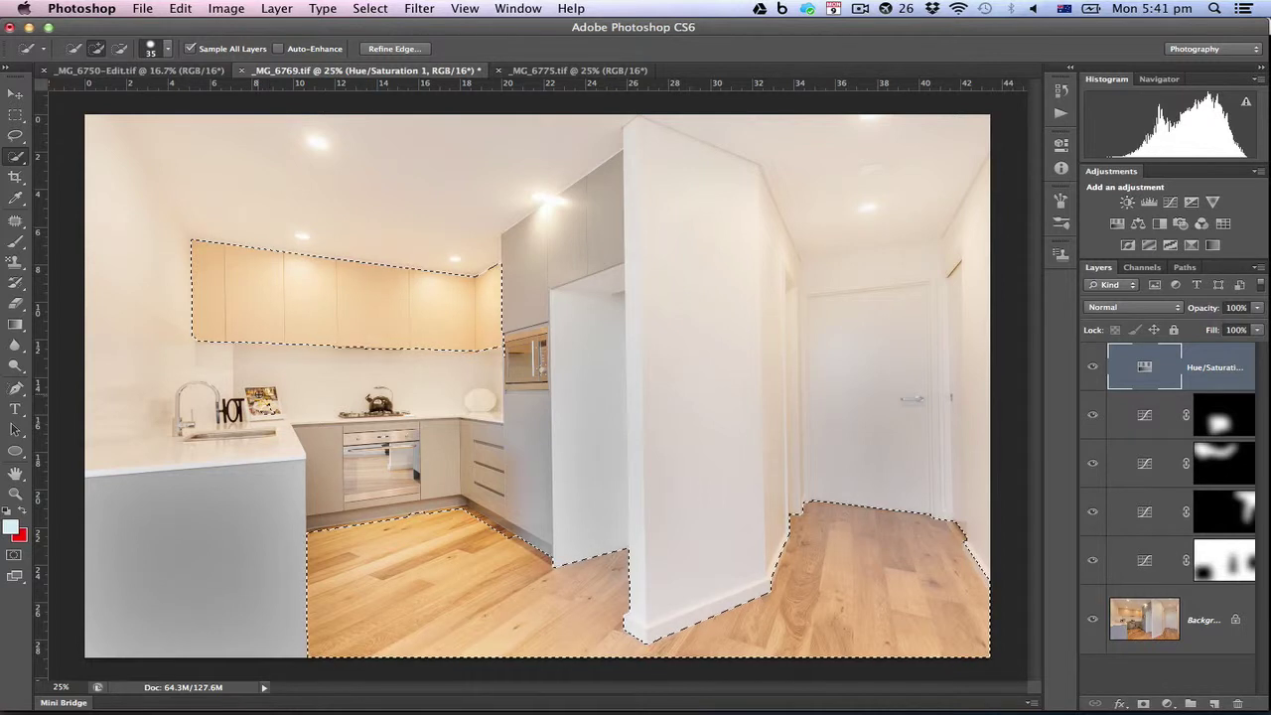
{"action": "left_click", "coordinate": [261, 399]}
{"action": "key", "text": "super+shift+i"}
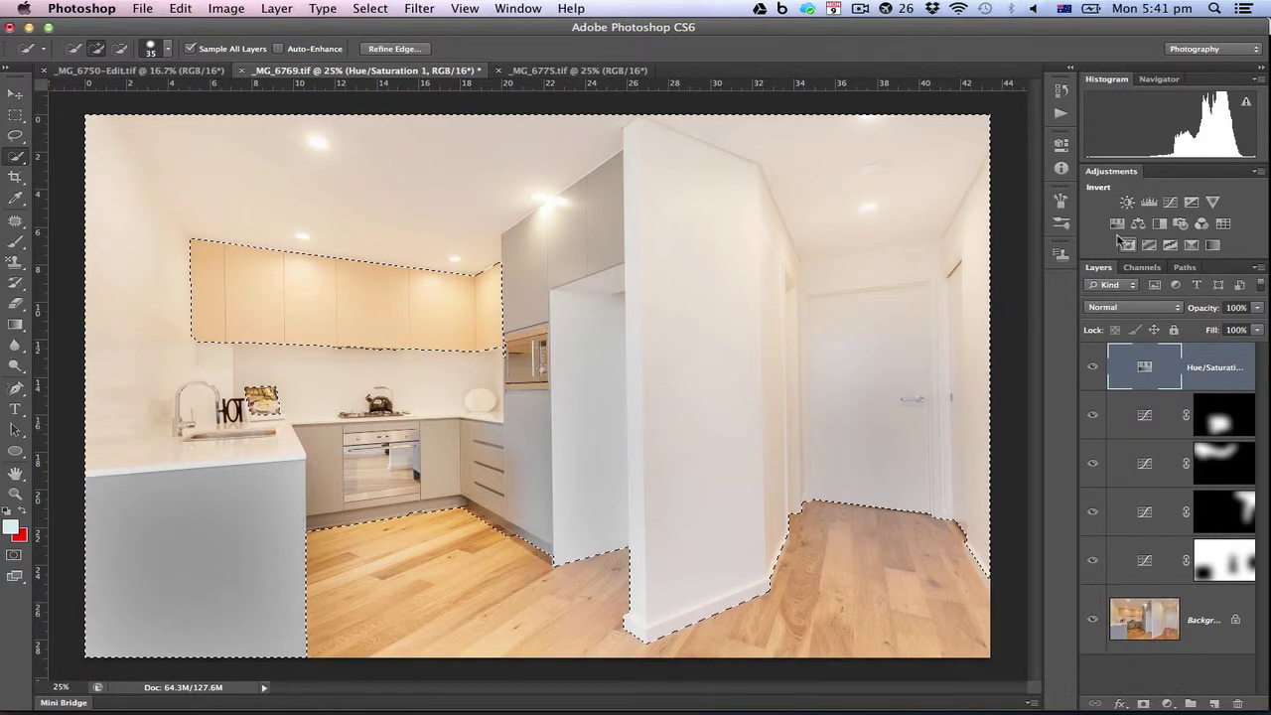
Add a Hue/Saturation layer to the inverted selection and set the Yellows lightness to +54
{"action": "left_click", "coordinate": [1138, 223]}
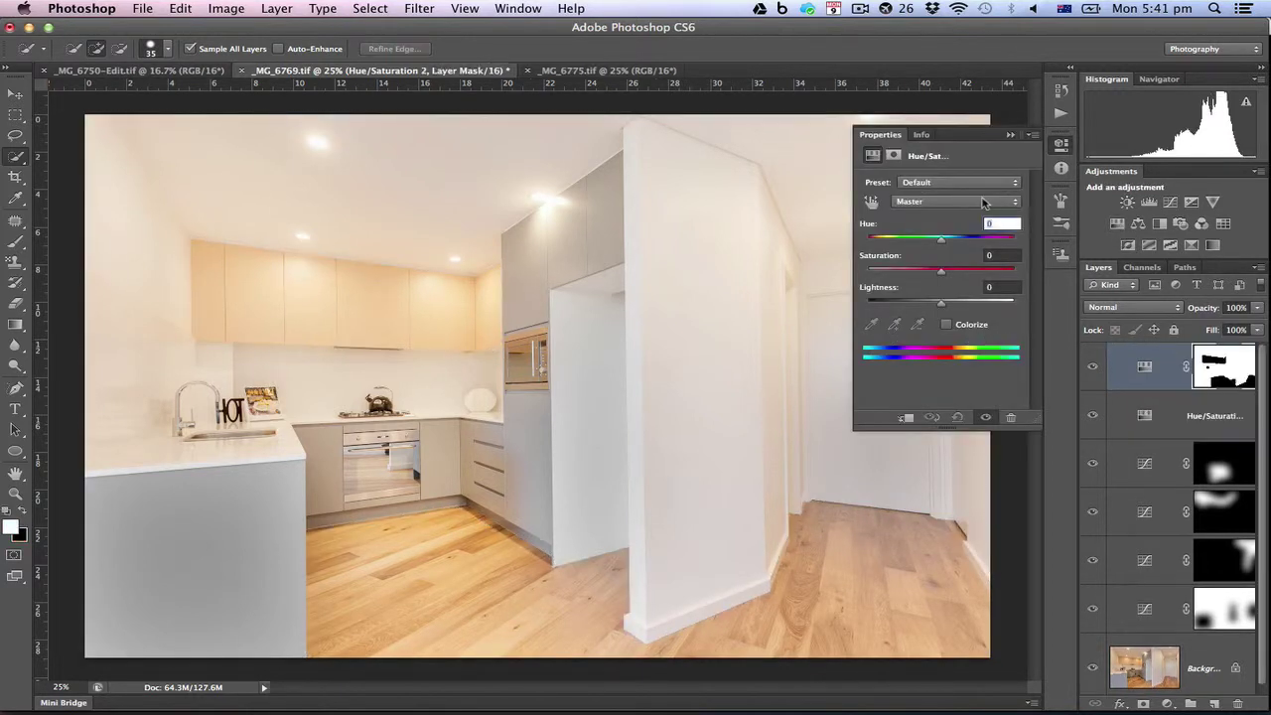
{"action": "left_click", "coordinate": [983, 203]}
{"action": "left_click", "coordinate": [981, 222]}
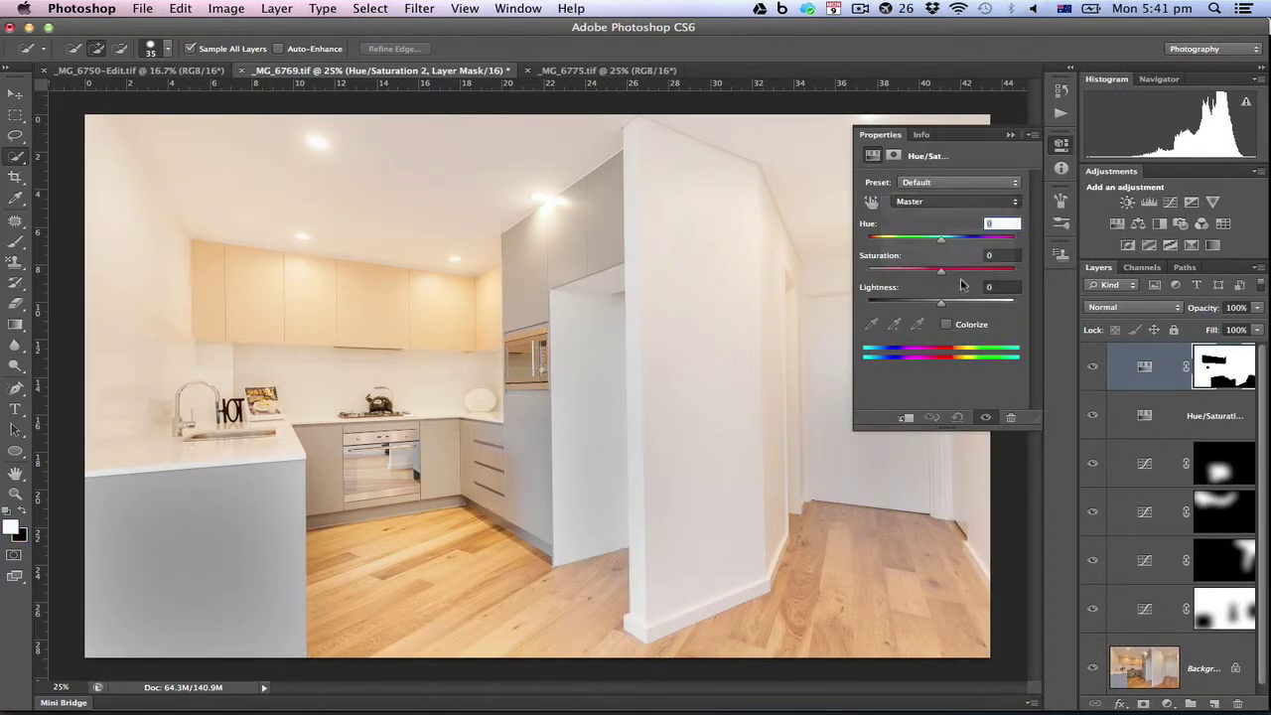
{"action": "key", "text": "alt+4"}
{"action": "left_click", "coordinate": [965, 303]}
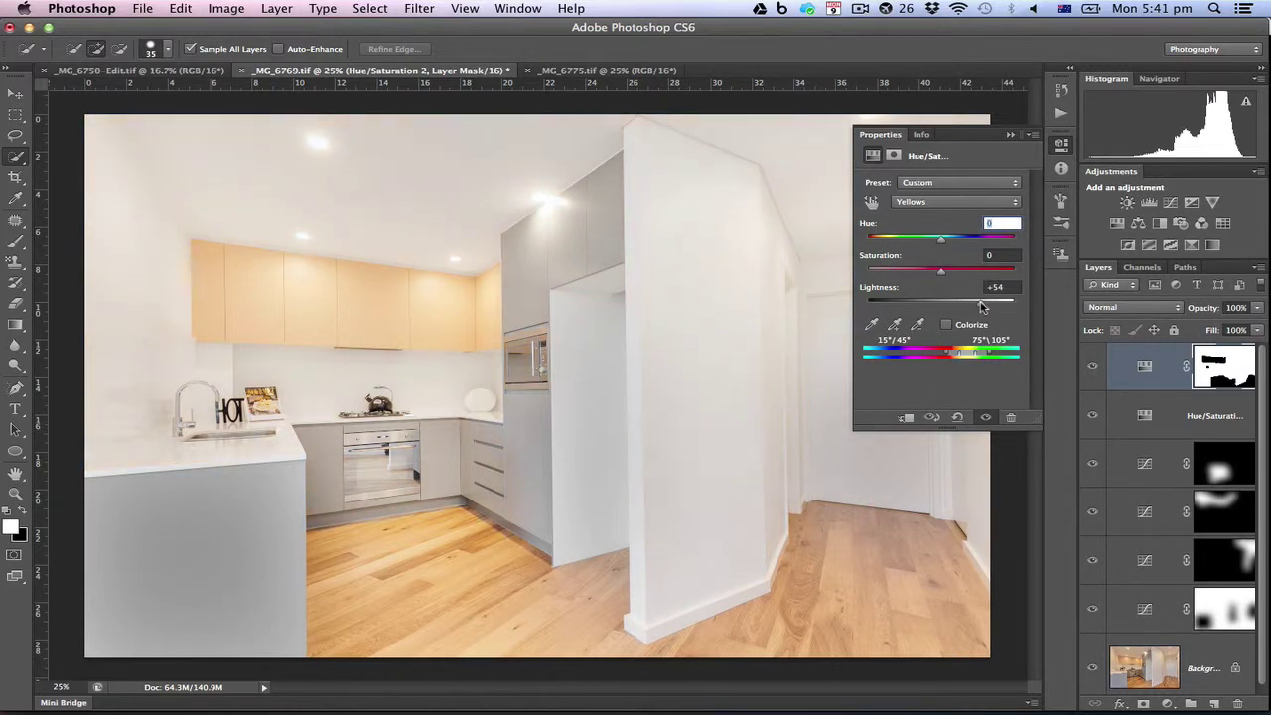
Sample the fridge recess with the Hue/Saturation targeted adjustment tool and lower the Reds saturation on the same layer
{"action": "left_click", "coordinate": [871, 203]}
{"action": "left_click", "coordinate": [594, 405]}
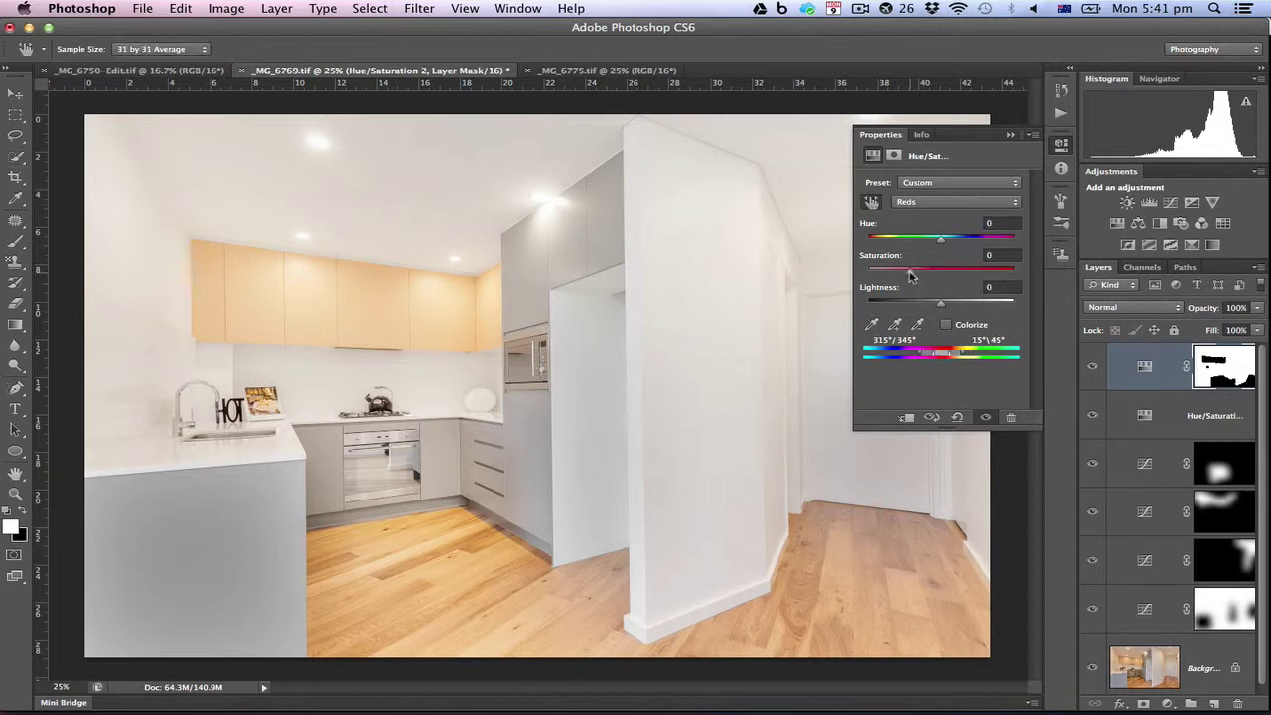
{"action": "left_click_drag", "start_coordinate": [909, 276], "coordinate": [895, 276]}
{"action": "left_click", "coordinate": [1011, 135]}
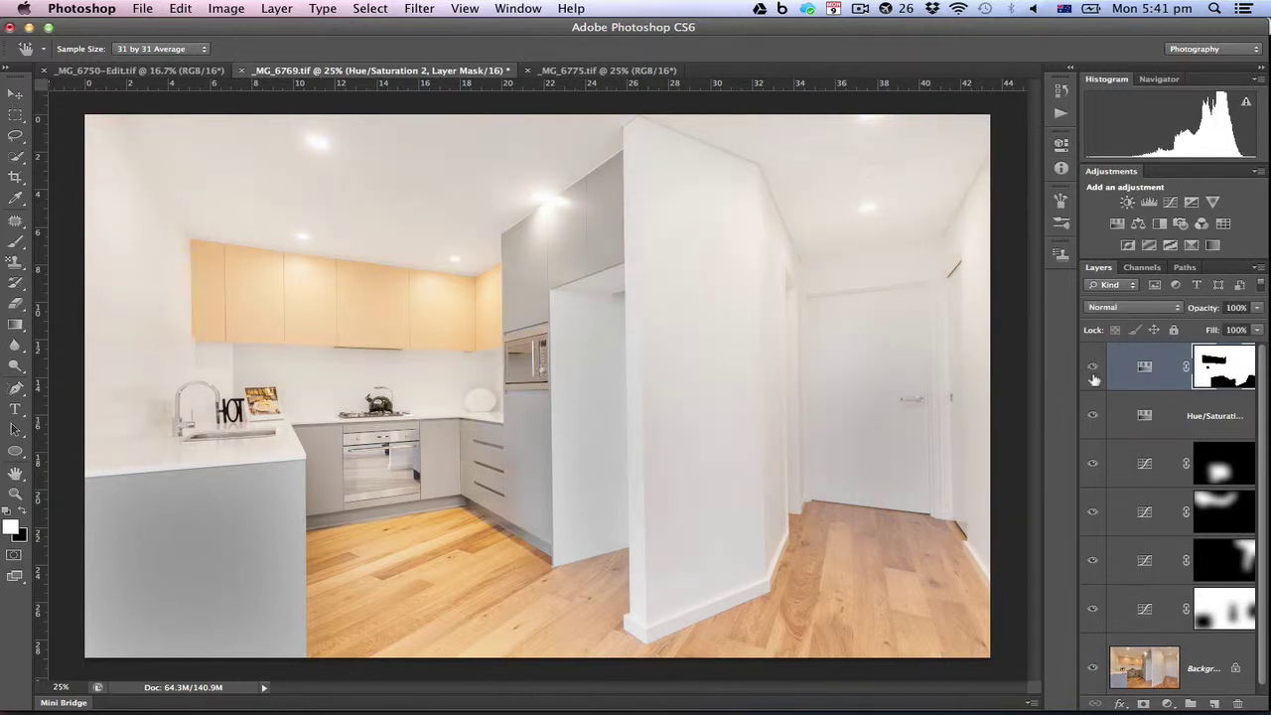
Select the built-in microwave including its surrounding frame with the Quick Selection tool
{"action": "key", "text": "w"}
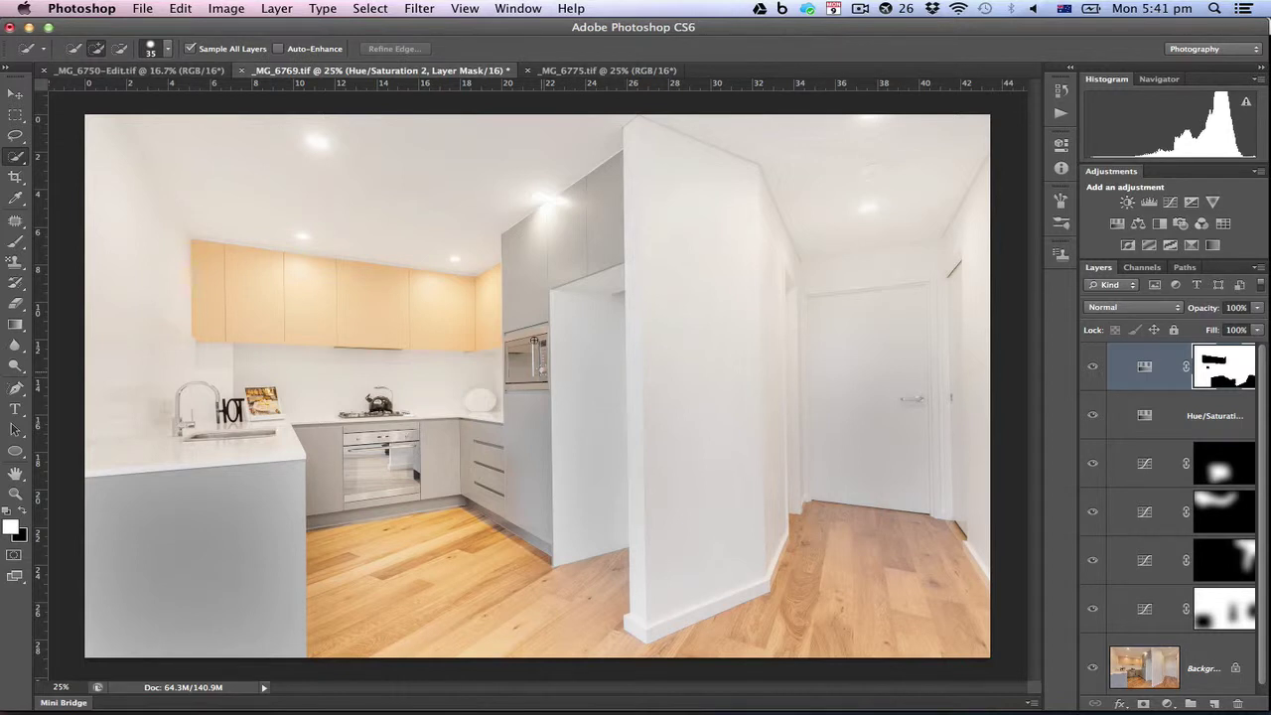
{"action": "left_click_drag", "start_coordinate": [516, 348], "coordinate": [516, 353]}
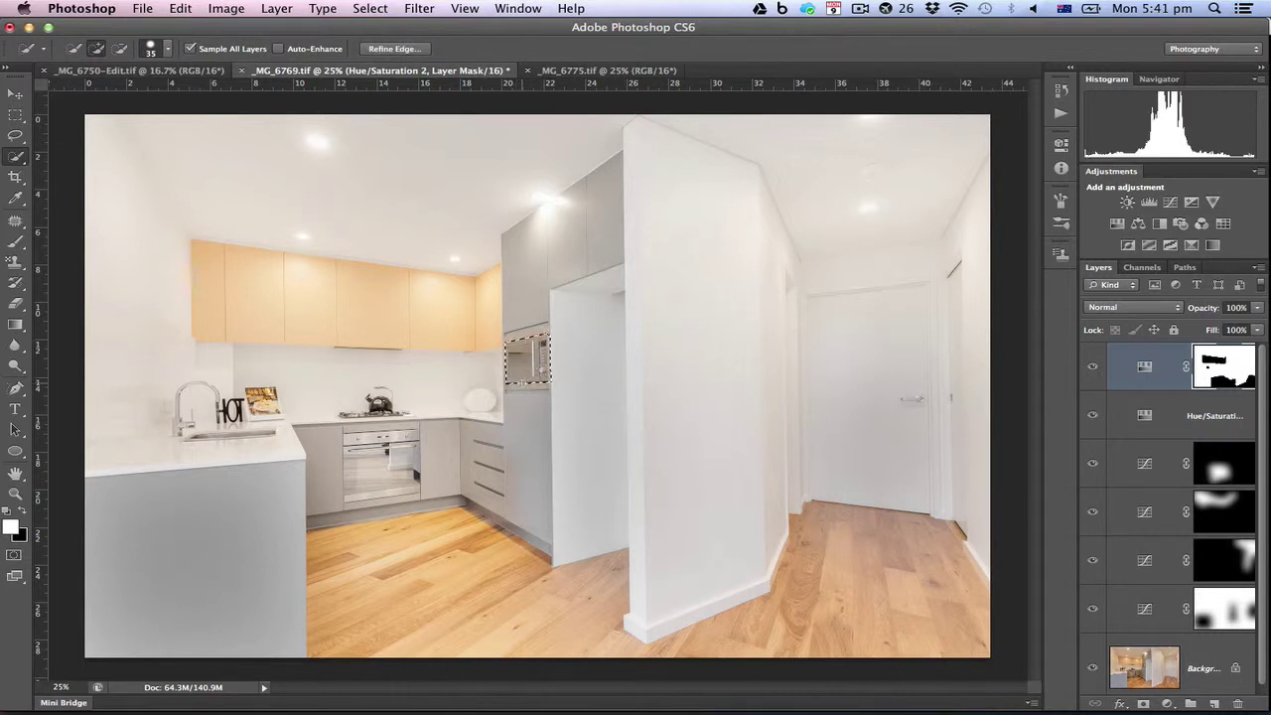
{"action": "left_click", "coordinate": [532, 385]}
{"action": "left_click", "coordinate": [539, 329]}
{"action": "left_click", "coordinate": [506, 388]}
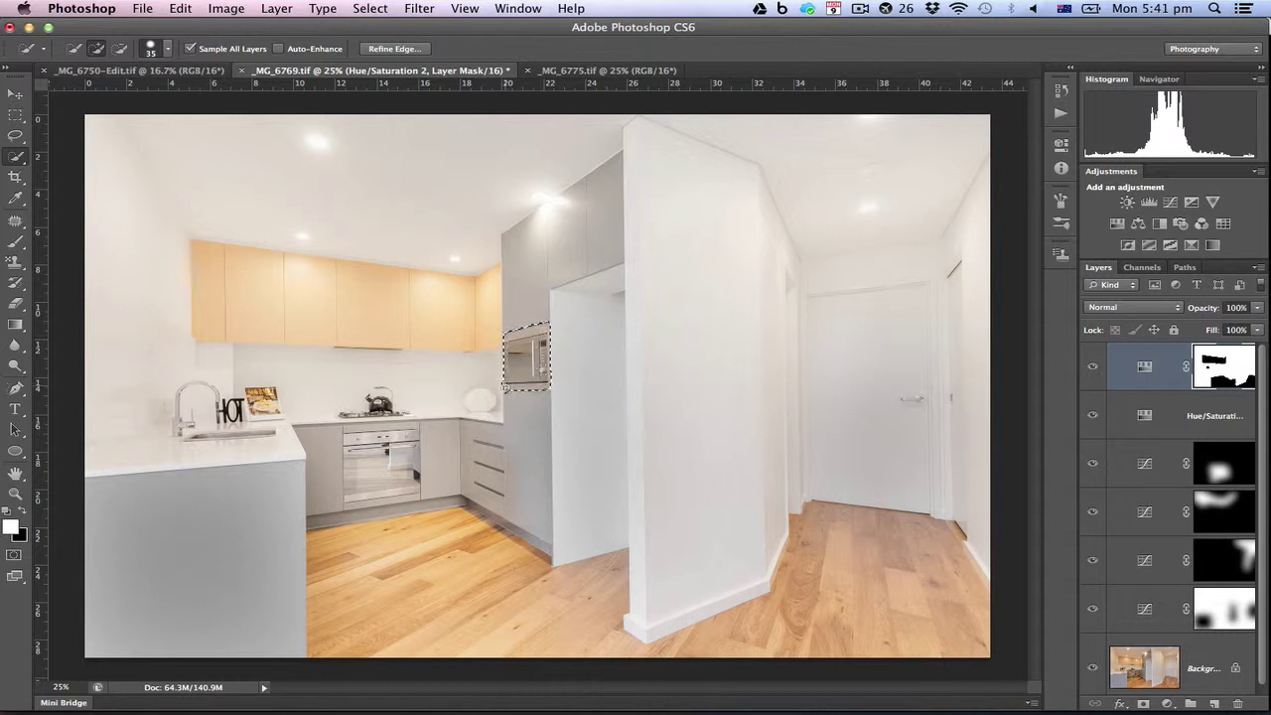
Desaturate the selected microwave with a Hue/Saturation layer set to a saturation of -35
{"action": "left_click", "coordinate": [1117, 223]}
{"action": "left_click", "coordinate": [916, 273]}
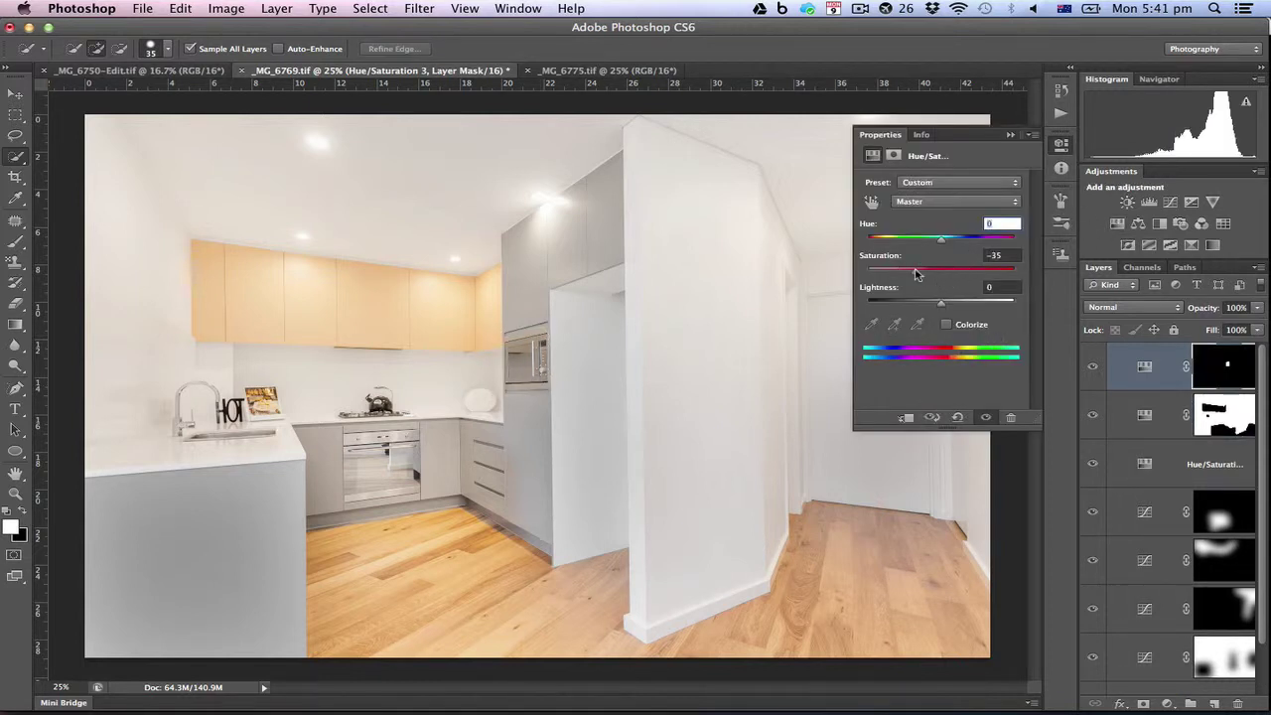
{"action": "left_click", "coordinate": [1010, 134]}
Outline the hallway ceiling with the Polygonal Lasso at 0 px feather, following the wall edges and closing it beyond the image edge
{"action": "key", "text": "super+equal"}
{"action": "key", "text": "super+equal"}
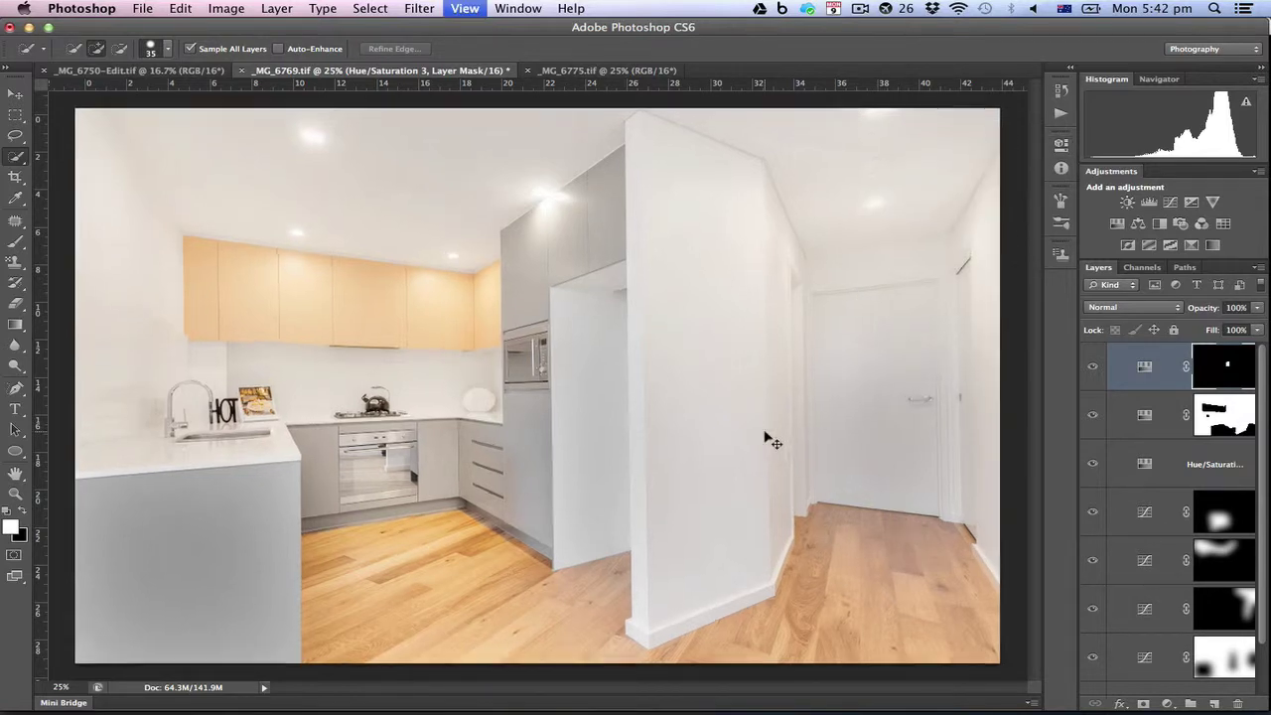
{"action": "scroll", "coordinate": [764, 431], "scroll_direction": "up", "scroll_amount": 5}
{"action": "key", "text": "l"}
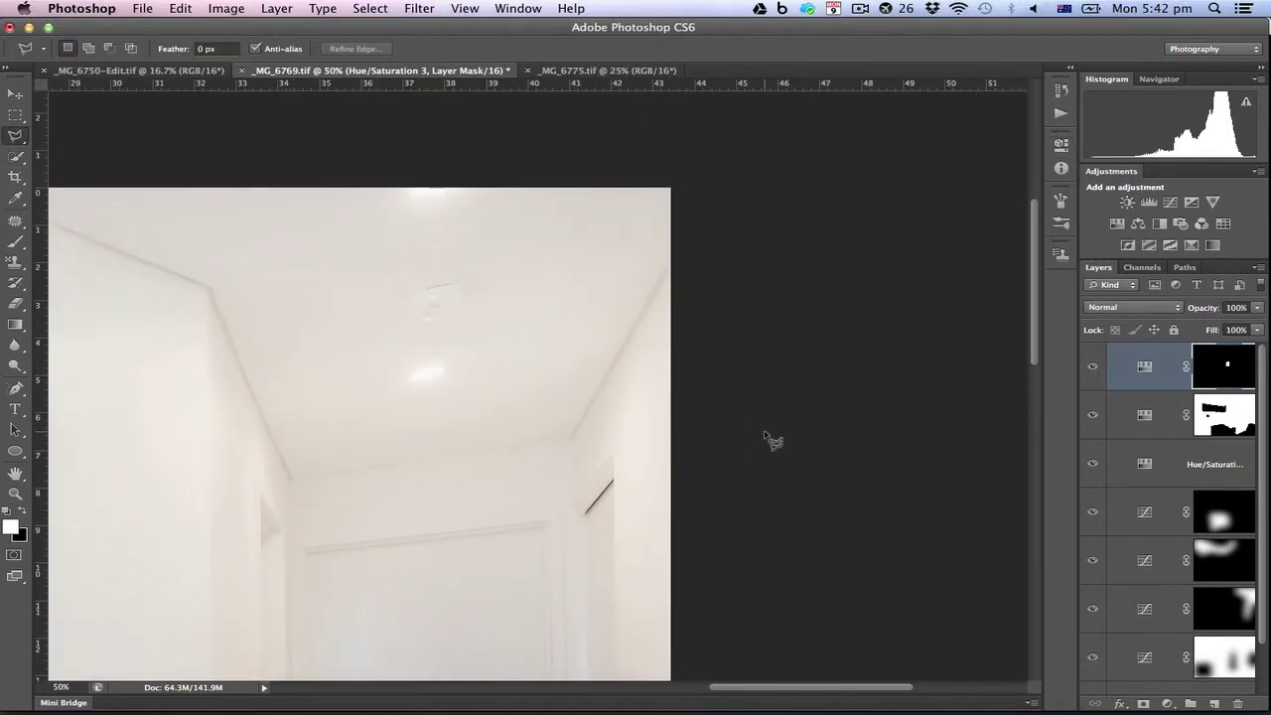
{"action": "left_click", "coordinate": [672, 265]}
{"action": "left_click", "coordinate": [574, 436]}
{"action": "left_click", "coordinate": [291, 477]}
{"action": "left_click", "coordinate": [211, 286]}
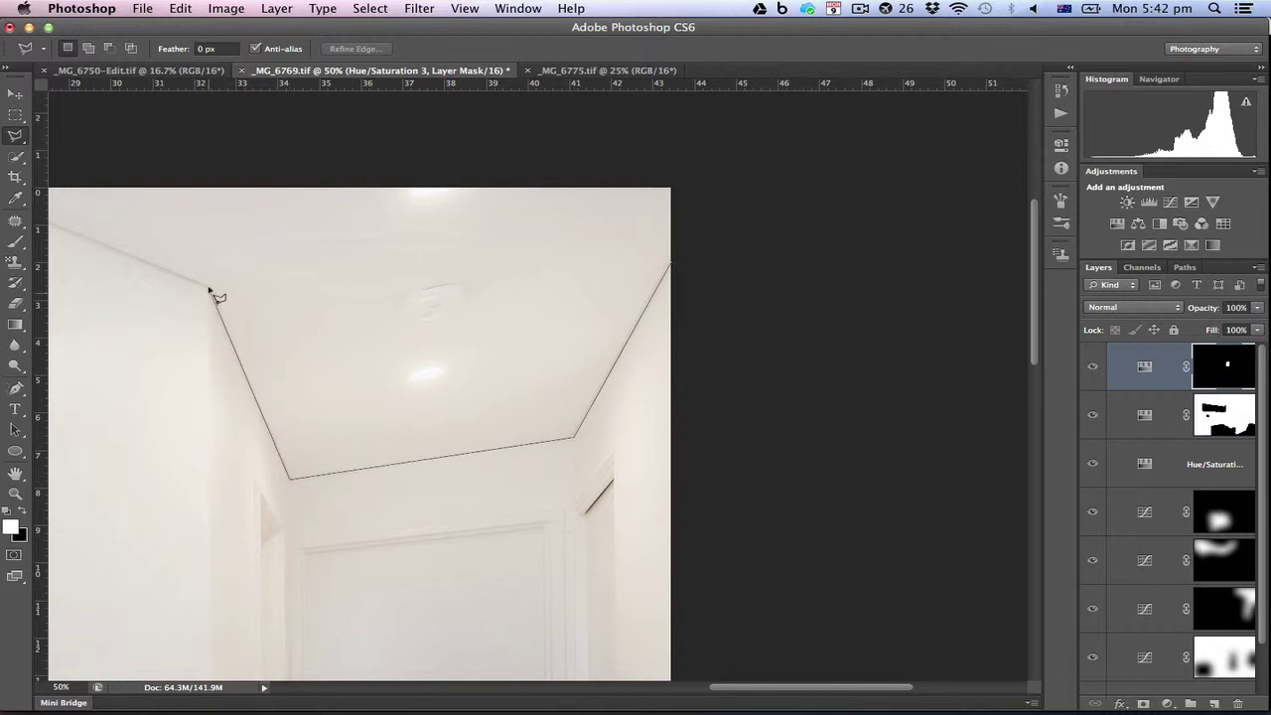
{"action": "scroll", "coordinate": [216, 292], "scroll_direction": "up", "scroll_amount": 4}
{"action": "scroll", "coordinate": [216, 292], "scroll_direction": "left", "scroll_amount": 10}
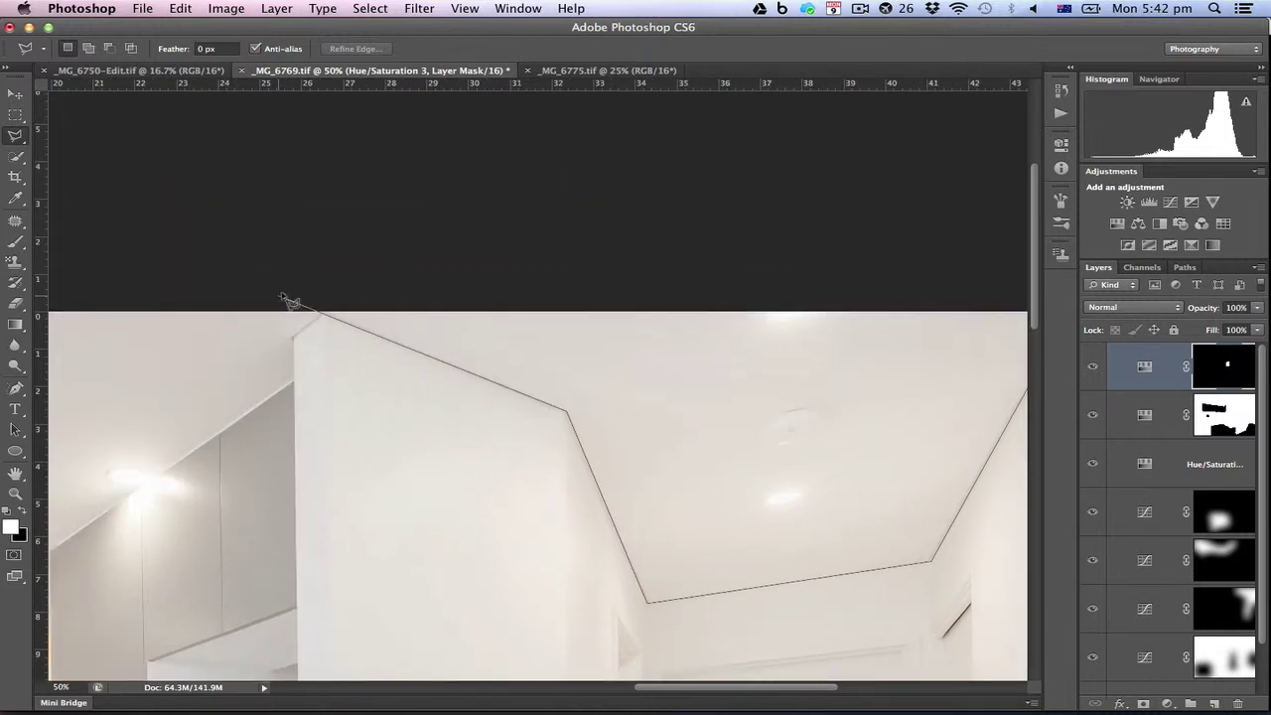
{"action": "scroll", "coordinate": [808, 241], "scroll_direction": "right", "scroll_amount": 10}
{"action": "left_click", "coordinate": [837, 222]}
{"action": "double_click", "coordinate": [843, 318]}
{"action": "scroll", "coordinate": [695, 323], "scroll_direction": "left", "scroll_amount": 16}
{"action": "scroll", "coordinate": [695, 323], "scroll_direction": "down", "scroll_amount": 4}
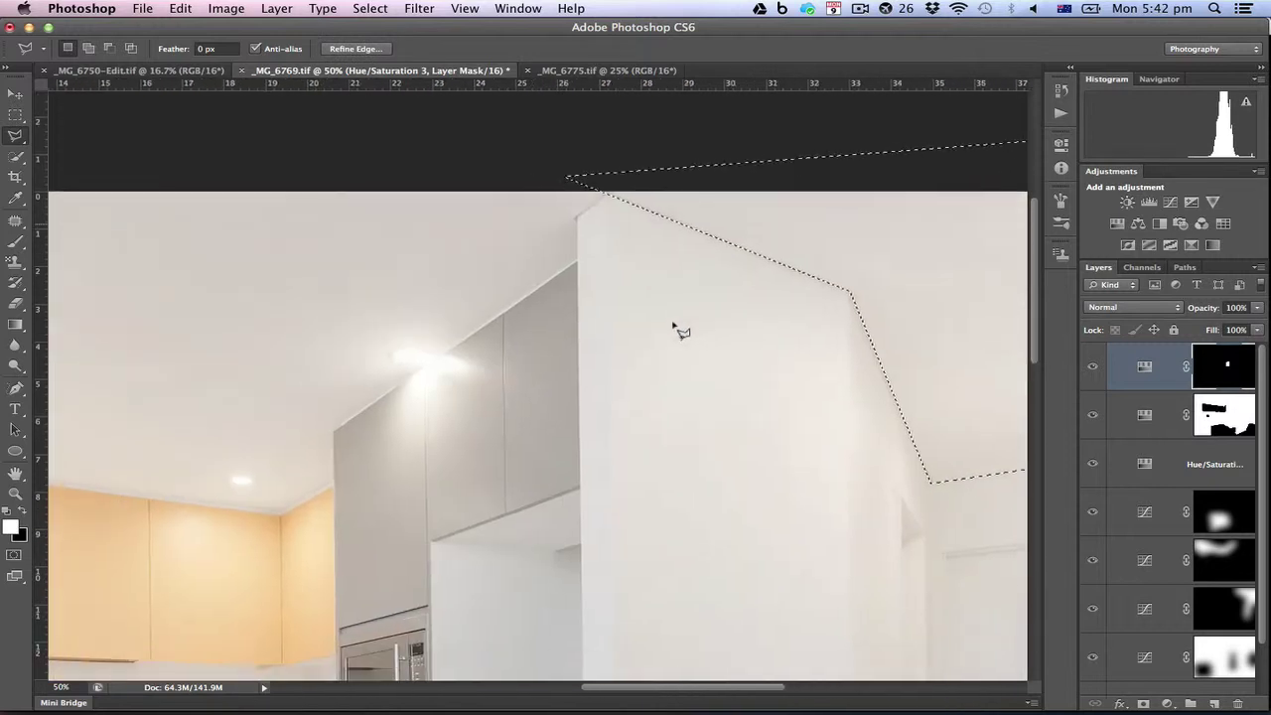
{"action": "scroll", "coordinate": [680, 331], "scroll_direction": "left", "scroll_amount": 3}
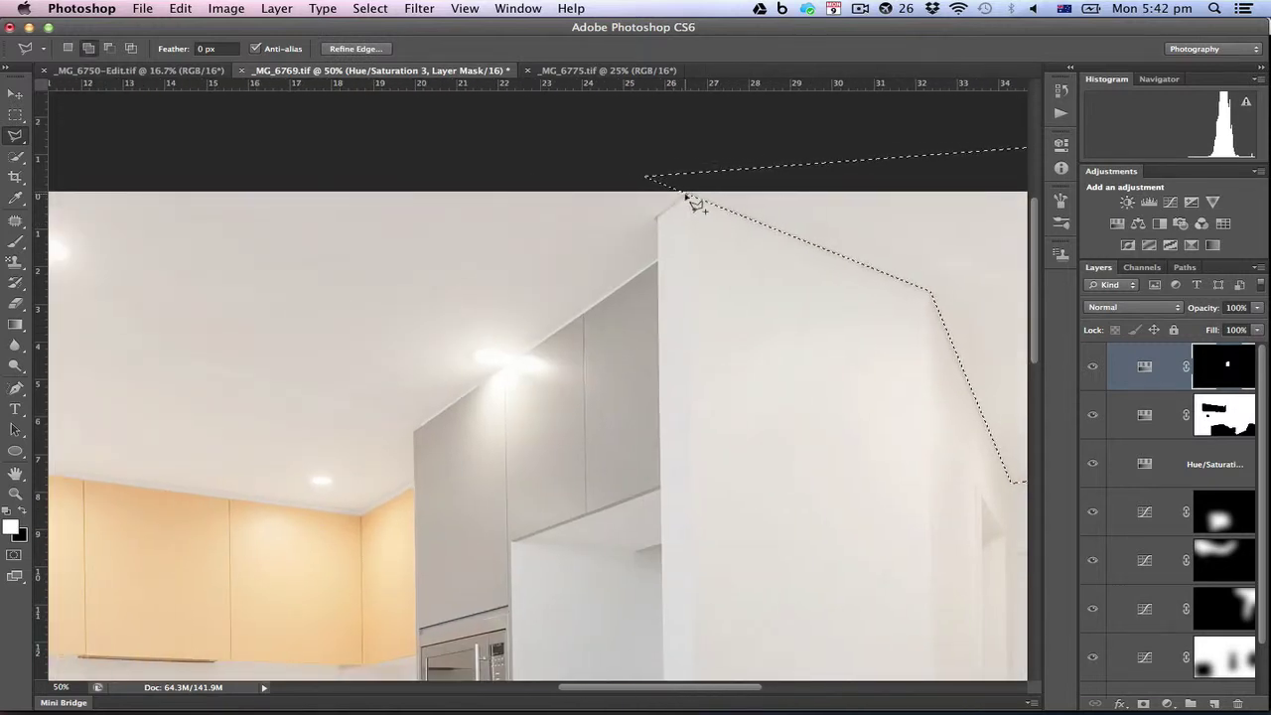
Begin adding the kitchen ceiling to the selection, tracing its edge from the wall corner along the tall grey cabinets with the Polygonal Lasso
{"action": "left_click", "coordinate": [685, 193]}
{"action": "left_click", "coordinate": [658, 216]}
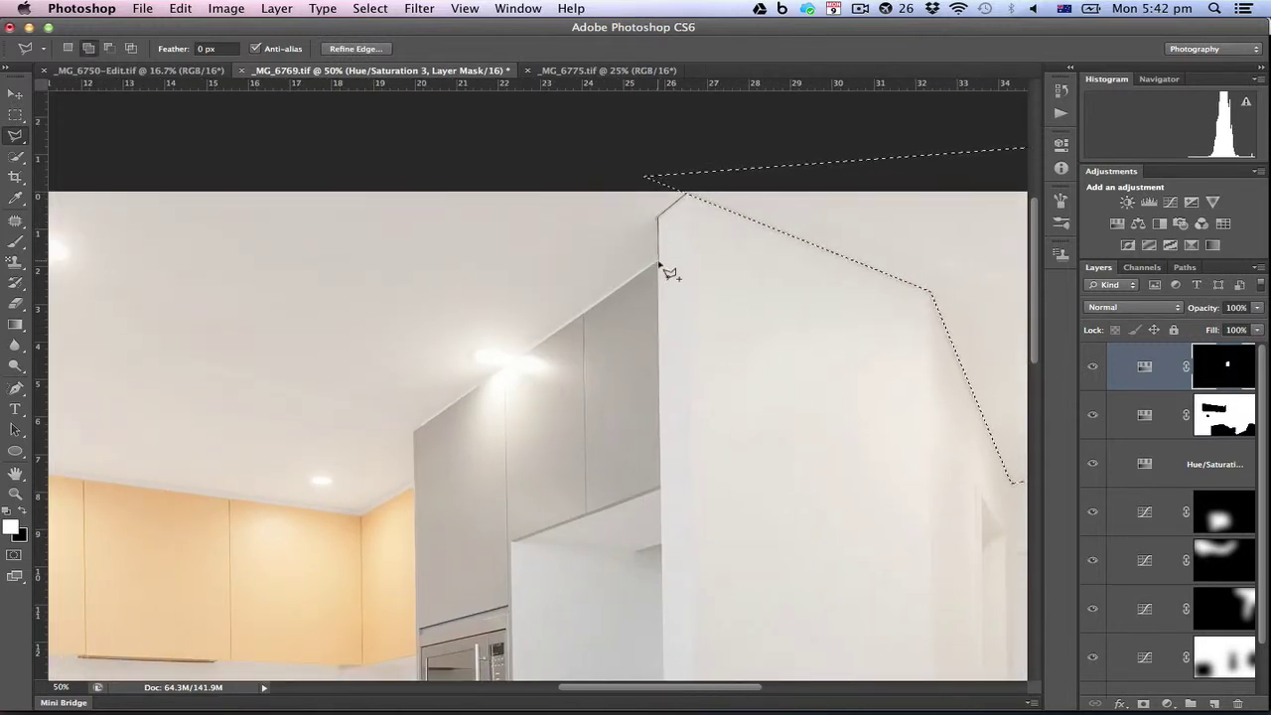
{"action": "left_click", "coordinate": [659, 264]}
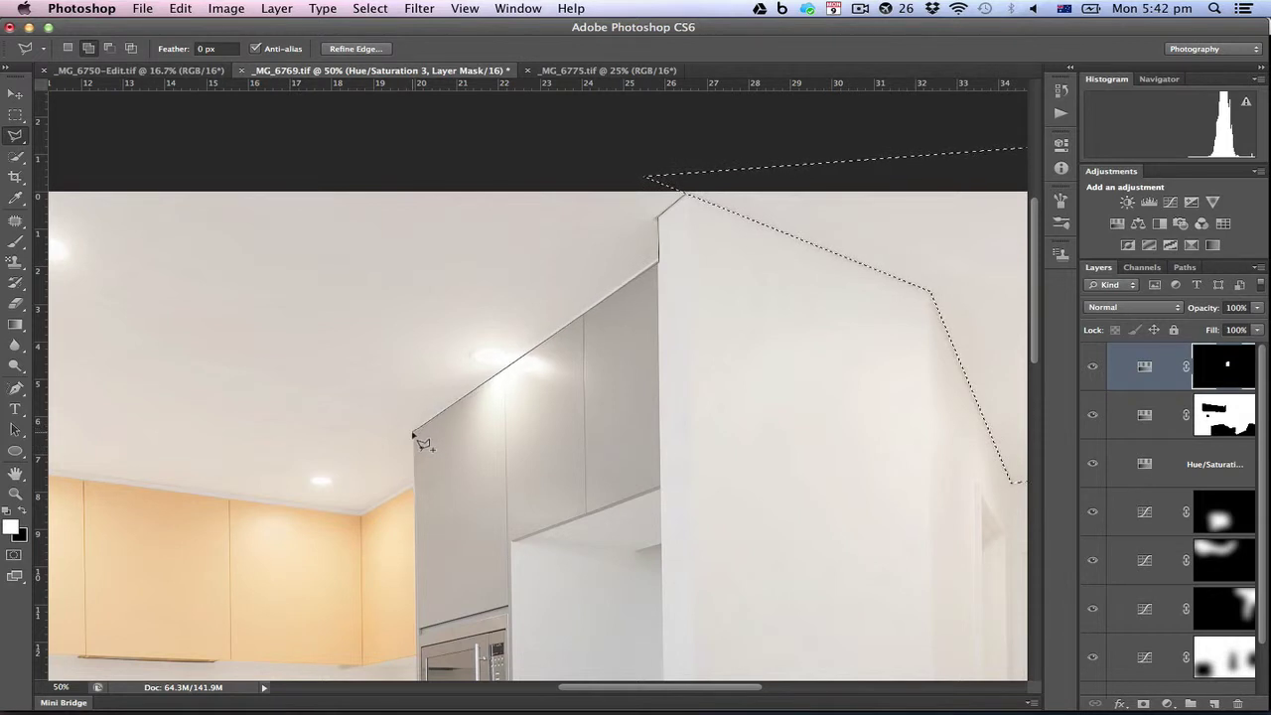
{"action": "left_click", "coordinate": [414, 434]}
{"action": "left_click", "coordinate": [414, 488]}
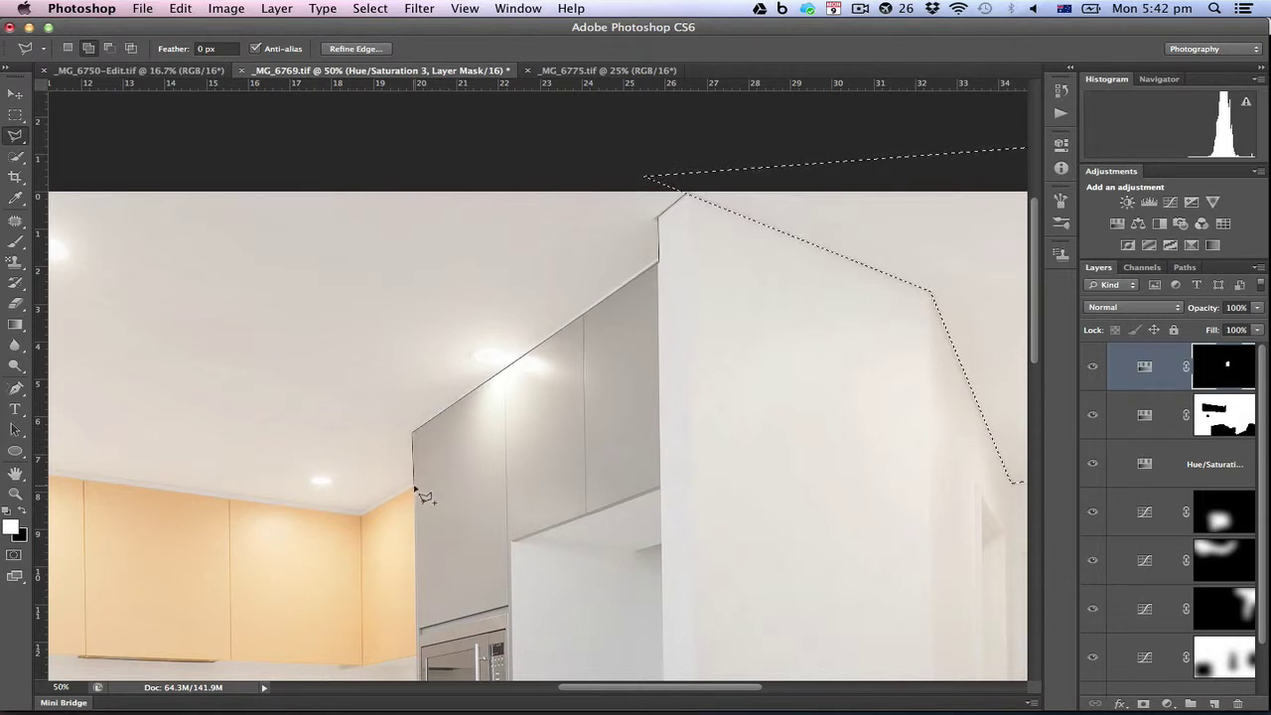
{"action": "left_click", "coordinate": [360, 518]}
Continue the ceiling outline along the wooden upper cabinets and the wall edge, closing it beyond the image edge
{"action": "scroll", "coordinate": [348, 477], "scroll_direction": "left", "scroll_amount": 10}
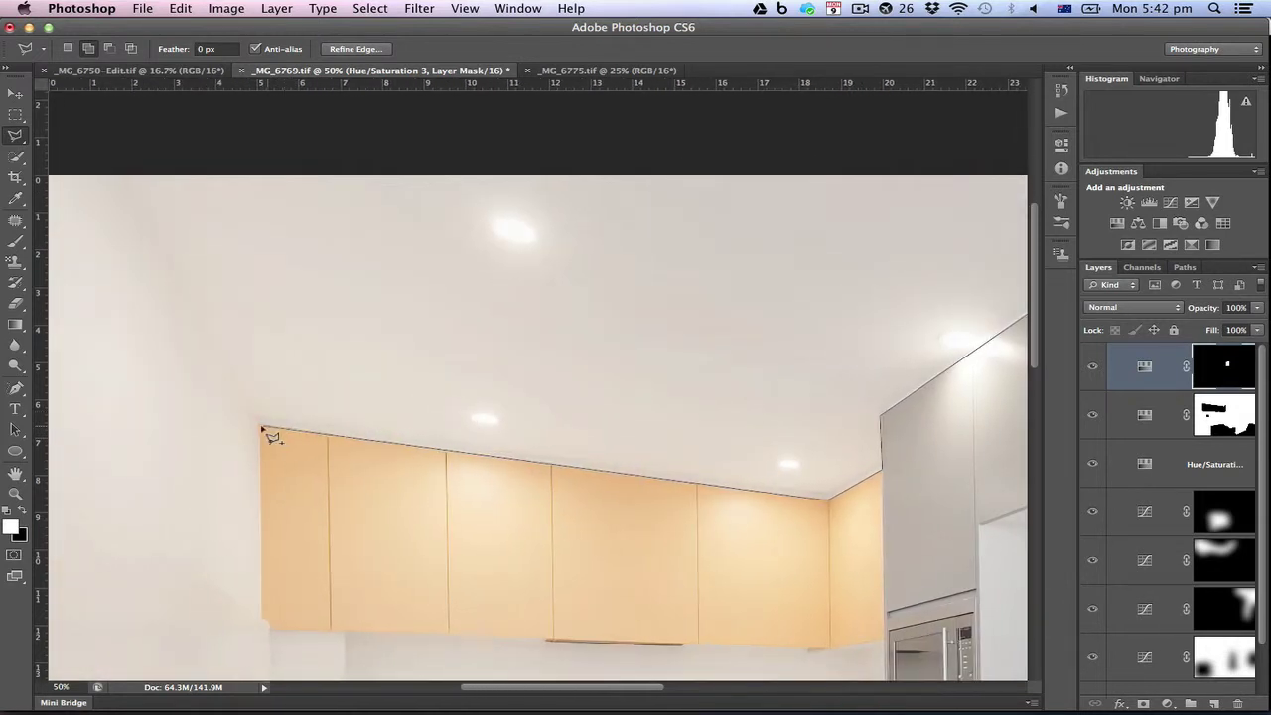
{"action": "left_click", "coordinate": [261, 428]}
{"action": "scroll", "coordinate": [262, 428], "scroll_direction": "up", "scroll_amount": 3}
{"action": "scroll", "coordinate": [261, 428], "scroll_direction": "left", "scroll_amount": 5}
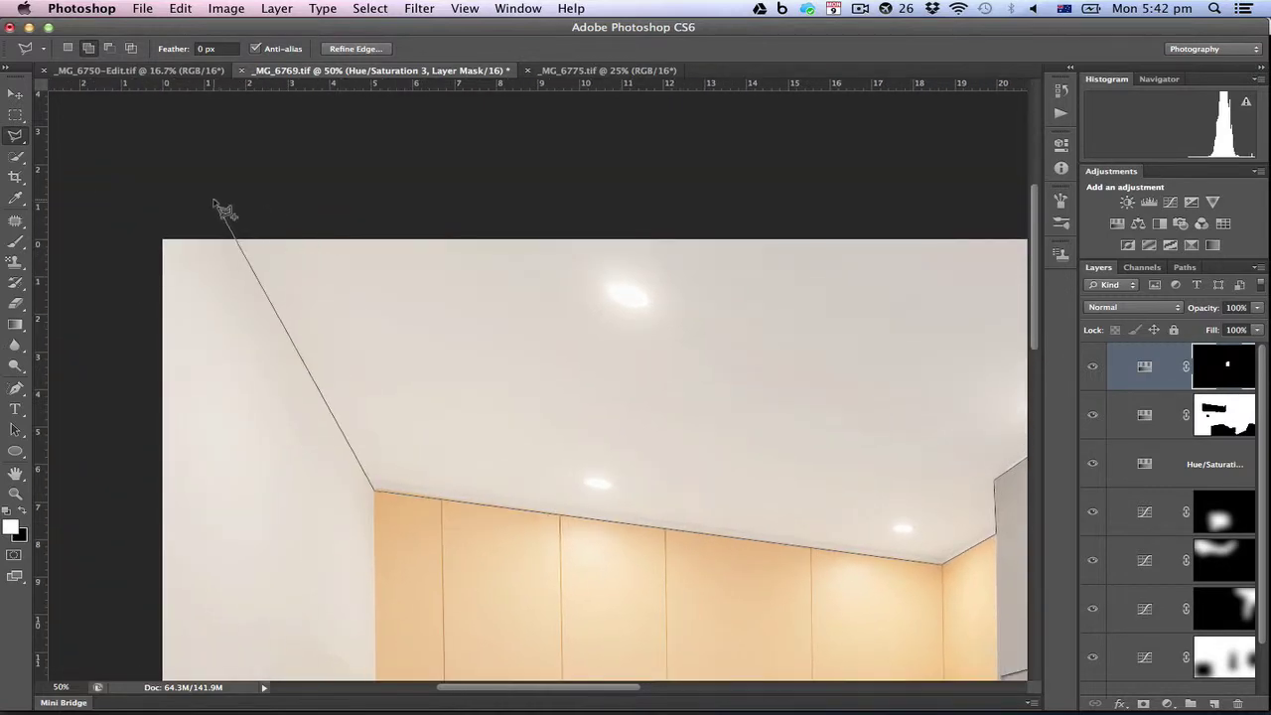
{"action": "left_click", "coordinate": [216, 200]}
{"action": "scroll", "coordinate": [739, 181], "scroll_direction": "right", "scroll_amount": 15}
{"action": "double_click", "coordinate": [729, 160]}
Brighten the selected ceilings with a Levels adjustment layer, setting the midtones to 1.45
{"action": "key", "text": "super+minus"}
{"action": "key", "text": "super+minus"}
{"action": "key", "text": "super+minus"}
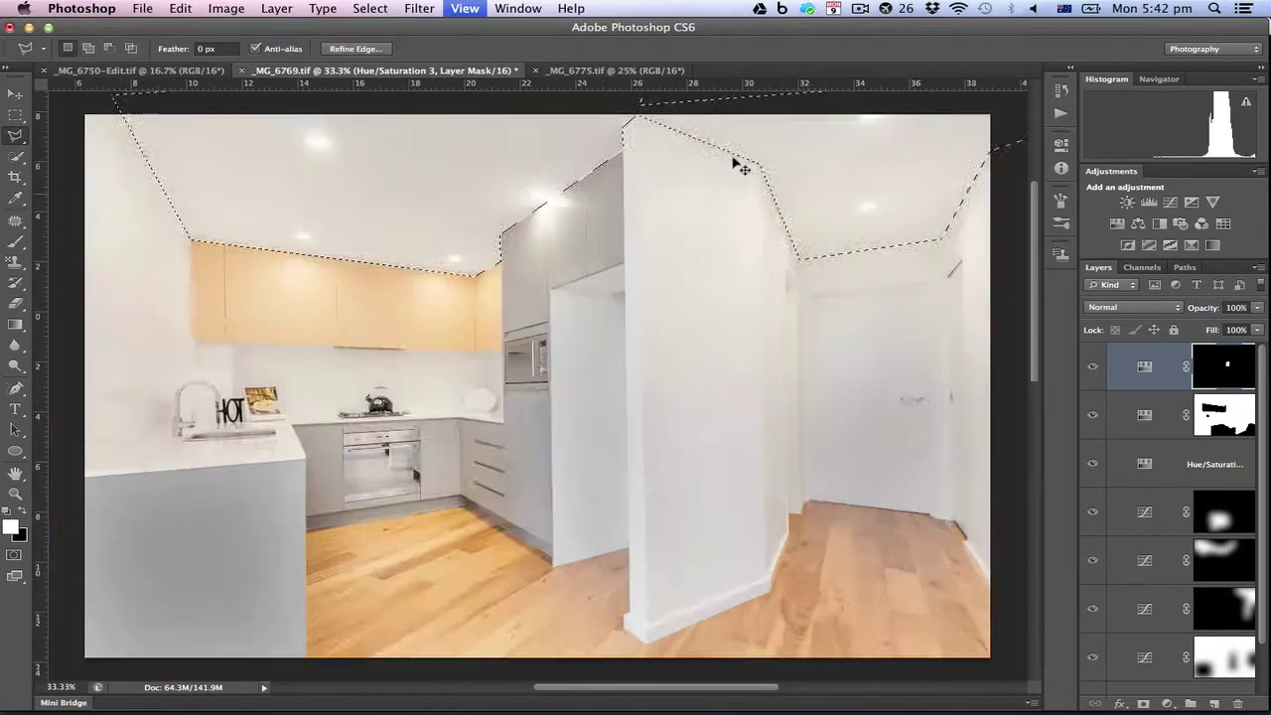
{"action": "left_click", "coordinate": [1149, 202]}
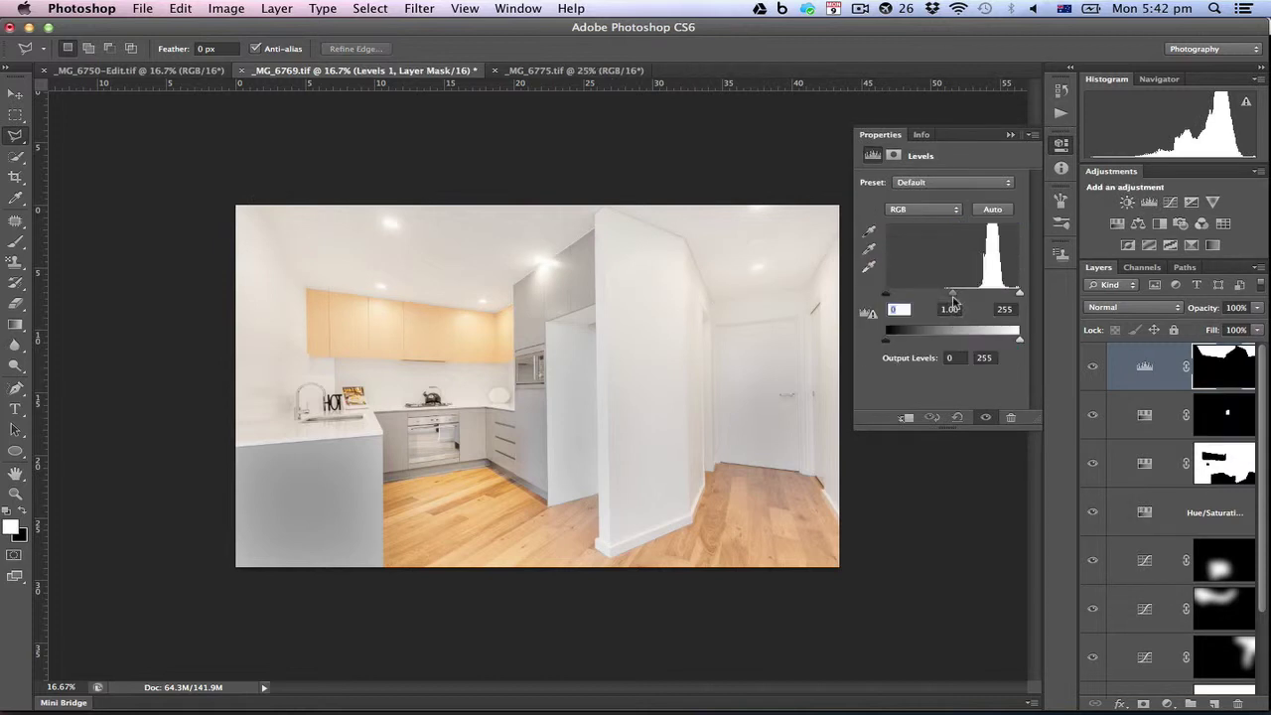
{"action": "left_click_drag", "start_coordinate": [953, 300], "coordinate": [937, 299]}
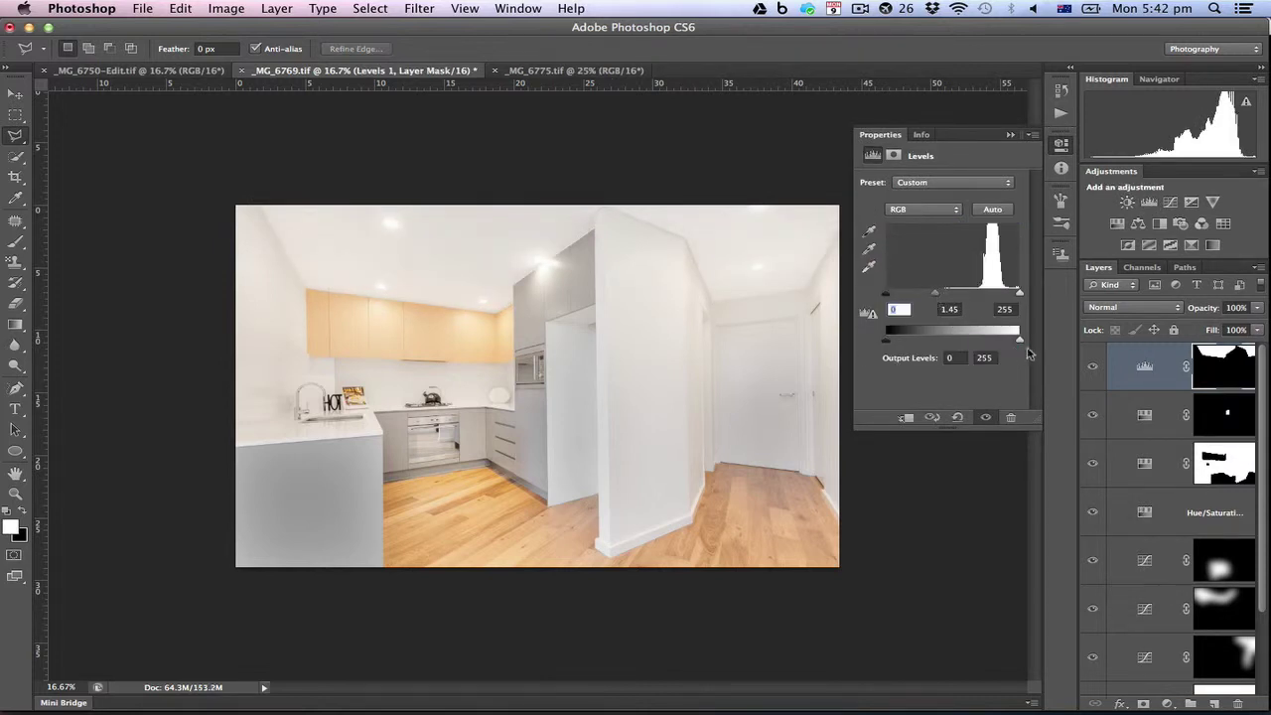
Load the Levels layer mask as a selection and desaturate the ceilings with a Hue/Saturation layer at saturation -33
{"action": "right_click", "coordinate": [1217, 365]}
{"action": "left_click", "coordinate": [1117, 436]}
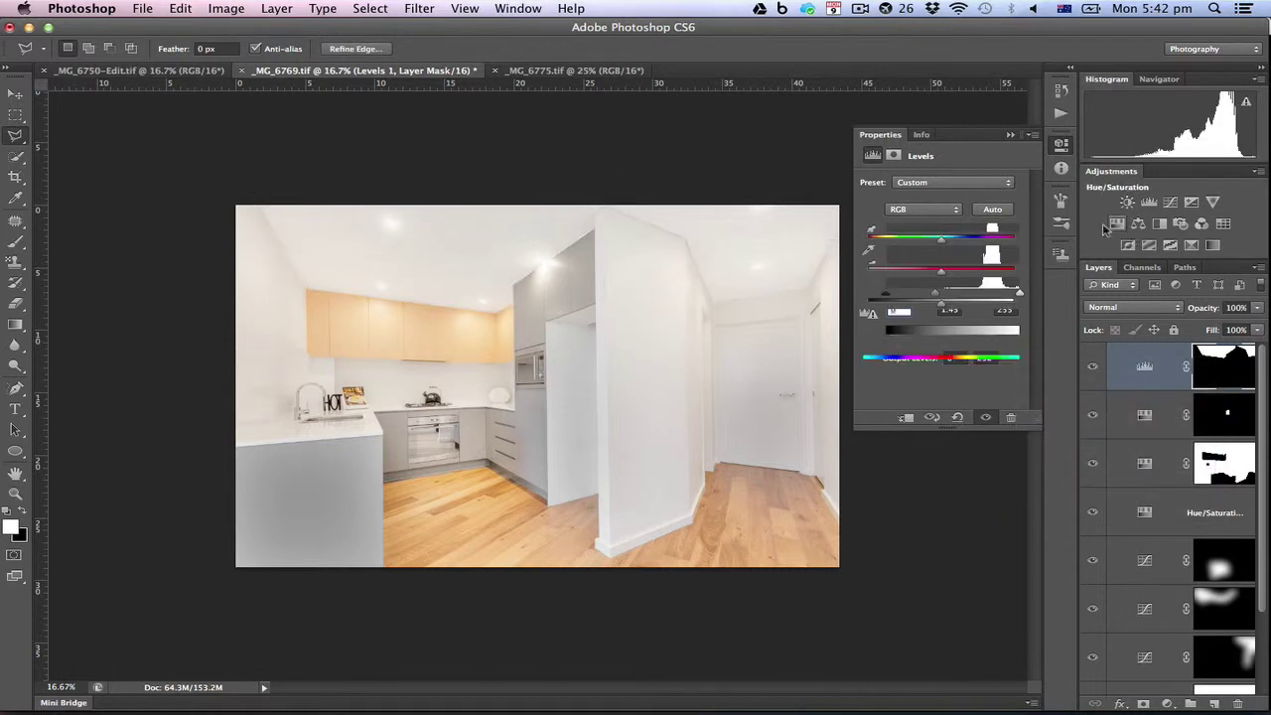
{"action": "left_click", "coordinate": [1115, 224]}
{"action": "left_click_drag", "start_coordinate": [940, 269], "coordinate": [919, 275]}
Flatten the kitchen photo with all its adjustment layers into a single background layer
{"action": "scroll", "coordinate": [1120, 408], "scroll_direction": "down", "scroll_amount": 3}
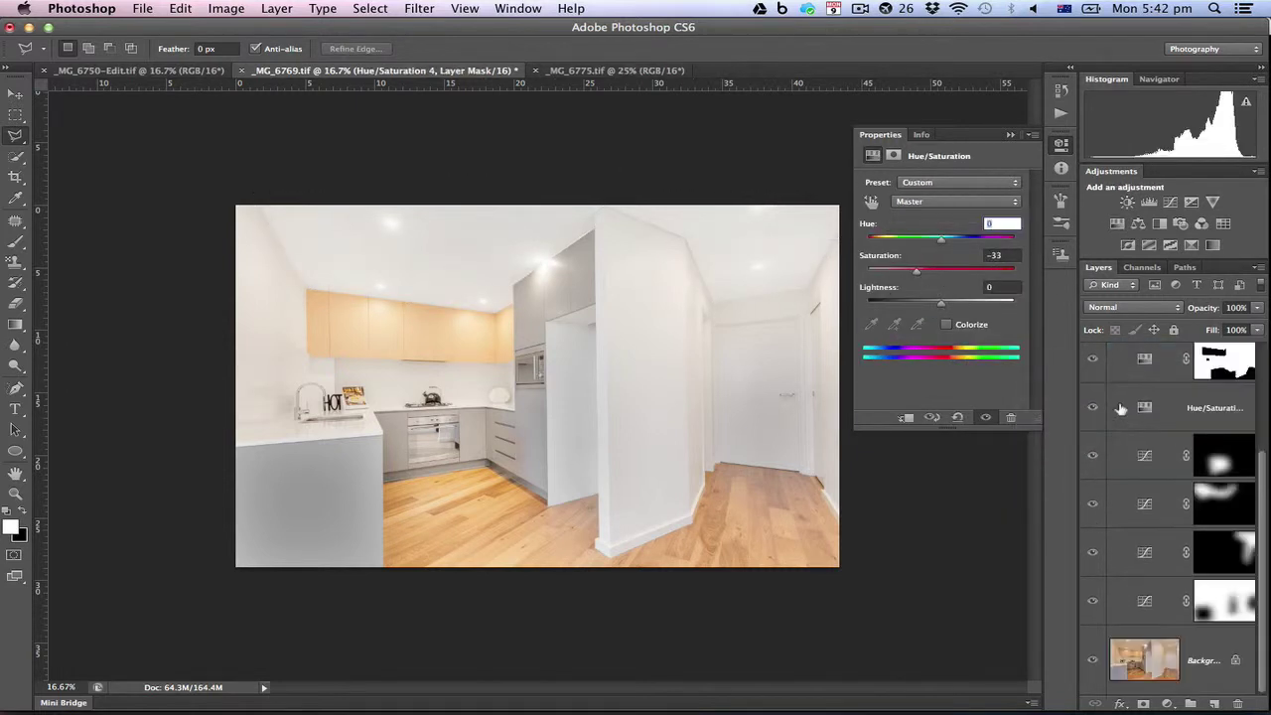
{"action": "right_click", "coordinate": [1213, 650]}
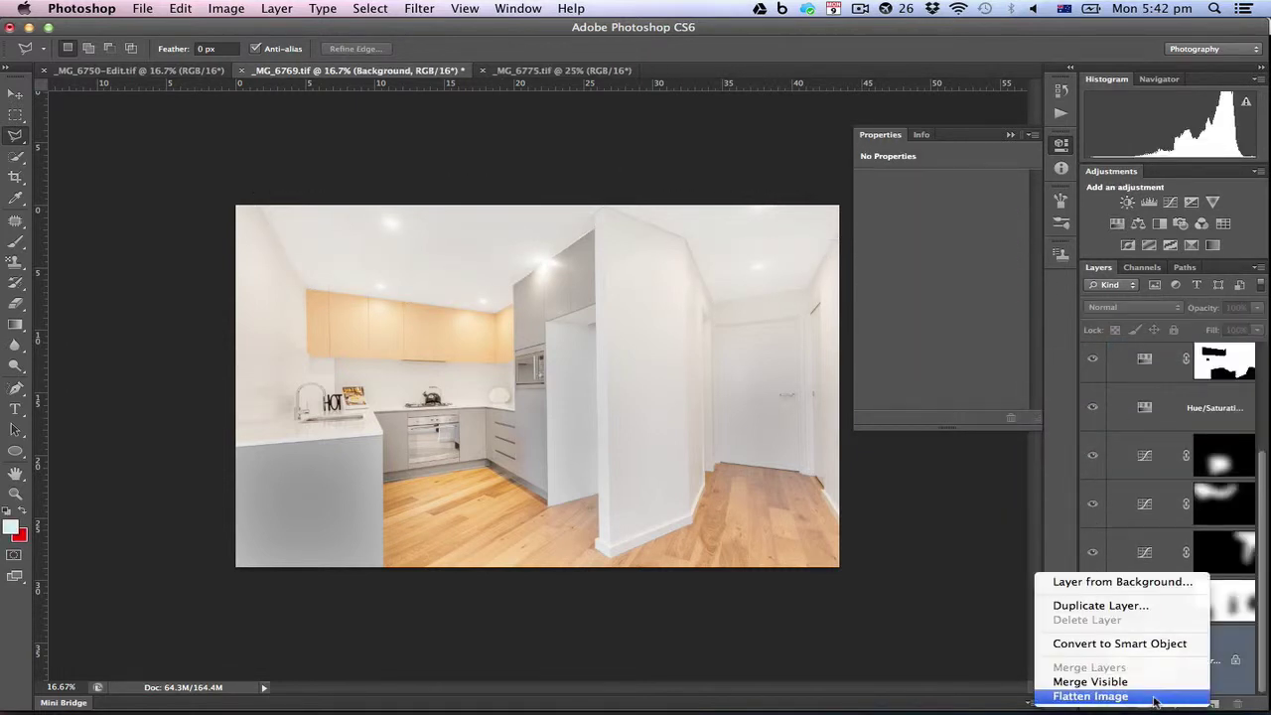
{"action": "left_click", "coordinate": [1092, 690]}
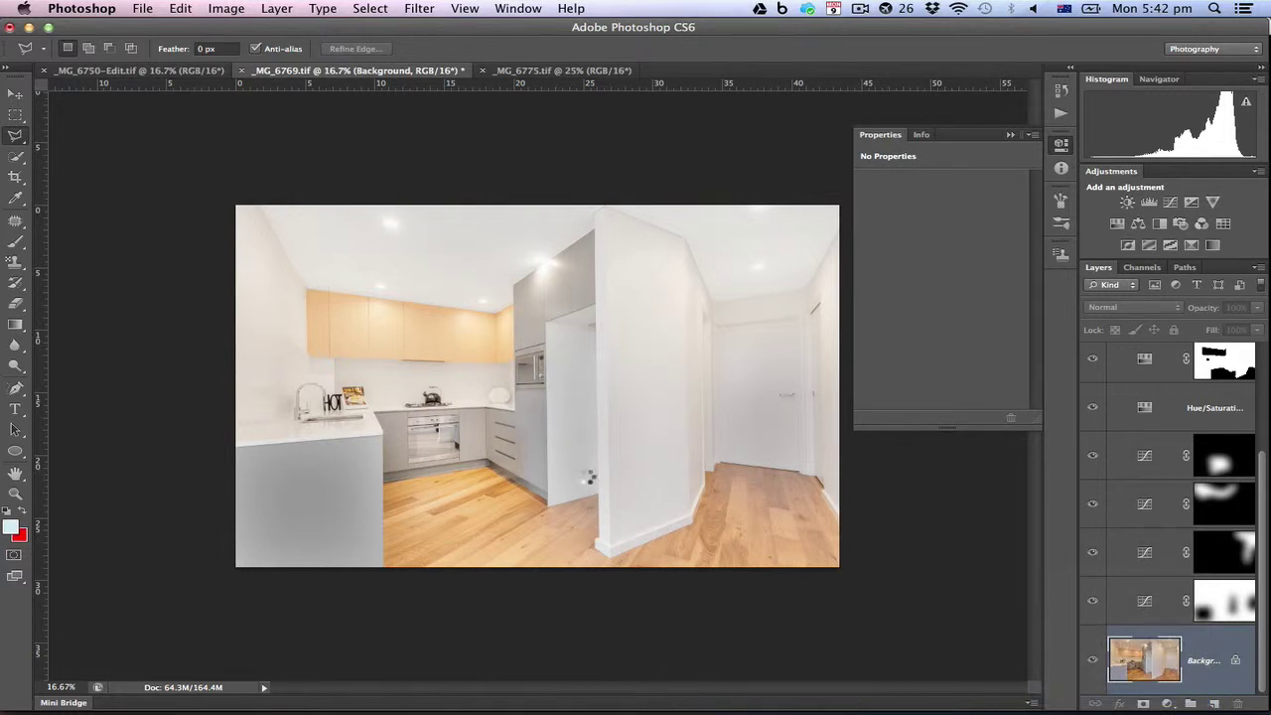
Select the kitchen floor area loosely with the freehand Lasso at a 200 px feather
{"action": "key", "text": "shift+l"}
{"action": "key", "text": "shift+l"}
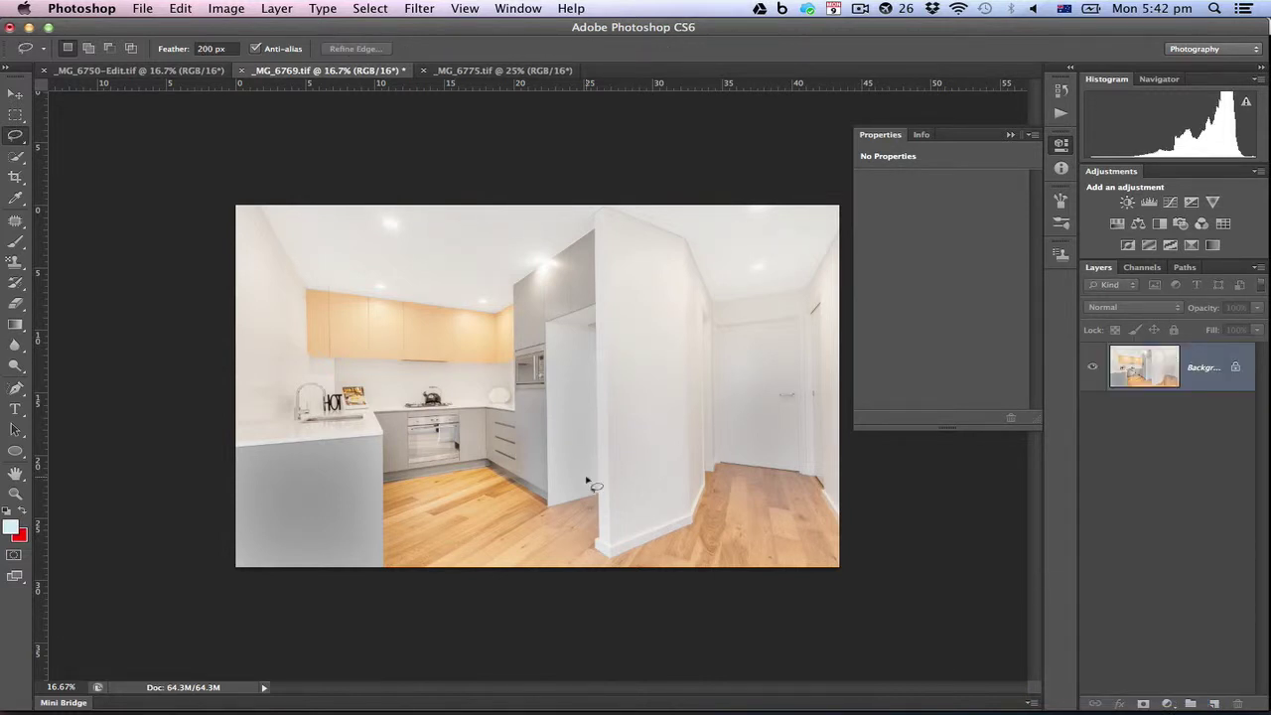
{"action": "left_click_drag", "start_coordinate": [502, 532], "coordinate": [545, 502]}
{"action": "mouse_move", "coordinate": [383, 421]}
{"action": "left_mouse_down"}
{"action": "mouse_move", "coordinate": [385, 576]}
{"action": "mouse_move", "coordinate": [442, 592]}
{"action": "left_mouse_up"}
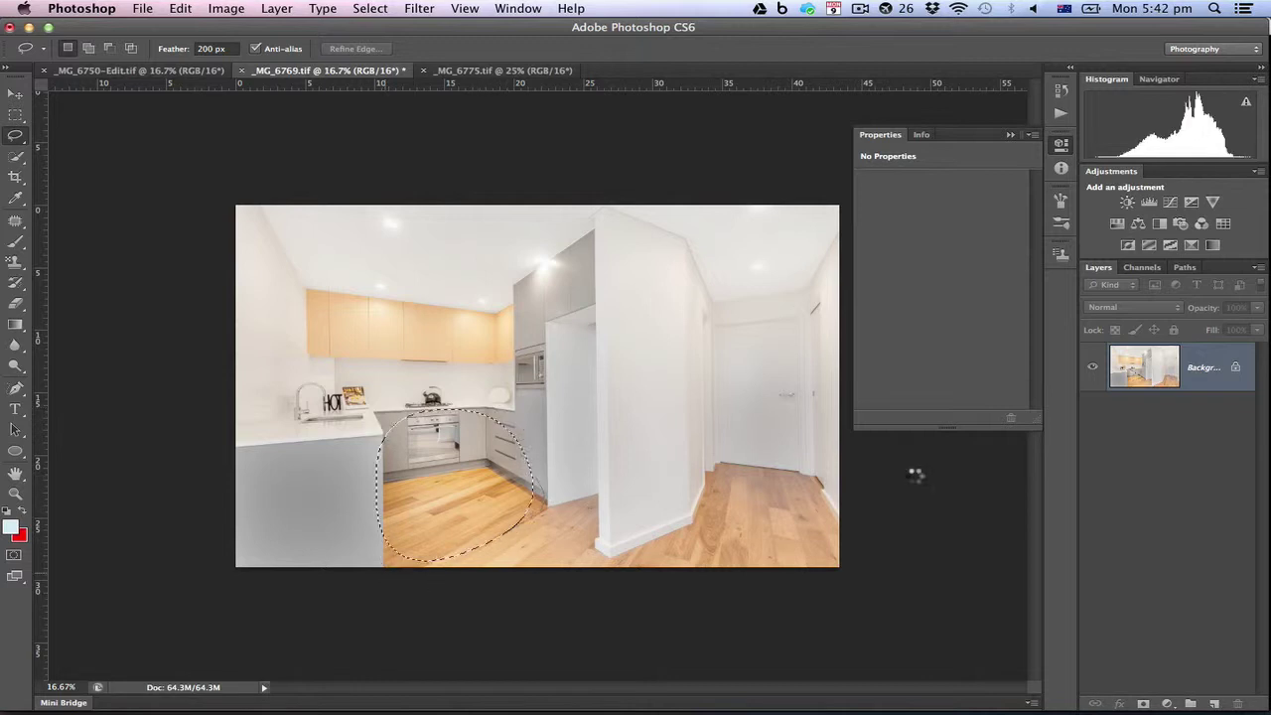
Add a Hue/Saturation layer, sample the wooden floor with the targeted adjustment tool and set the Yellows saturation to -39
{"action": "left_click", "coordinate": [1116, 224]}
{"action": "left_click", "coordinate": [871, 201]}
{"action": "left_click", "coordinate": [456, 517]}
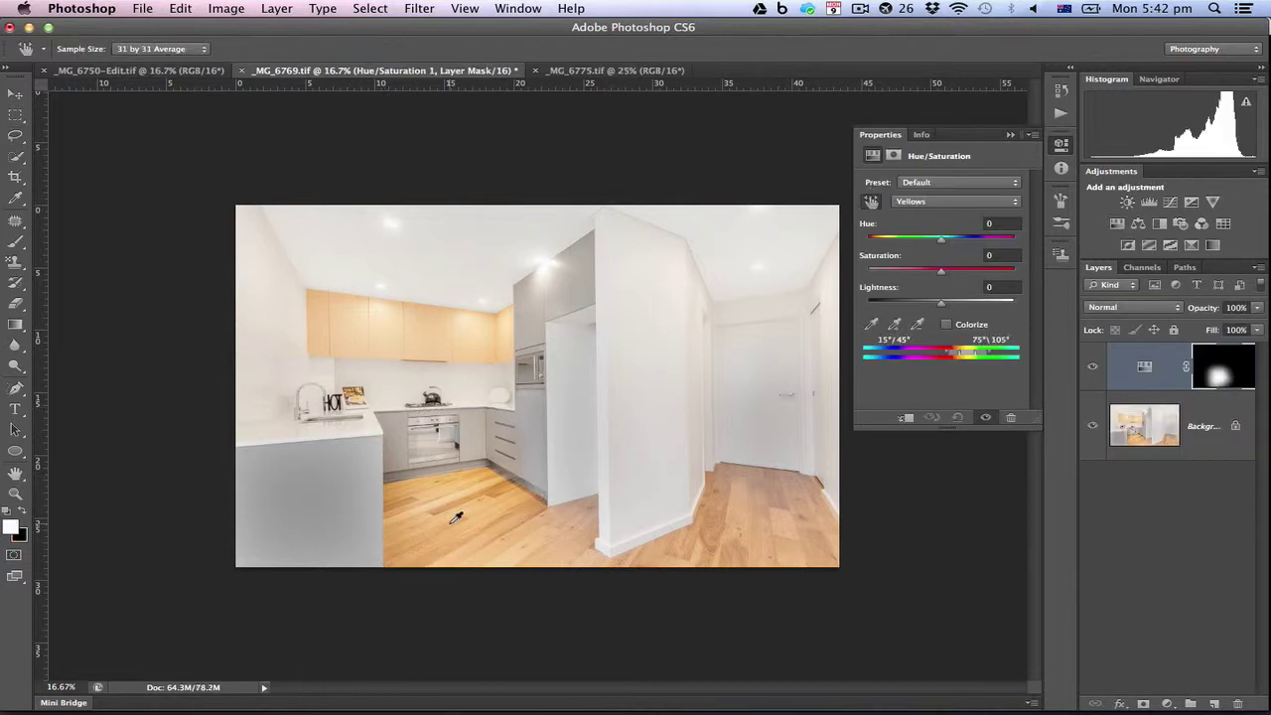
{"action": "left_click", "coordinate": [908, 270]}
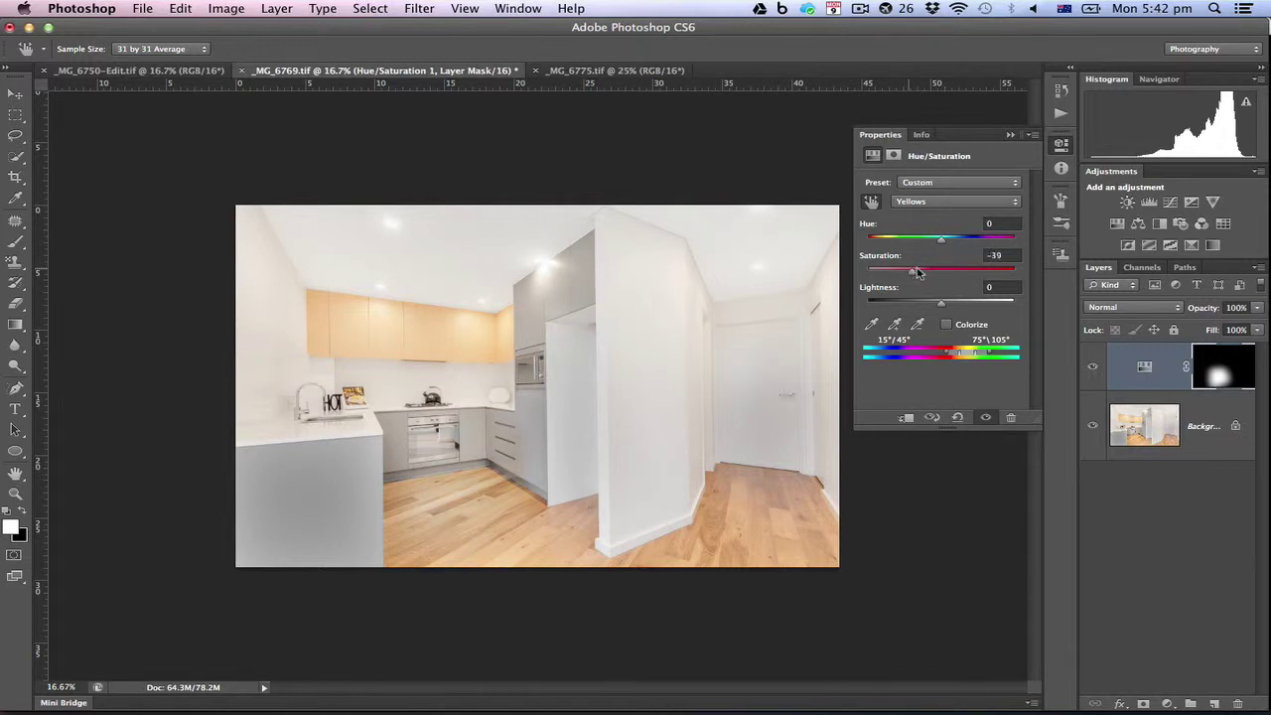
Flatten the kitchen image and run the UnsharpMask+++ action on it
{"action": "right_click", "coordinate": [1240, 429]}
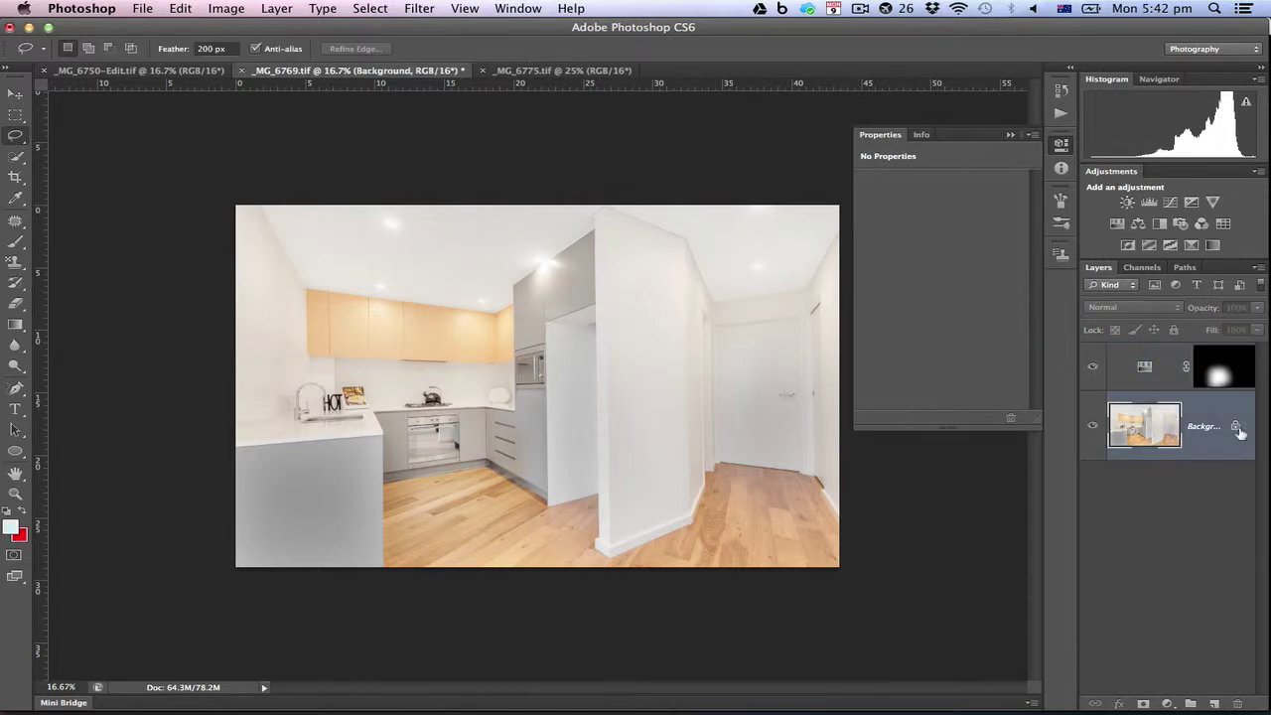
{"action": "left_click", "coordinate": [1186, 574]}
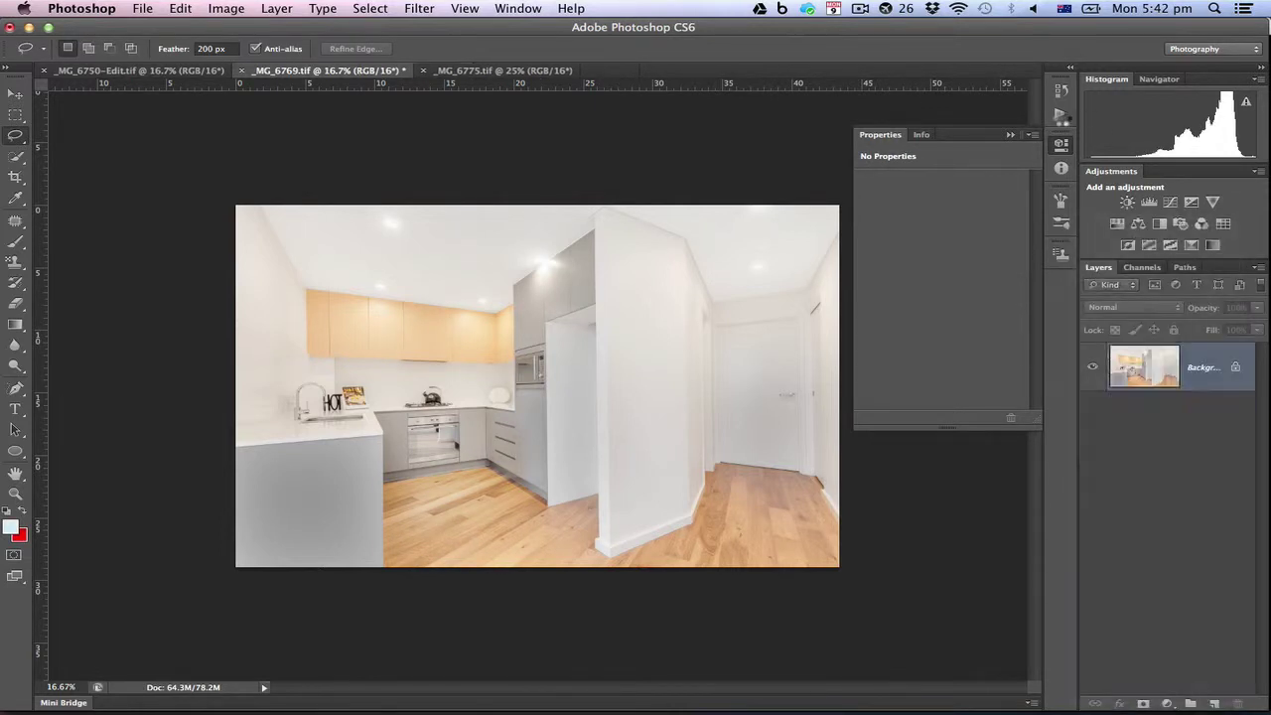
{"action": "left_click", "coordinate": [1060, 112]}
{"action": "left_click", "coordinate": [932, 257]}
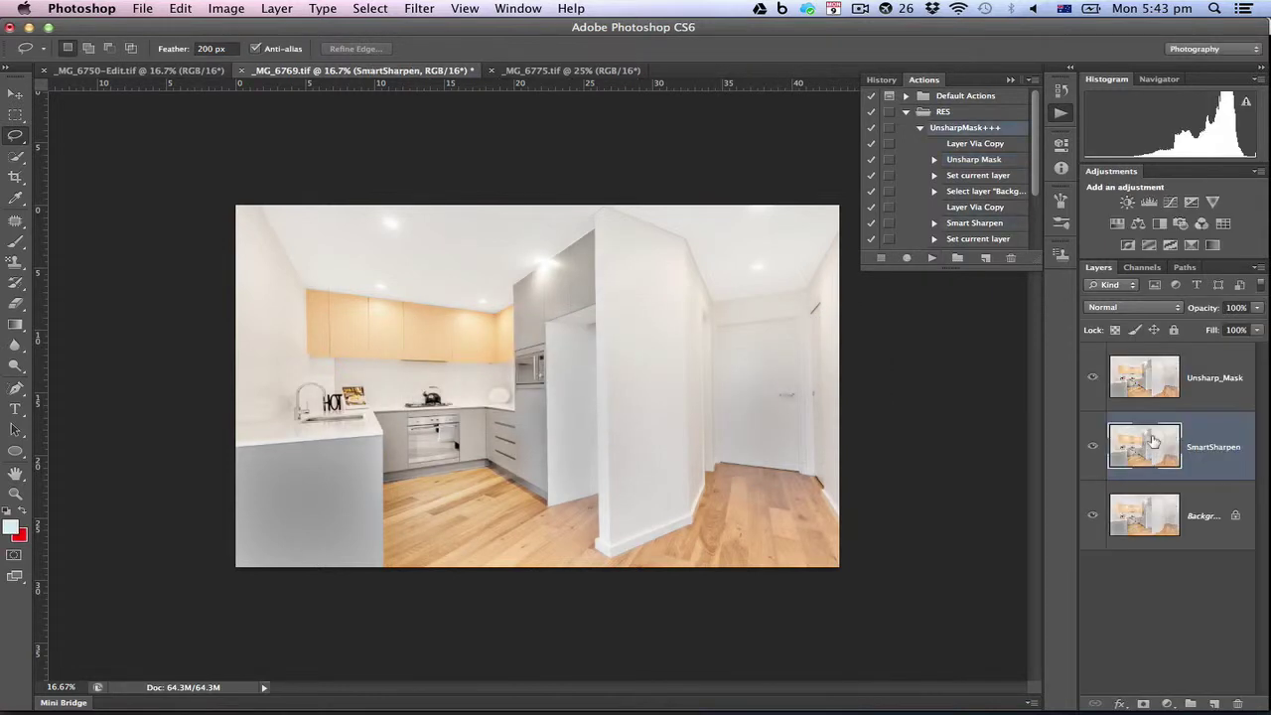
Lower the Unsharp_Mask layer's opacity to 69% and save the kitchen photo
{"action": "left_click", "coordinate": [1208, 378]}
{"action": "left_click", "coordinate": [1251, 311]}
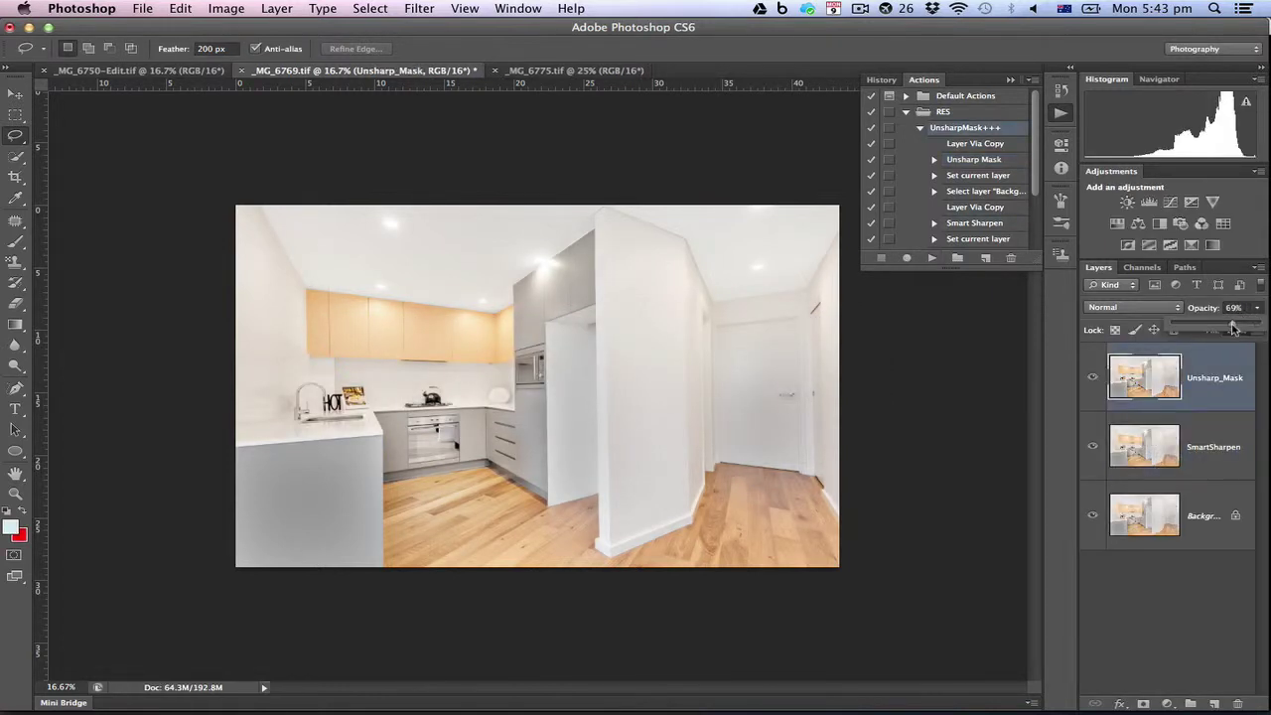
{"action": "key", "text": "super+s"}
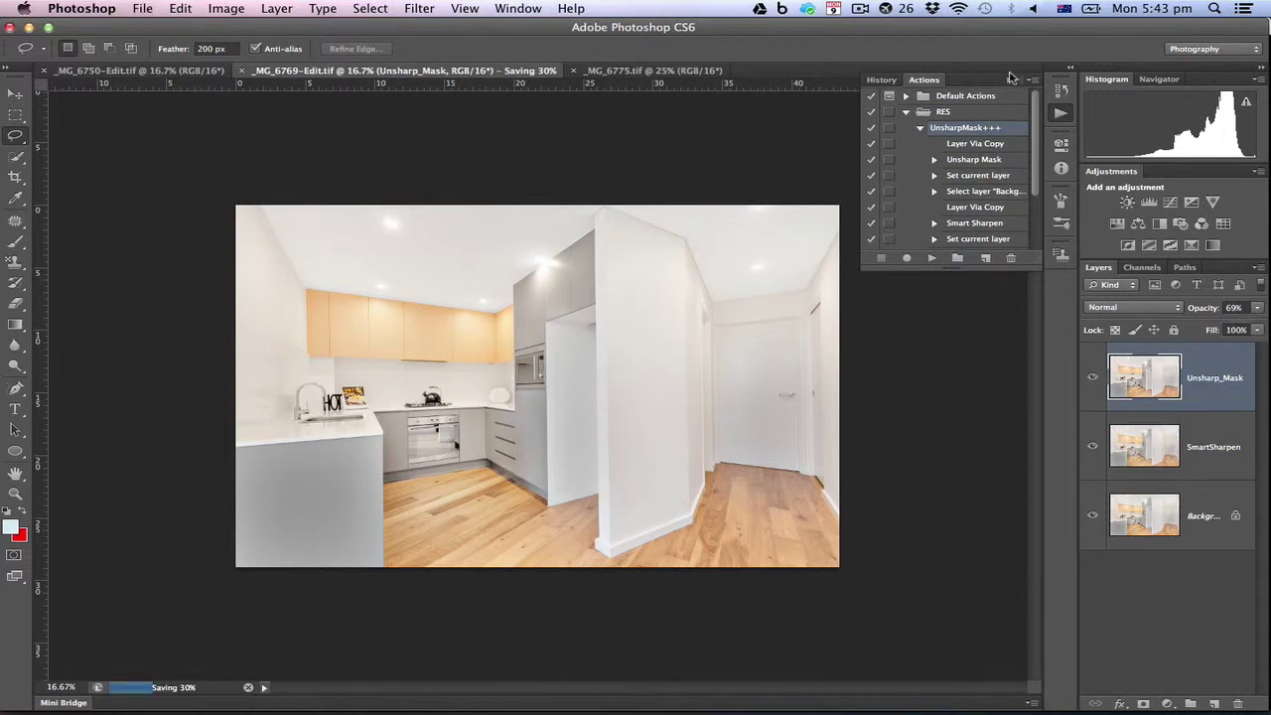
{"action": "left_click", "coordinate": [1008, 80]}
In _MG_6775.tif, select the bright bluish opening reflected at the mirror's edge with the Quick Selection tool, excluding the door frame
{"action": "left_click", "coordinate": [659, 70]}
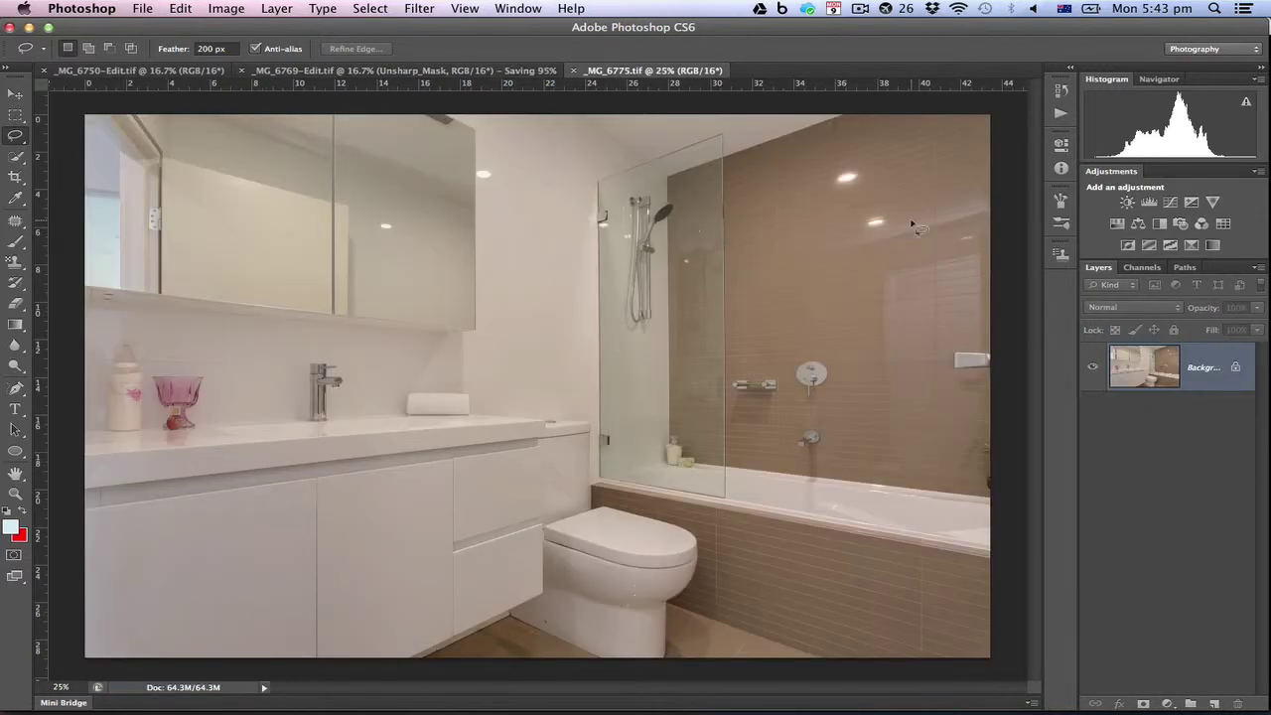
{"action": "key", "text": "w"}
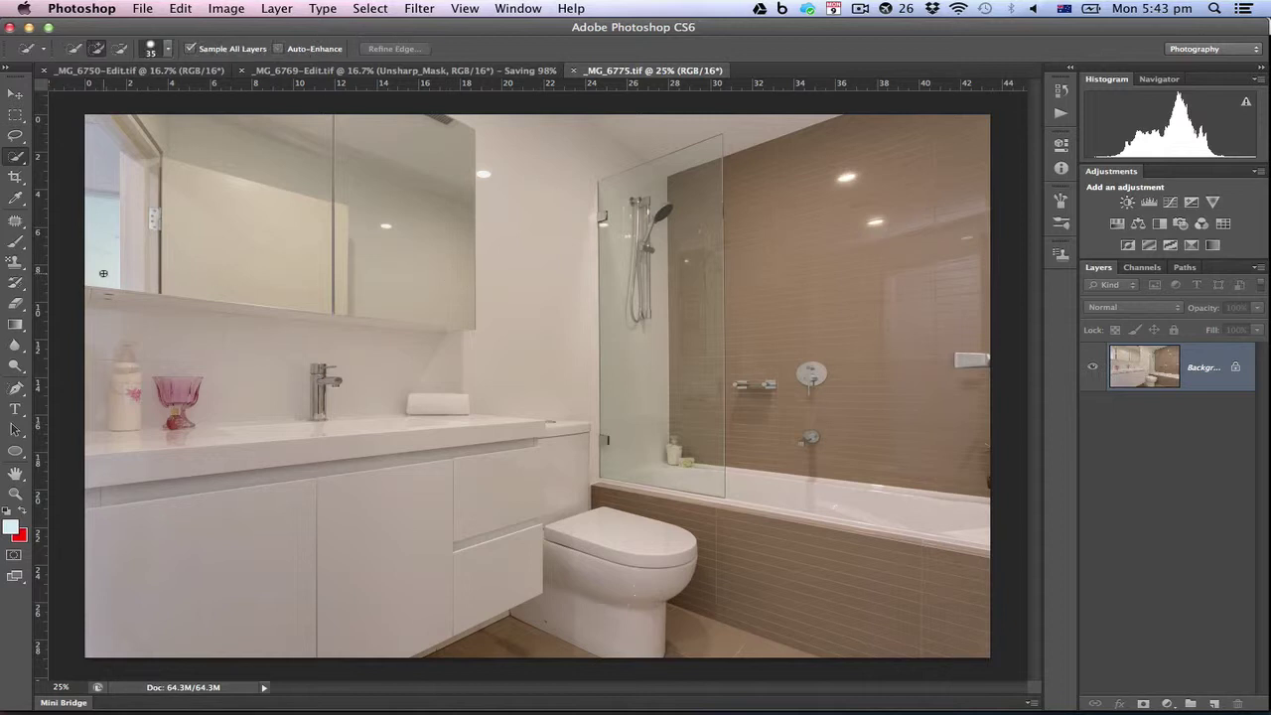
{"action": "mouse_move", "coordinate": [103, 190]}
{"action": "left_mouse_down"}
{"action": "mouse_move", "coordinate": [101, 160]}
{"action": "mouse_move", "coordinate": [151, 276]}
{"action": "left_mouse_up"}
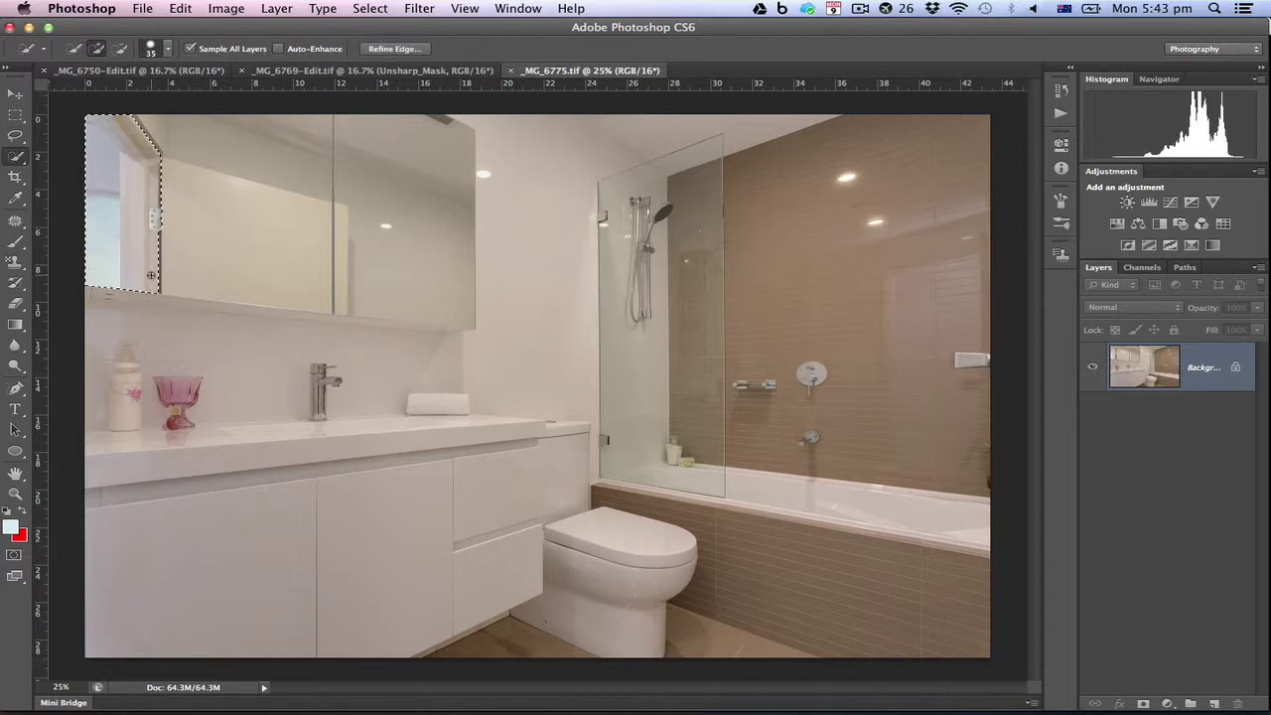
{"action": "mouse_move", "coordinate": [141, 206]}
{"action": "left_mouse_down"}
{"action": "mouse_move", "coordinate": [145, 147]}
{"action": "mouse_move", "coordinate": [98, 114]}
{"action": "left_mouse_up"}
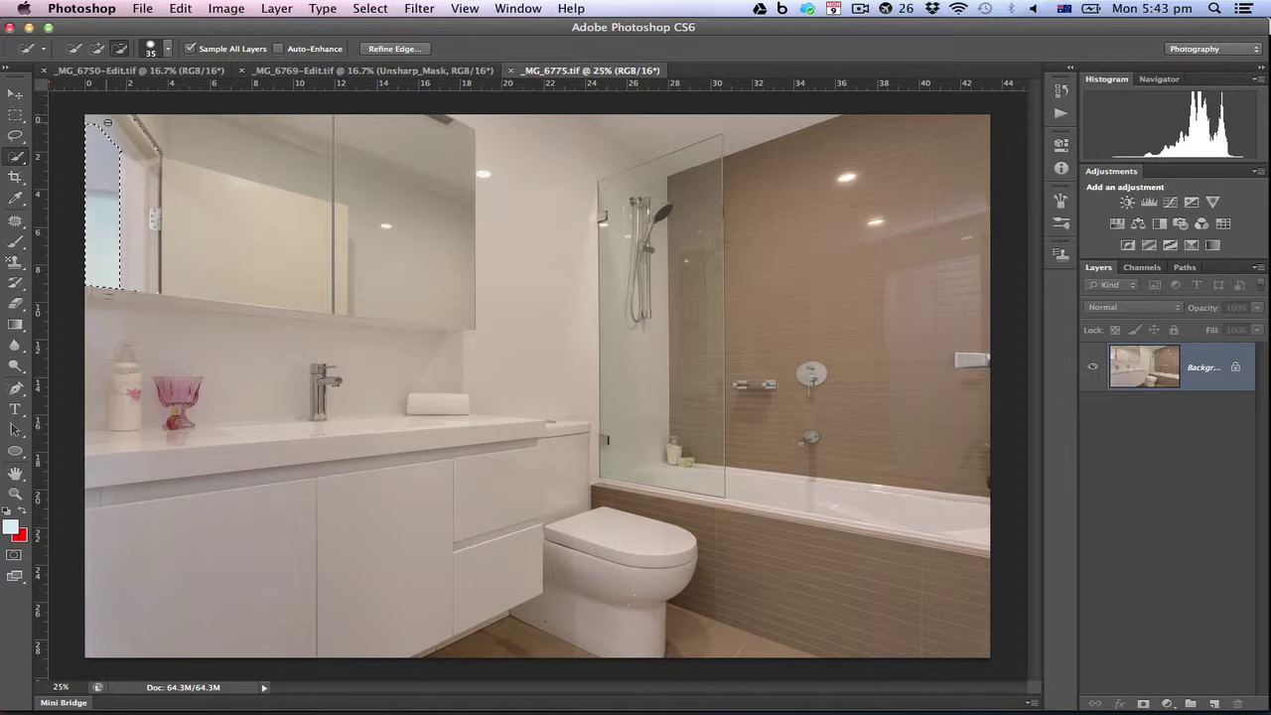
{"action": "left_click", "coordinate": [86, 119]}
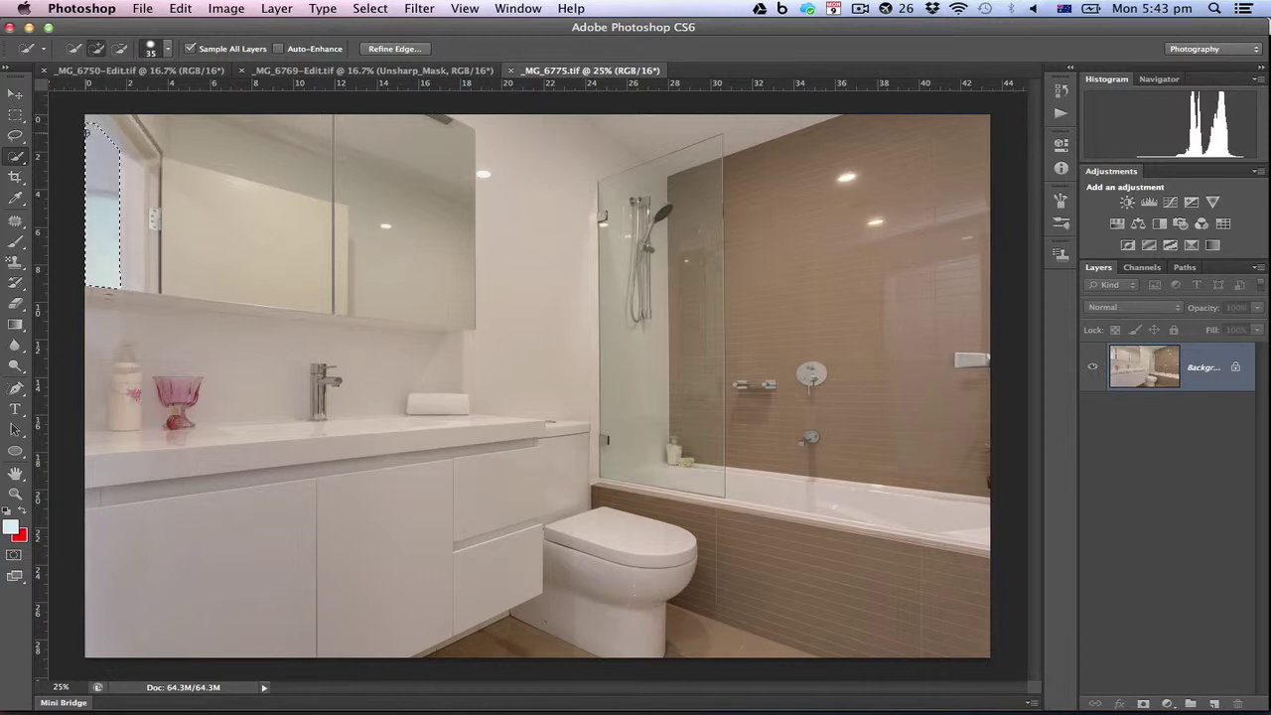
{"action": "key", "text": "alt"}
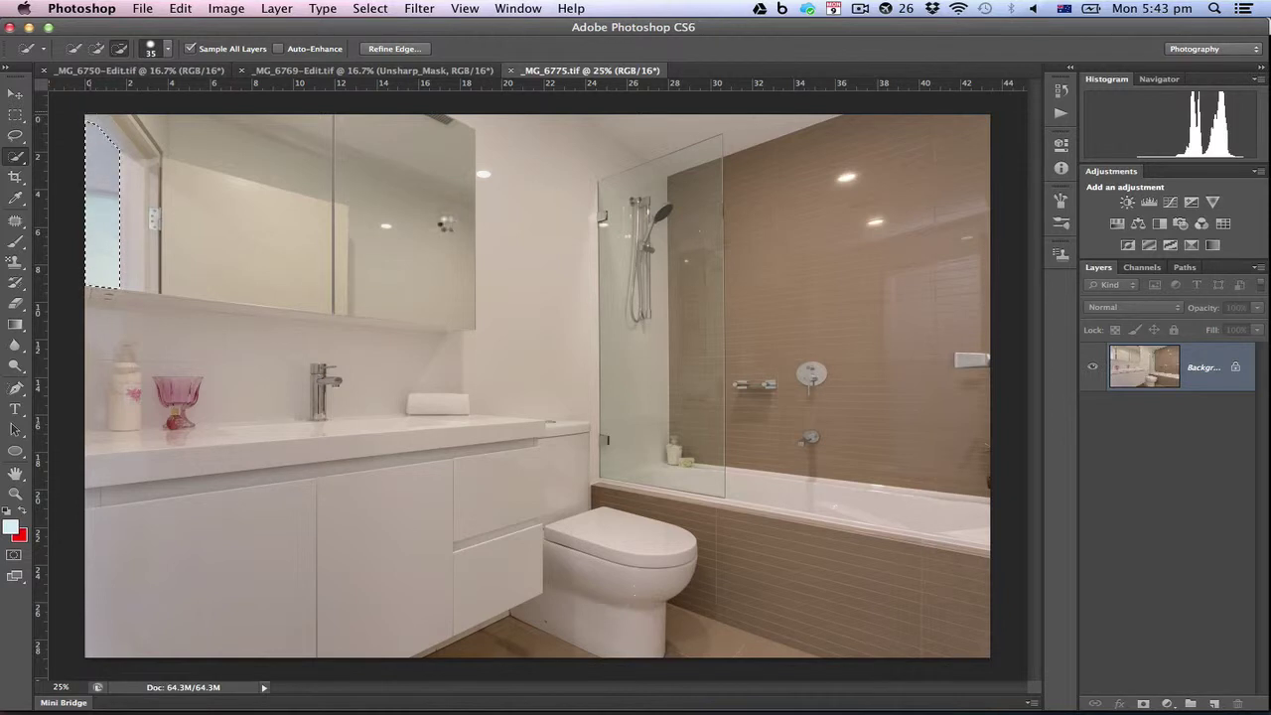
Invert the selection and brighten the rest of the bathroom with a Curves layer, raising input 88 to about output 124
{"action": "key", "text": "ctrl+shift+i"}
{"action": "left_click", "coordinate": [1170, 202]}
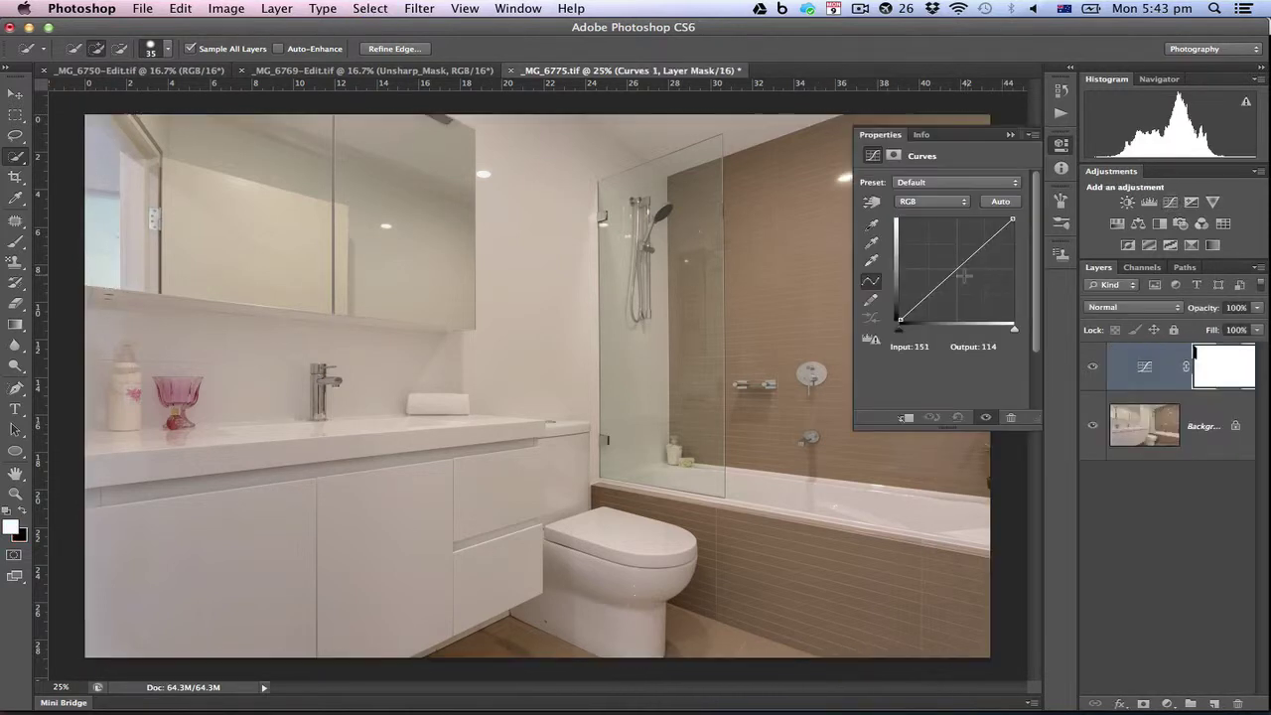
{"action": "left_click_drag", "start_coordinate": [963, 276], "coordinate": [939, 270]}
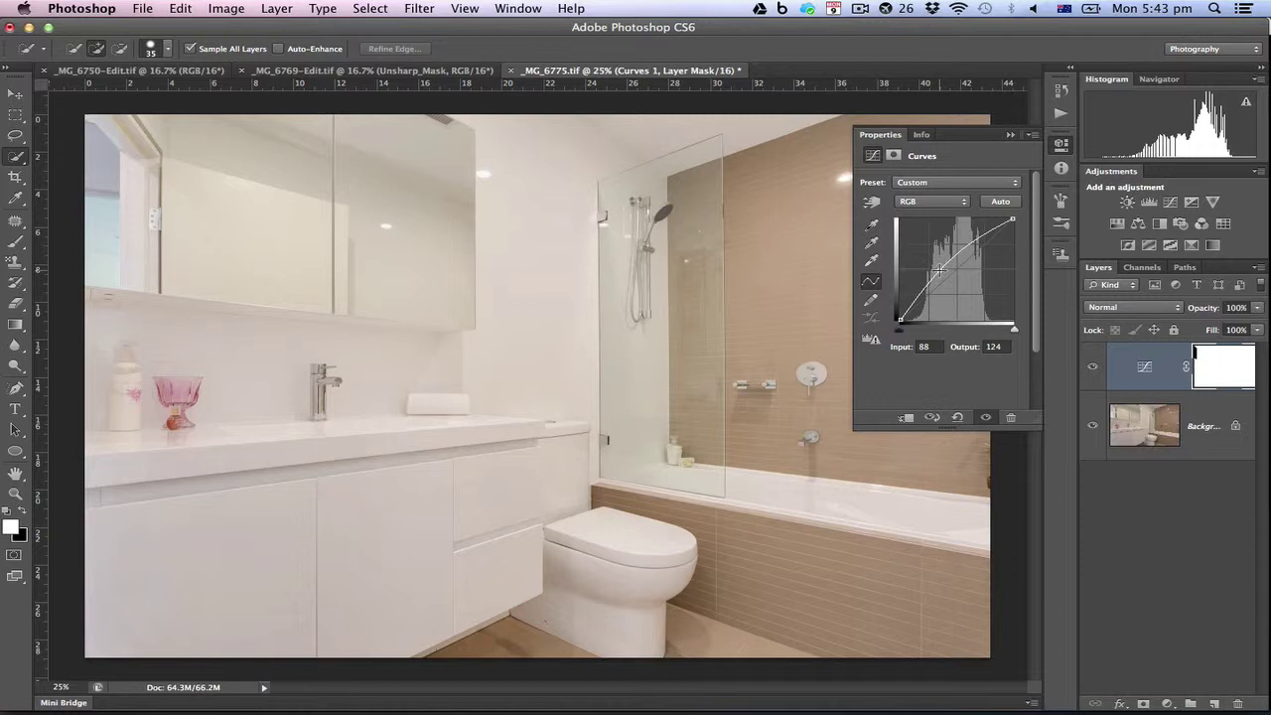
{"action": "left_click_drag", "start_coordinate": [939, 270], "coordinate": [939, 269]}
{"action": "left_click", "coordinate": [1011, 134]}
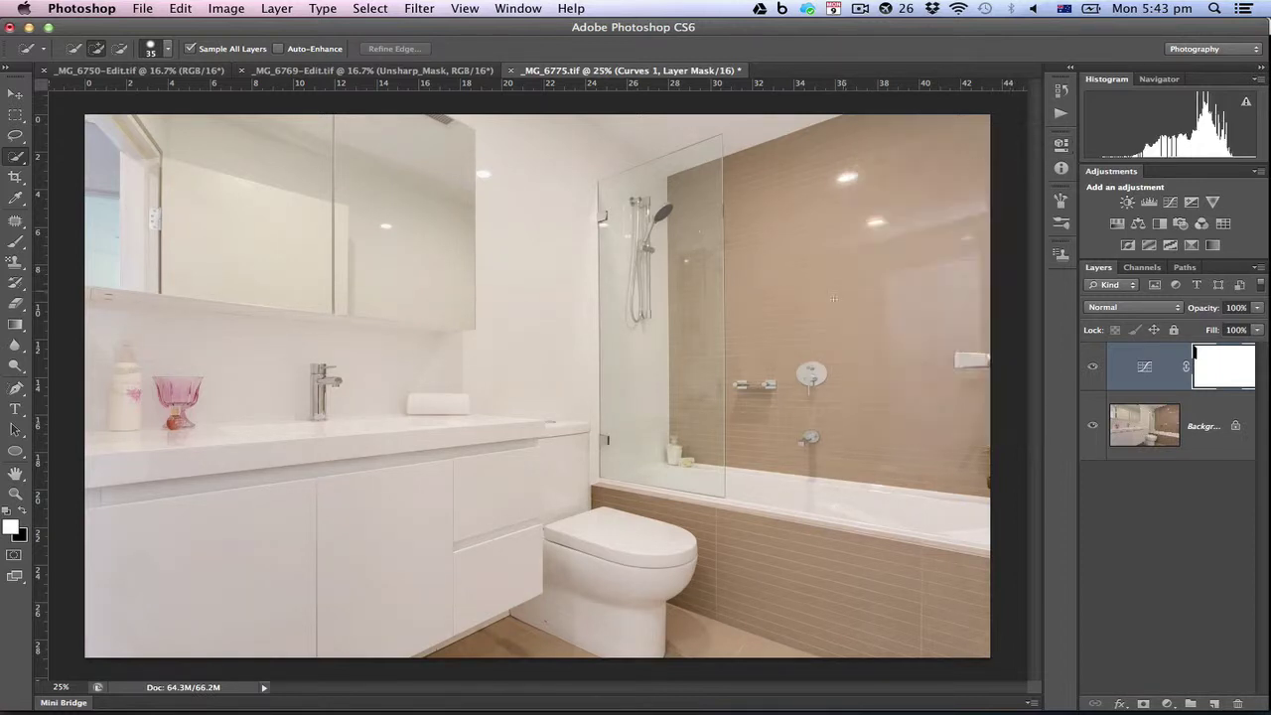
Lasso the shower and upper tiled wall, the upper mirror and a spot on the floor with a 200 px feather
{"action": "key", "text": "l"}
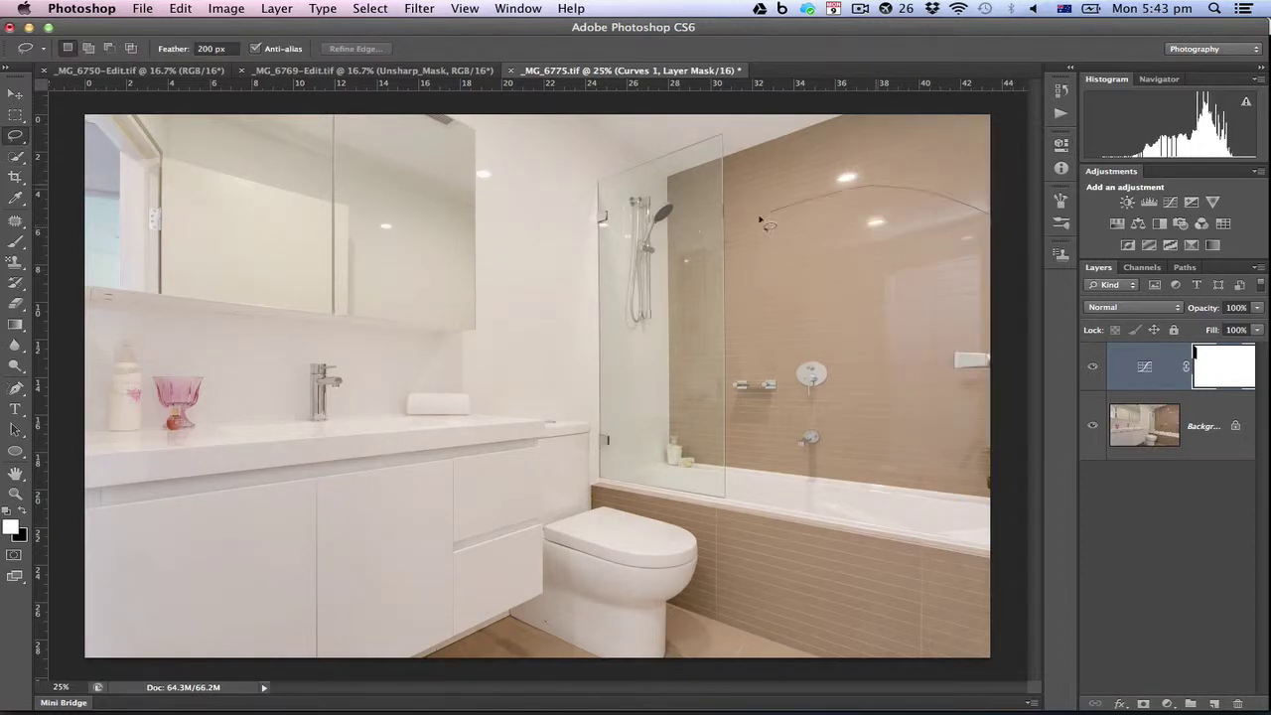
{"action": "mouse_move", "coordinate": [572, 361]}
{"action": "left_mouse_down"}
{"action": "mouse_move", "coordinate": [494, 142]}
{"action": "mouse_move", "coordinate": [611, 42]}
{"action": "mouse_move", "coordinate": [1024, 22]}
{"action": "mouse_move", "coordinate": [1171, 62]}
{"action": "left_mouse_up"}
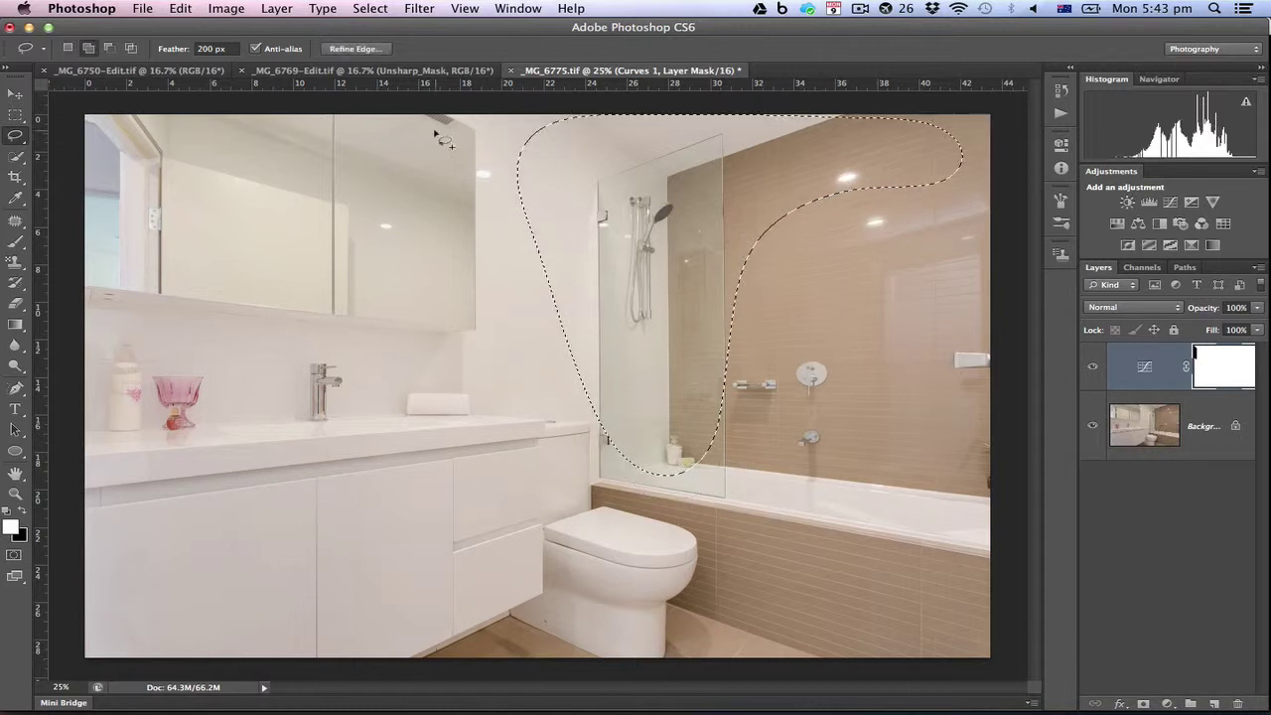
{"action": "mouse_move", "coordinate": [451, 118]}
{"action": "left_mouse_down"}
{"action": "mouse_move", "coordinate": [504, 137]}
{"action": "mouse_move", "coordinate": [481, 268]}
{"action": "mouse_move", "coordinate": [466, 315]}
{"action": "mouse_move", "coordinate": [389, 328]}
{"action": "left_mouse_up"}
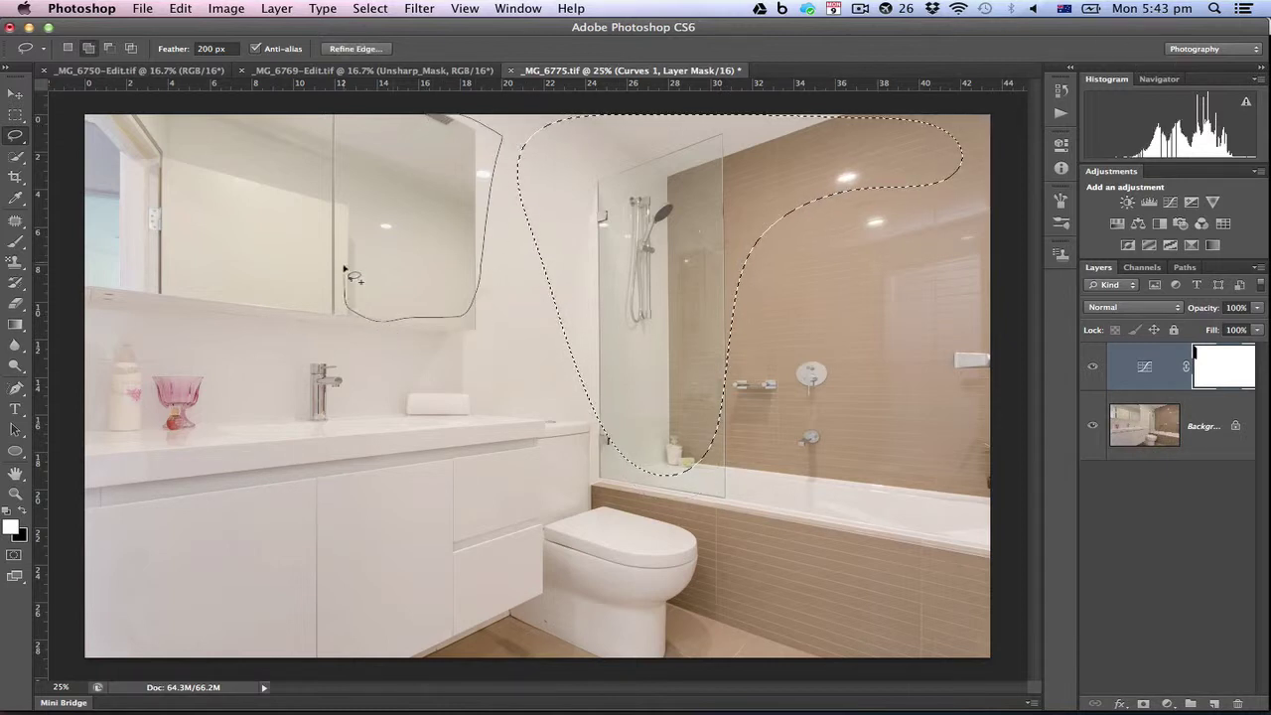
{"action": "mouse_move", "coordinate": [257, 197]}
{"action": "left_mouse_down"}
{"action": "mouse_move", "coordinate": [128, 6]}
{"action": "mouse_move", "coordinate": [174, 54]}
{"action": "left_mouse_up"}
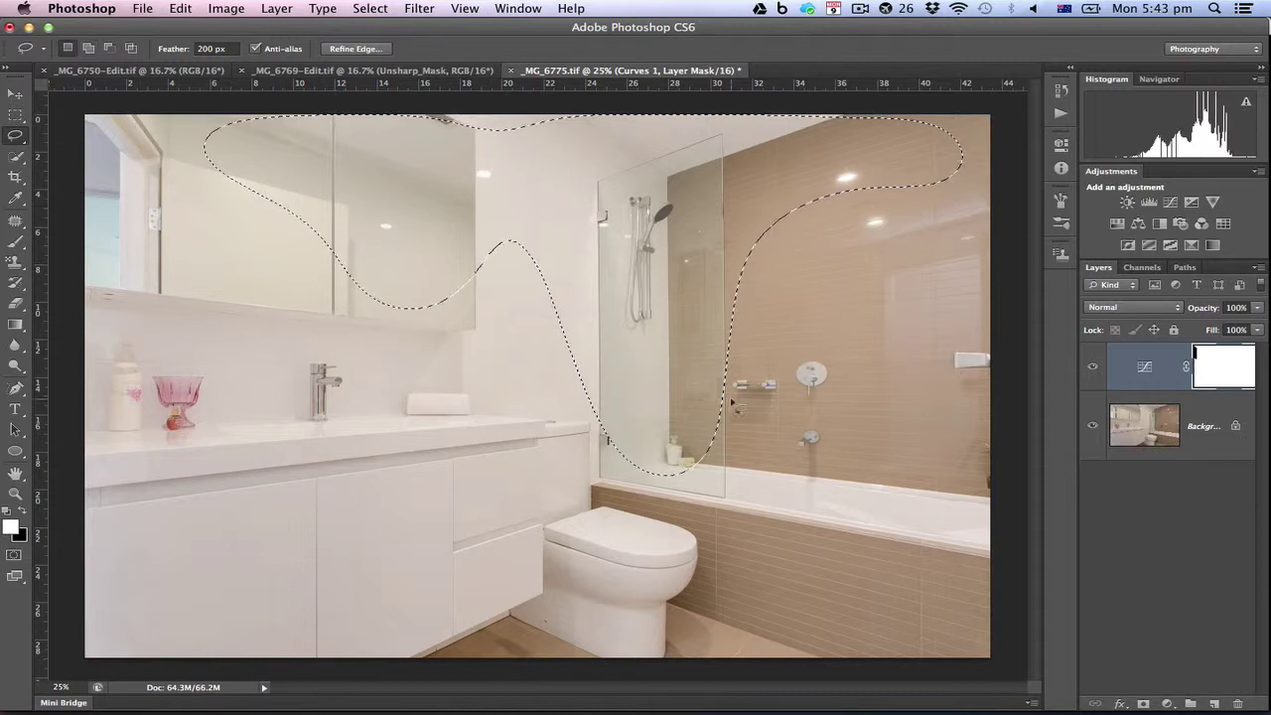
{"action": "mouse_move", "coordinate": [618, 465]}
{"action": "left_mouse_down"}
{"action": "mouse_move", "coordinate": [705, 575]}
{"action": "mouse_move", "coordinate": [713, 600]}
{"action": "mouse_move", "coordinate": [684, 653]}
{"action": "mouse_move", "coordinate": [659, 613]}
{"action": "mouse_move", "coordinate": [681, 546]}
{"action": "mouse_move", "coordinate": [596, 511]}
{"action": "left_mouse_up"}
{"action": "mouse_move", "coordinate": [540, 545]}
{"action": "left_mouse_down"}
{"action": "mouse_move", "coordinate": [590, 601]}
{"action": "mouse_move", "coordinate": [585, 663]}
{"action": "mouse_move", "coordinate": [441, 671]}
{"action": "mouse_move", "coordinate": [514, 596]}
{"action": "left_mouse_up"}
Brighten the selected areas with a Curves layer, raising input 62 to about output 94
{"action": "left_click", "coordinate": [1138, 225]}
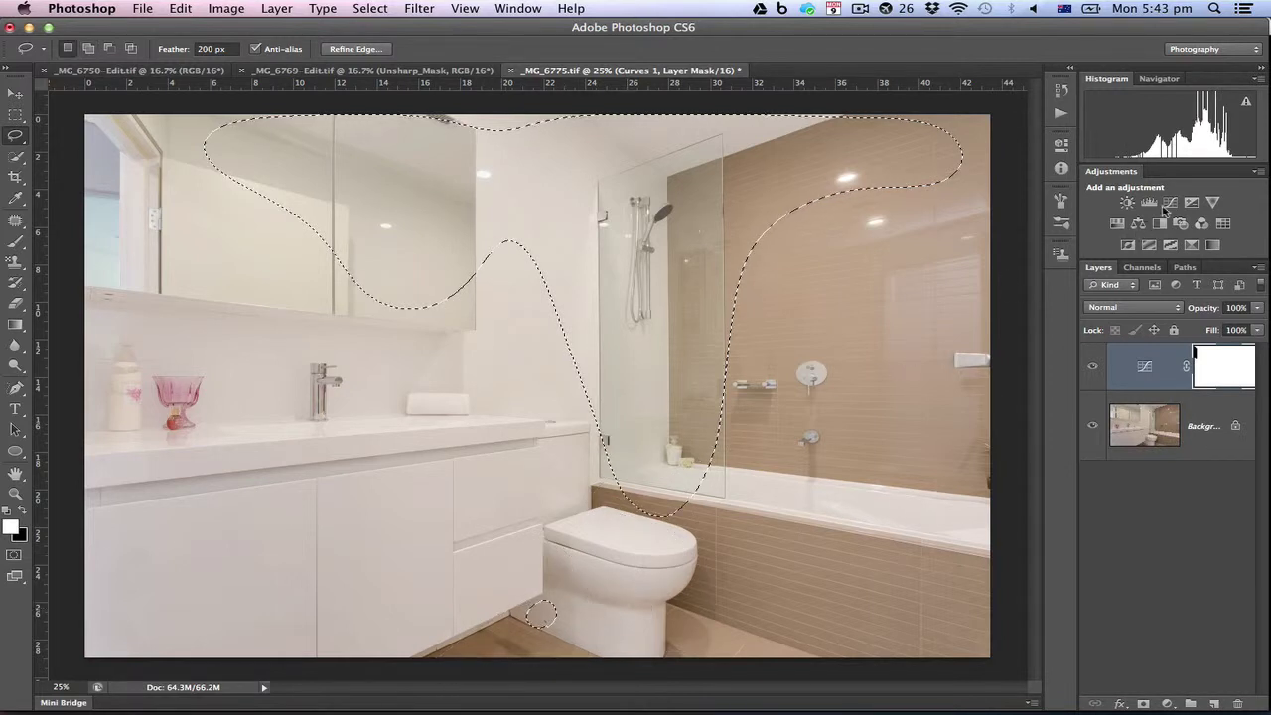
{"action": "left_click", "coordinate": [927, 283]}
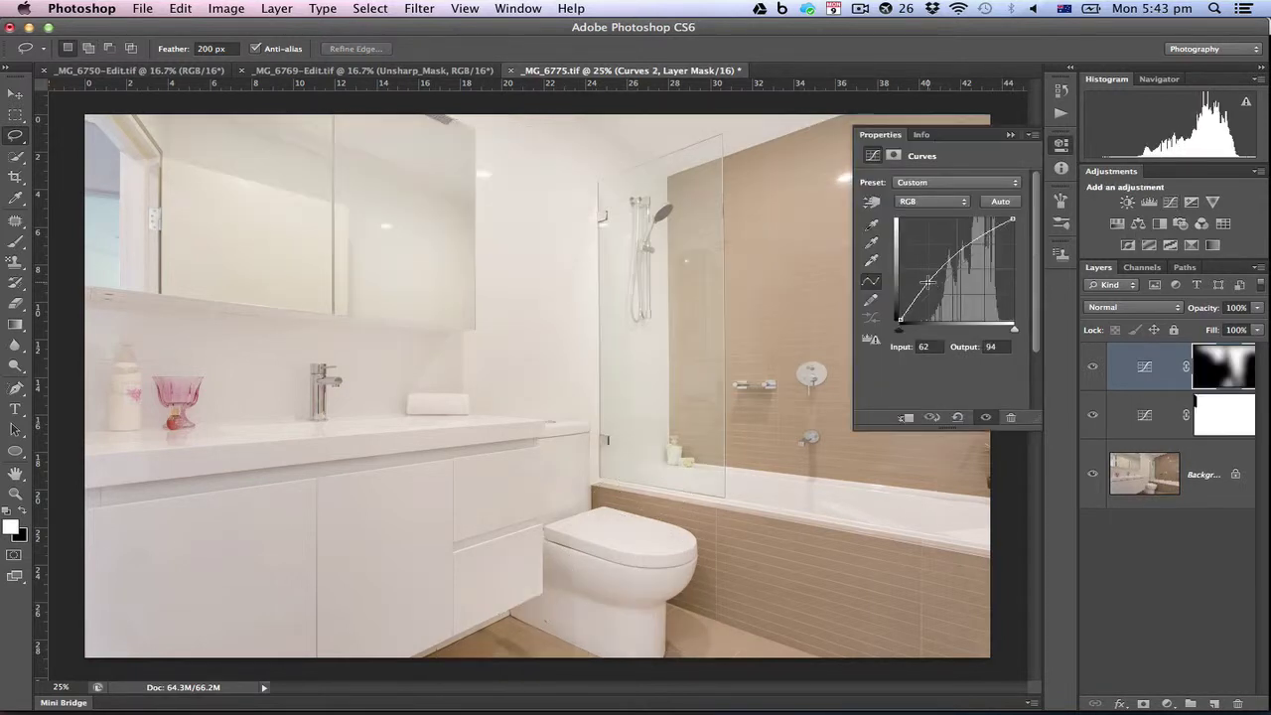
{"action": "left_click_drag", "start_coordinate": [926, 283], "coordinate": [927, 285]}
{"action": "left_click", "coordinate": [1010, 135]}
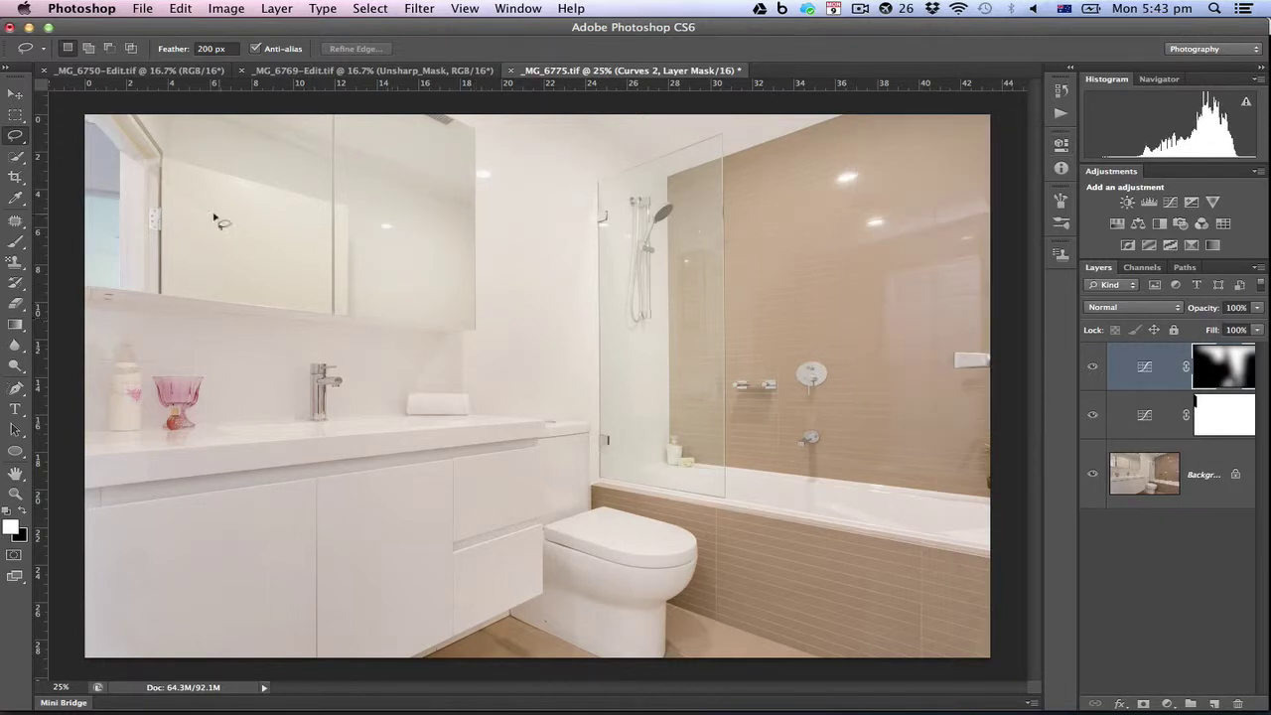
Lasso the vanity and lower mirror area and brighten it with another Curves layer, raising input 98 to output 116
{"action": "mouse_move", "coordinate": [204, 209]}
{"action": "left_mouse_down"}
{"action": "mouse_move", "coordinate": [370, 314]}
{"action": "mouse_move", "coordinate": [429, 581]}
{"action": "mouse_move", "coordinate": [88, 566]}
{"action": "mouse_move", "coordinate": [165, 309]}
{"action": "mouse_move", "coordinate": [168, 238]}
{"action": "left_mouse_up"}
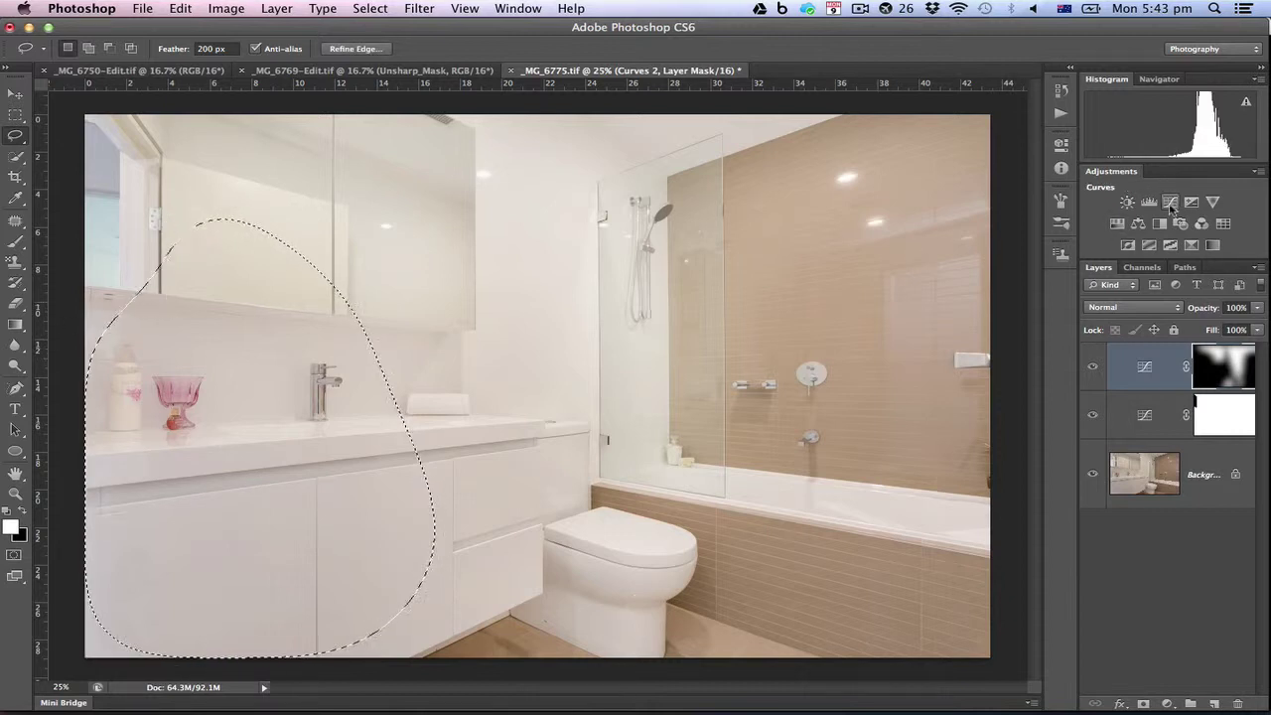
{"action": "left_click", "coordinate": [1170, 202]}
{"action": "left_click_drag", "start_coordinate": [941, 281], "coordinate": [943, 273]}
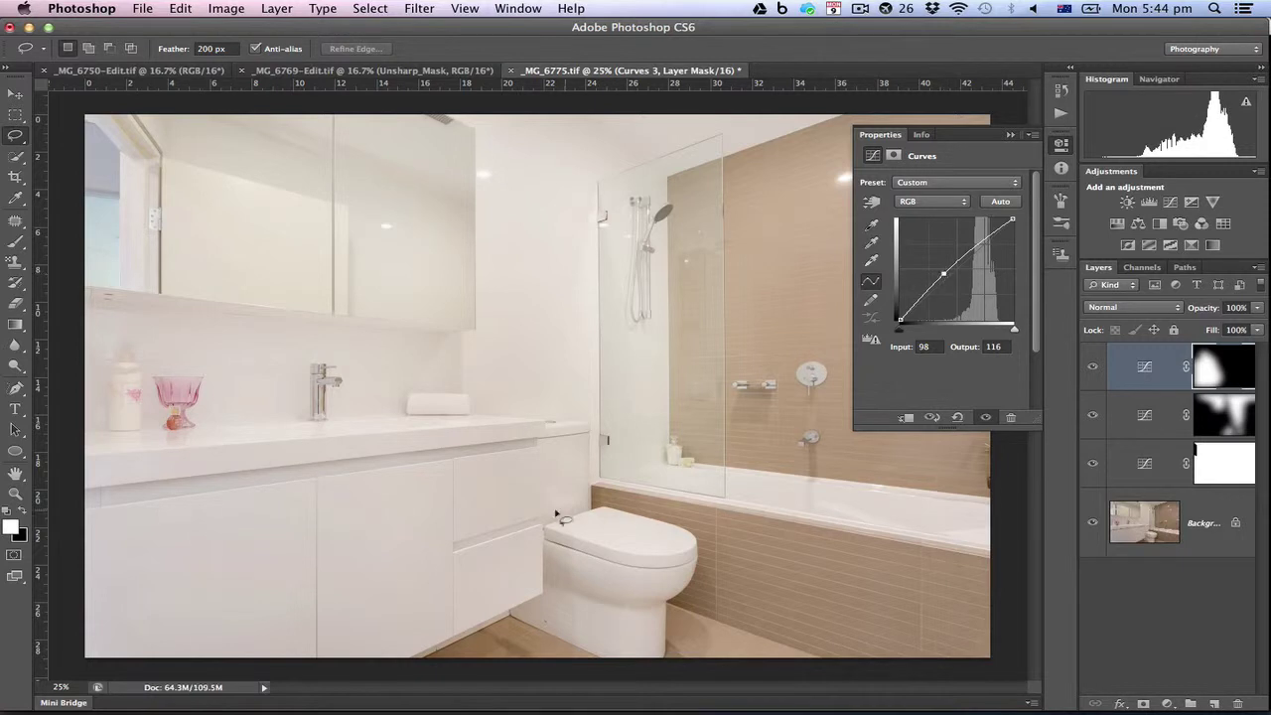
Set up the Brush tool at 700 px and 44% opacity for painting on the vanity's Curves mask
{"action": "key", "text": "b"}
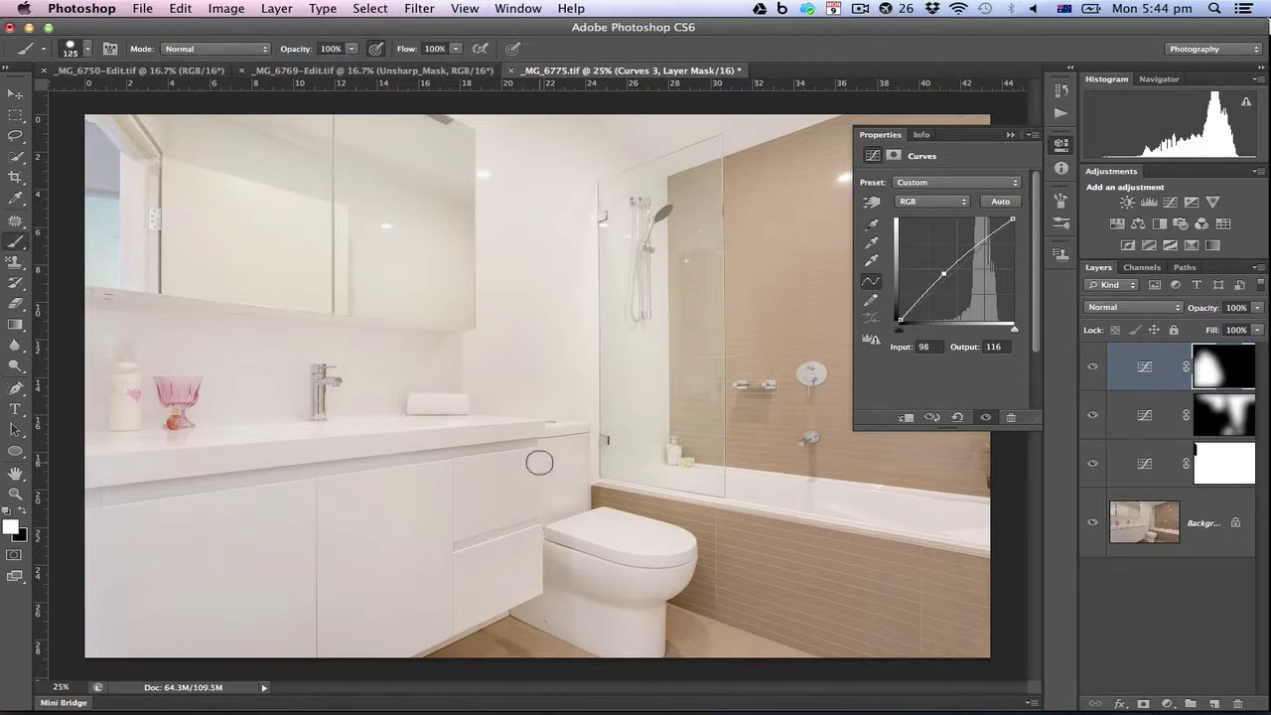
{"action": "key", "text": "bracketright"}
{"action": "key", "text": "bracketright"}
{"action": "key", "text": "bracketright"}
{"action": "key", "text": "bracketright"}
{"action": "key", "text": "bracketright"}
{"action": "key", "text": "bracketright"}
{"action": "key", "text": "bracketright"}
{"action": "key", "text": "bracketright"}
{"action": "key", "text": "bracketright"}
{"action": "left_click", "coordinate": [351, 48]}
{"action": "mouse_move", "coordinate": [331, 71]}
{"action": "left_mouse_down"}
{"action": "mouse_move", "coordinate": [281, 67]}
{"action": "mouse_move", "coordinate": [303, 68]}
{"action": "left_mouse_up"}
{"action": "left_click", "coordinate": [372, 532]}
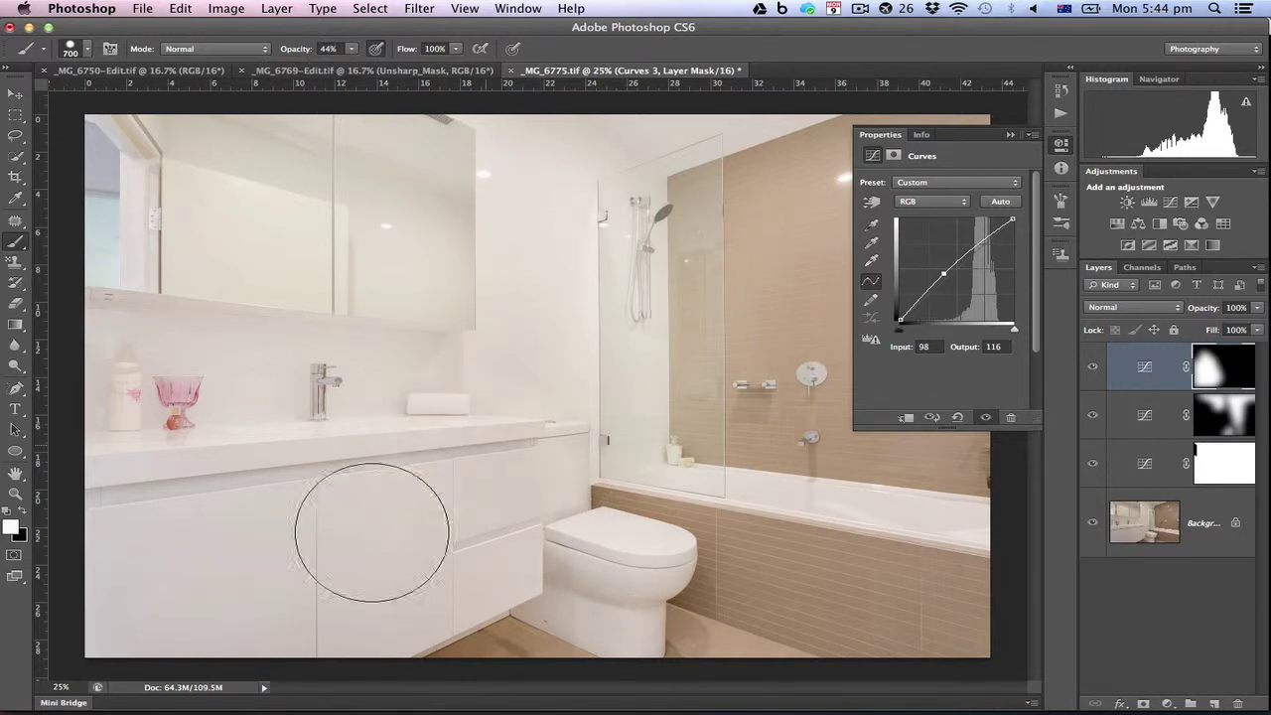
{"action": "mouse_move", "coordinate": [372, 533]}
{"action": "left_mouse_down"}
{"action": "mouse_move", "coordinate": [459, 440]}
{"action": "mouse_move", "coordinate": [472, 528]}
{"action": "mouse_move", "coordinate": [502, 570]}
{"action": "left_mouse_up"}
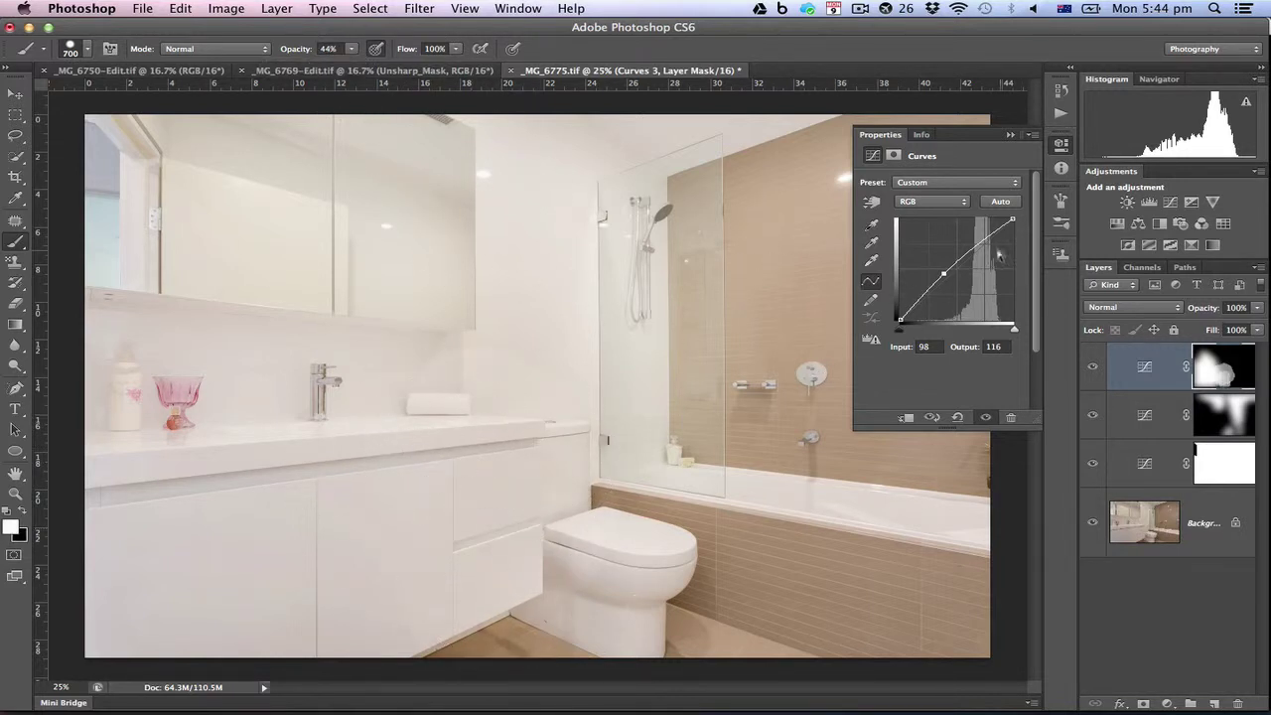
{"action": "key", "text": "alt+super+z"}
{"action": "key", "text": "alt+super+z"}
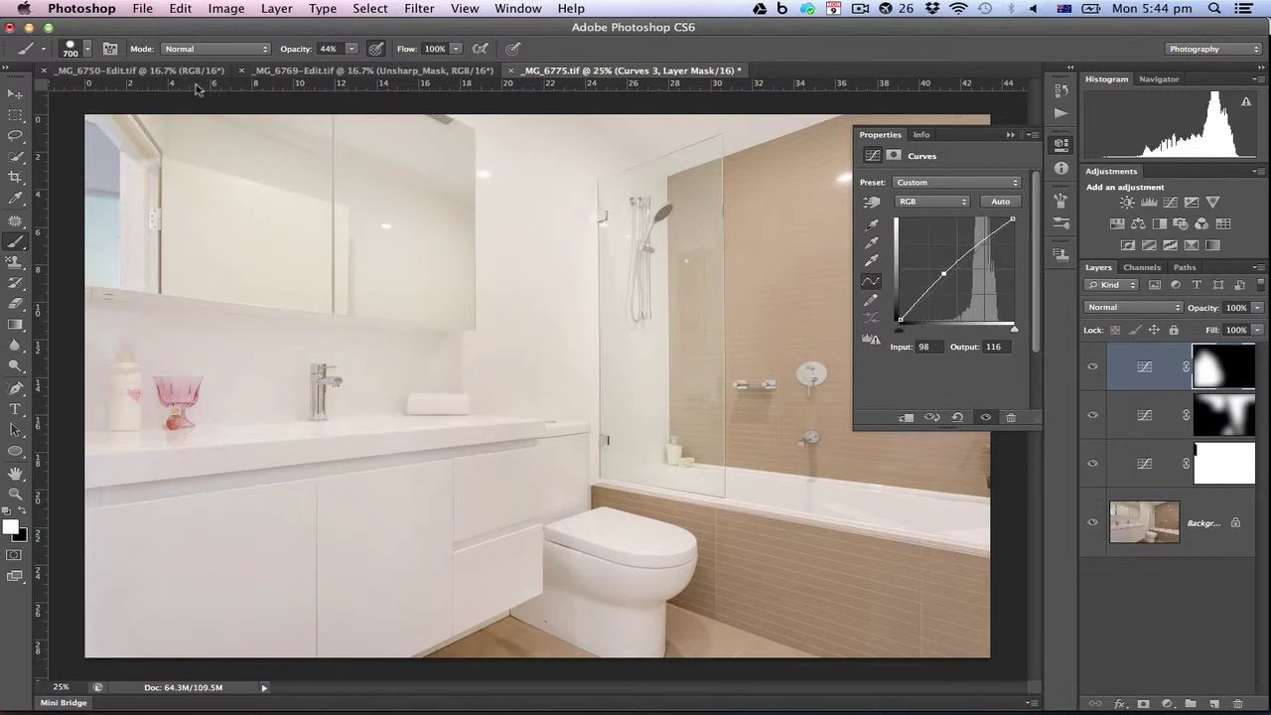
Choose the soft round brush with 0% hardness and paint white on the top Curves mask over the wall, cabinets, shower and bathtub
{"action": "left_click", "coordinate": [83, 52]}
{"action": "left_click", "coordinate": [35, 169]}
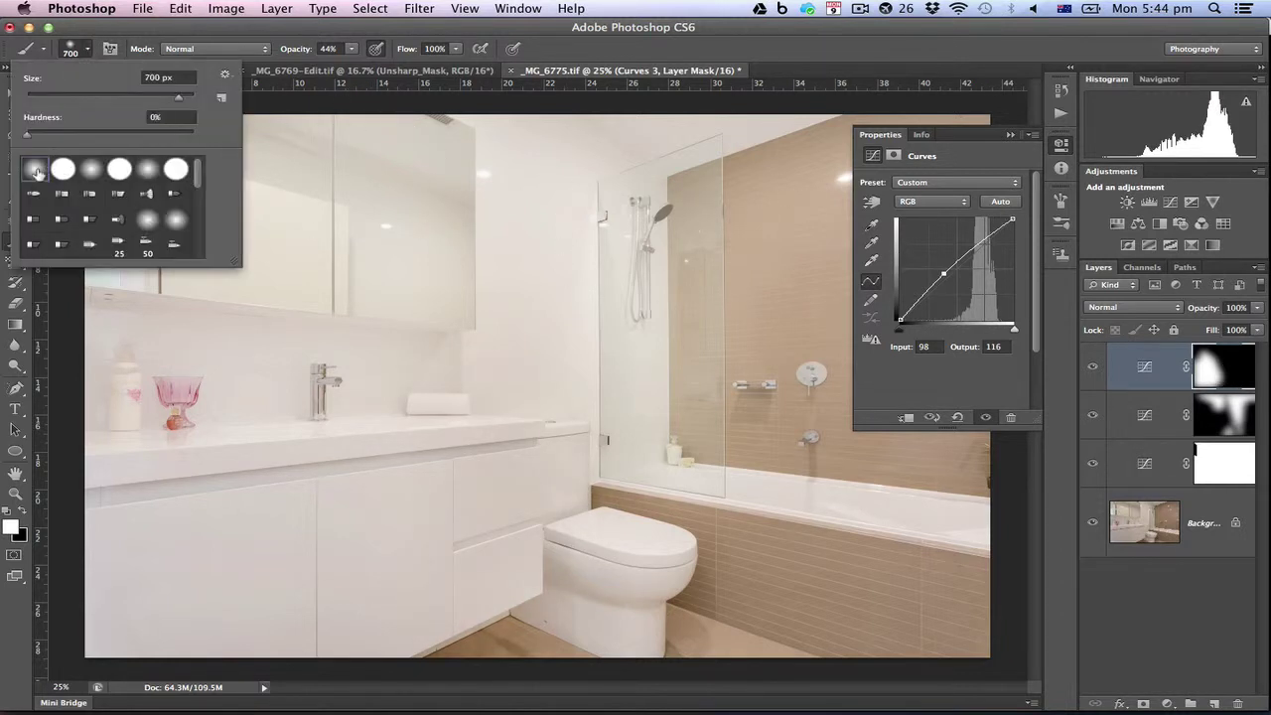
{"action": "key", "text": "Return"}
{"action": "mouse_move", "coordinate": [473, 308]}
{"action": "left_mouse_down"}
{"action": "mouse_move", "coordinate": [473, 366]}
{"action": "mouse_move", "coordinate": [524, 576]}
{"action": "mouse_move", "coordinate": [492, 654]}
{"action": "mouse_move", "coordinate": [490, 621]}
{"action": "mouse_move", "coordinate": [521, 593]}
{"action": "mouse_move", "coordinate": [475, 526]}
{"action": "left_mouse_up"}
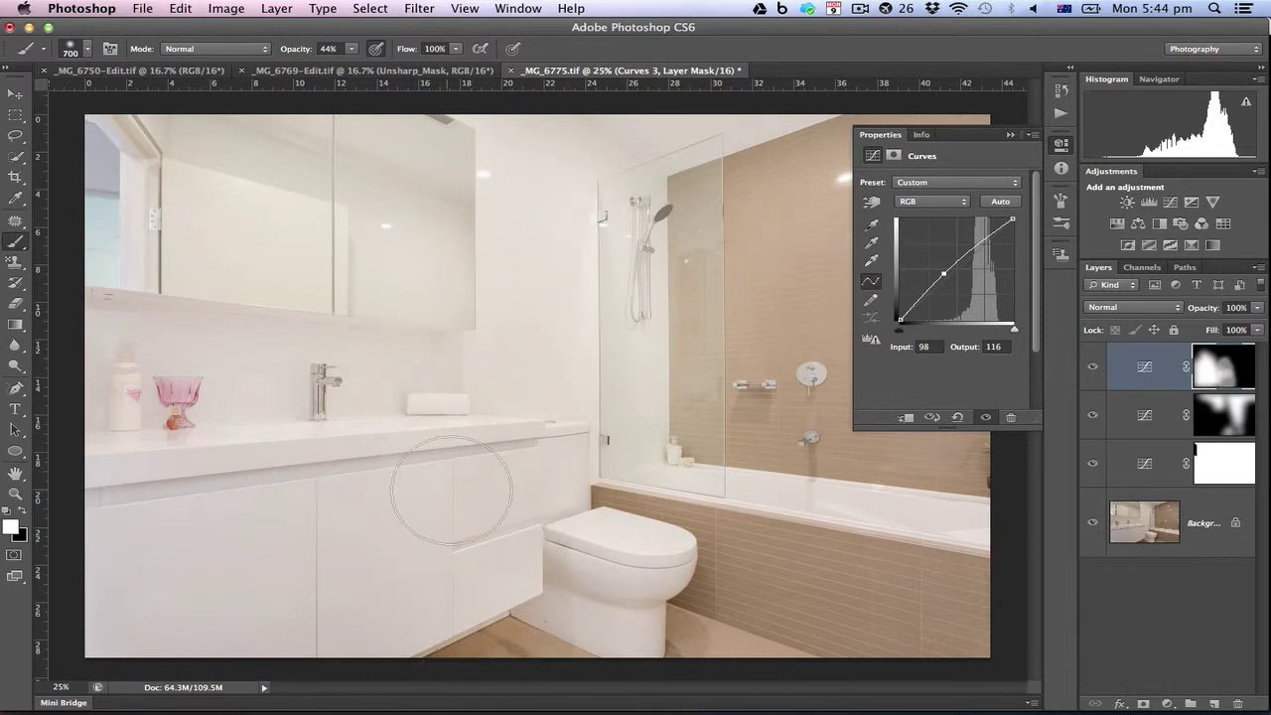
{"action": "left_click", "coordinate": [1009, 136]}
{"action": "mouse_move", "coordinate": [768, 119]}
{"action": "left_mouse_down"}
{"action": "mouse_move", "coordinate": [726, 151]}
{"action": "mouse_move", "coordinate": [766, 162]}
{"action": "mouse_move", "coordinate": [598, 94]}
{"action": "mouse_move", "coordinate": [659, 108]}
{"action": "left_mouse_up"}
{"action": "left_click_drag", "start_coordinate": [735, 487], "coordinate": [714, 643]}
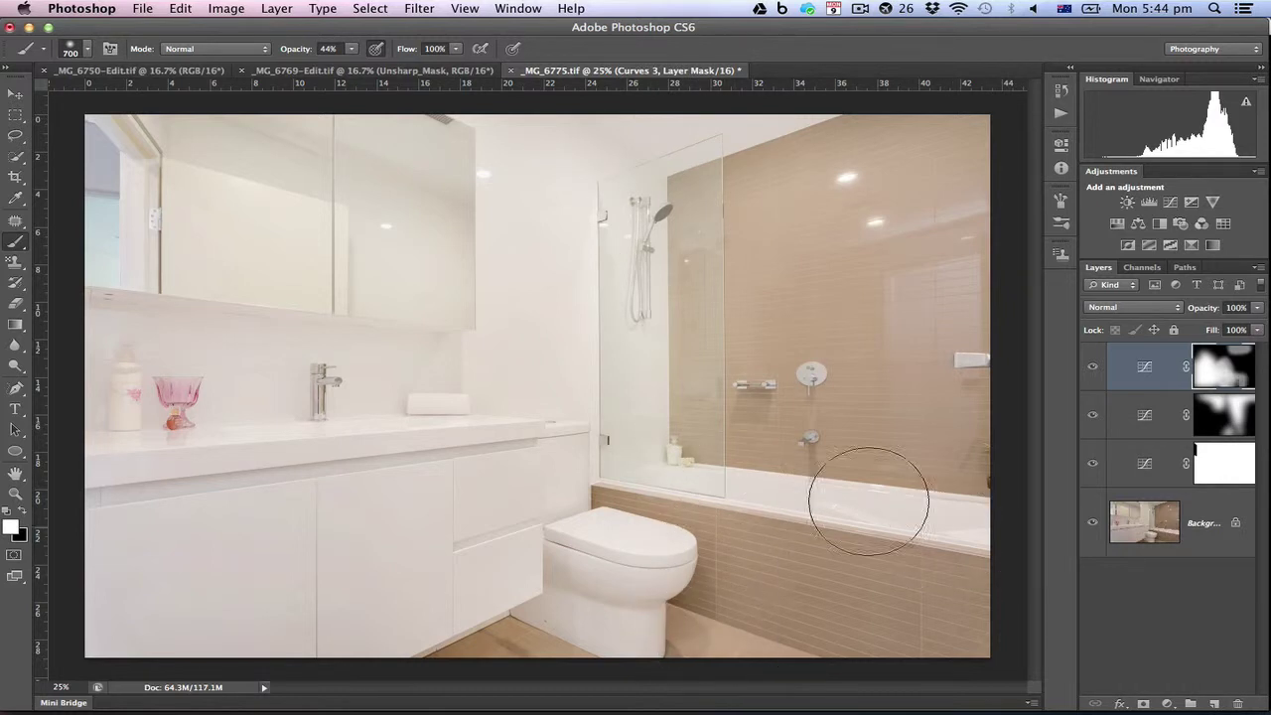
{"action": "left_click", "coordinate": [213, 308]}
Flatten the bathroom image's Curves layers into the background
{"action": "left_click", "coordinate": [1213, 547]}
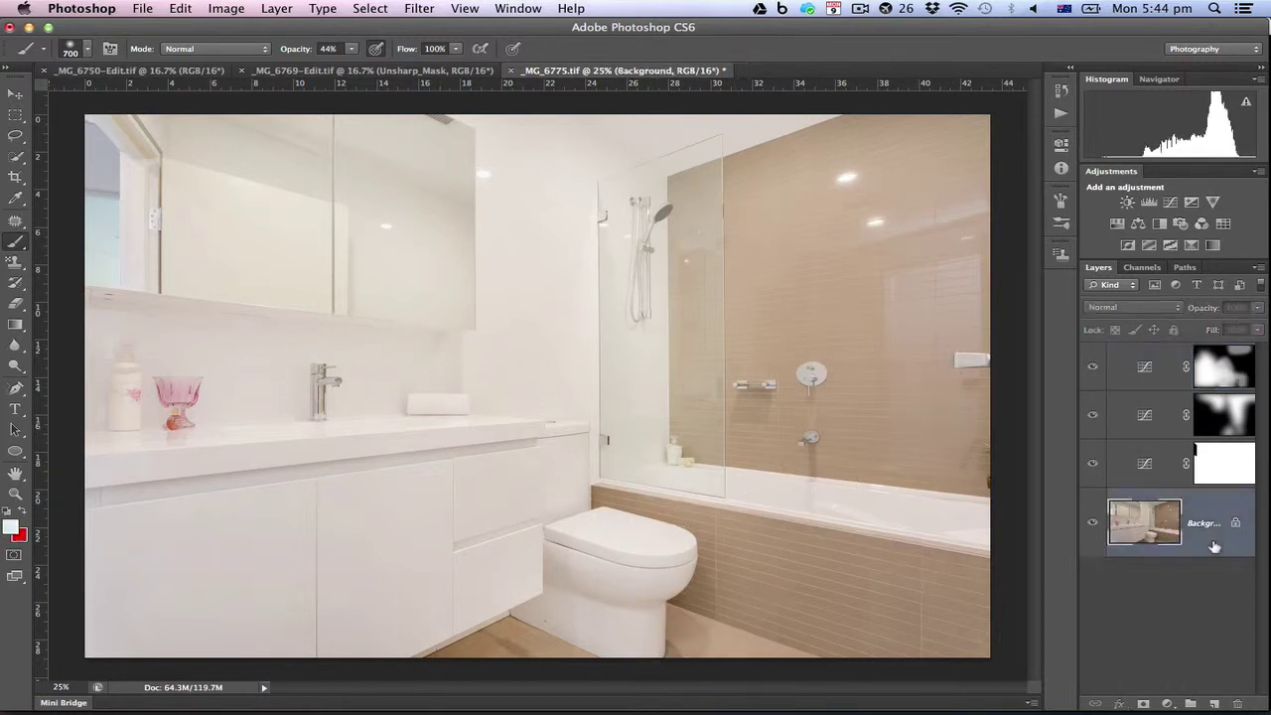
{"action": "right_click", "coordinate": [1214, 544]}
{"action": "key", "text": "Escape"}
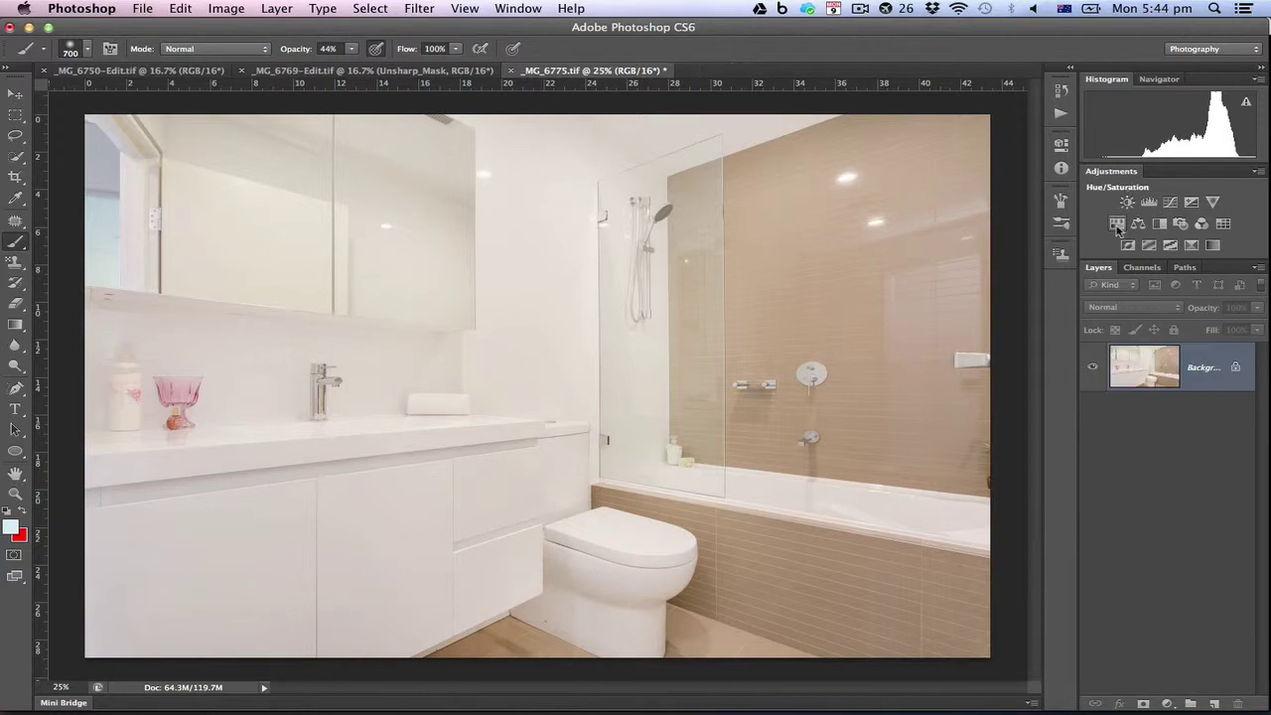
Neutralise the bathroom's warm cast with a Hue/Saturation layer, setting the Yellows lightness to +38
{"action": "left_click", "coordinate": [1117, 224]}
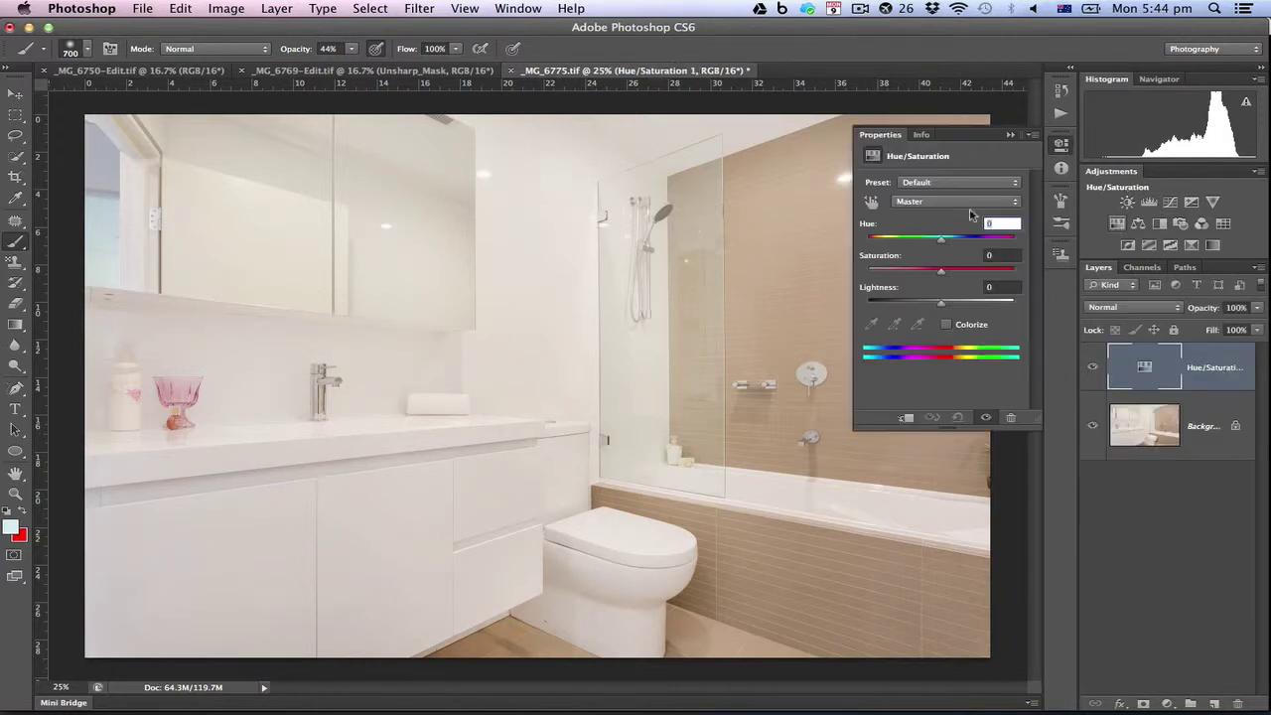
{"action": "left_click", "coordinate": [824, 251]}
{"action": "left_click", "coordinate": [956, 302]}
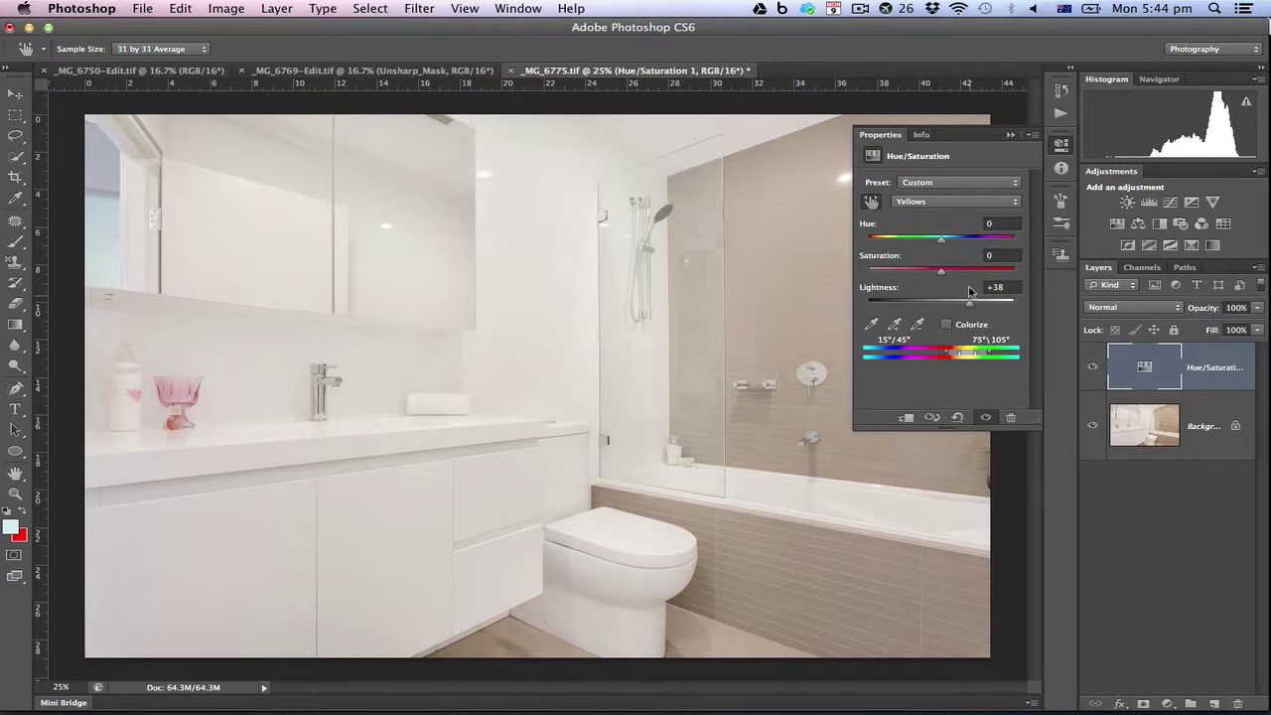
{"action": "left_click", "coordinate": [1009, 135]}
Outline the plant leaves at the tiled wall's right edge, flatten the image and remove the leaves with a content-aware fill
{"action": "key", "text": "super+plus"}
{"action": "key", "text": "super+plus"}
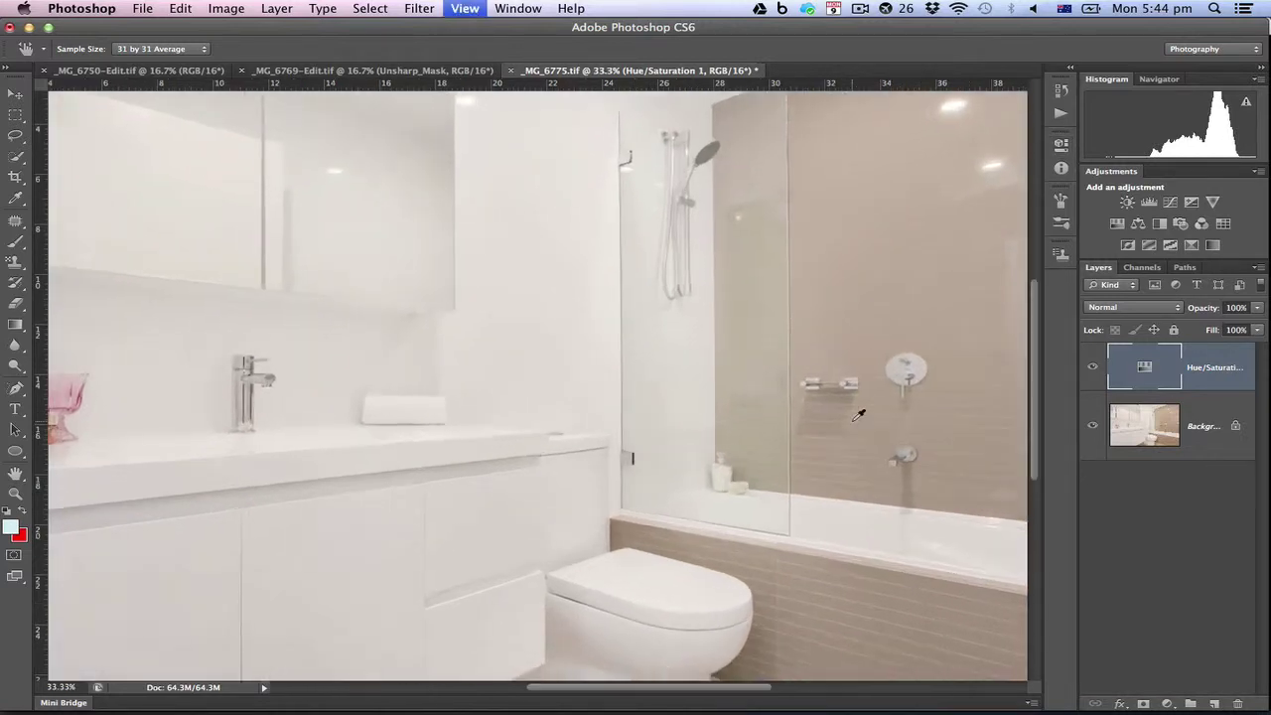
{"action": "scroll", "coordinate": [858, 416], "scroll_direction": "right", "scroll_amount": 6}
{"action": "key", "text": "j"}
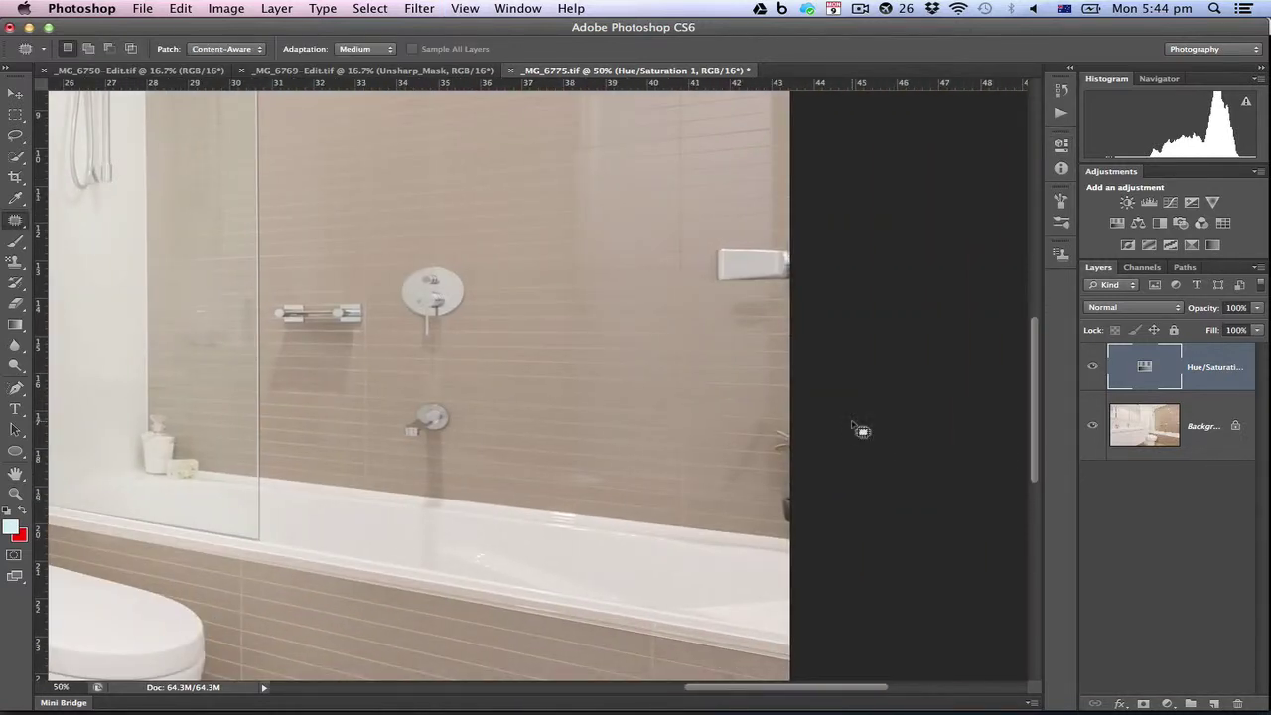
{"action": "left_click_drag", "start_coordinate": [814, 432], "coordinate": [824, 447]}
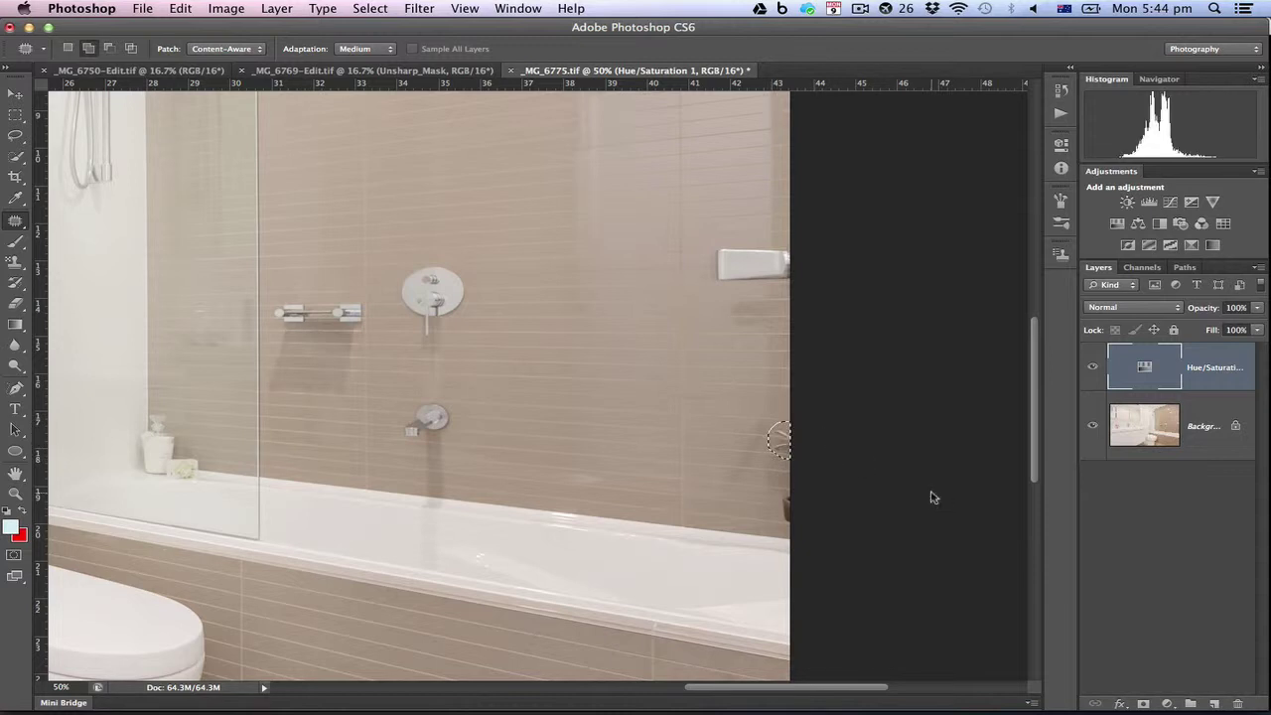
{"action": "left_click", "coordinate": [1198, 440]}
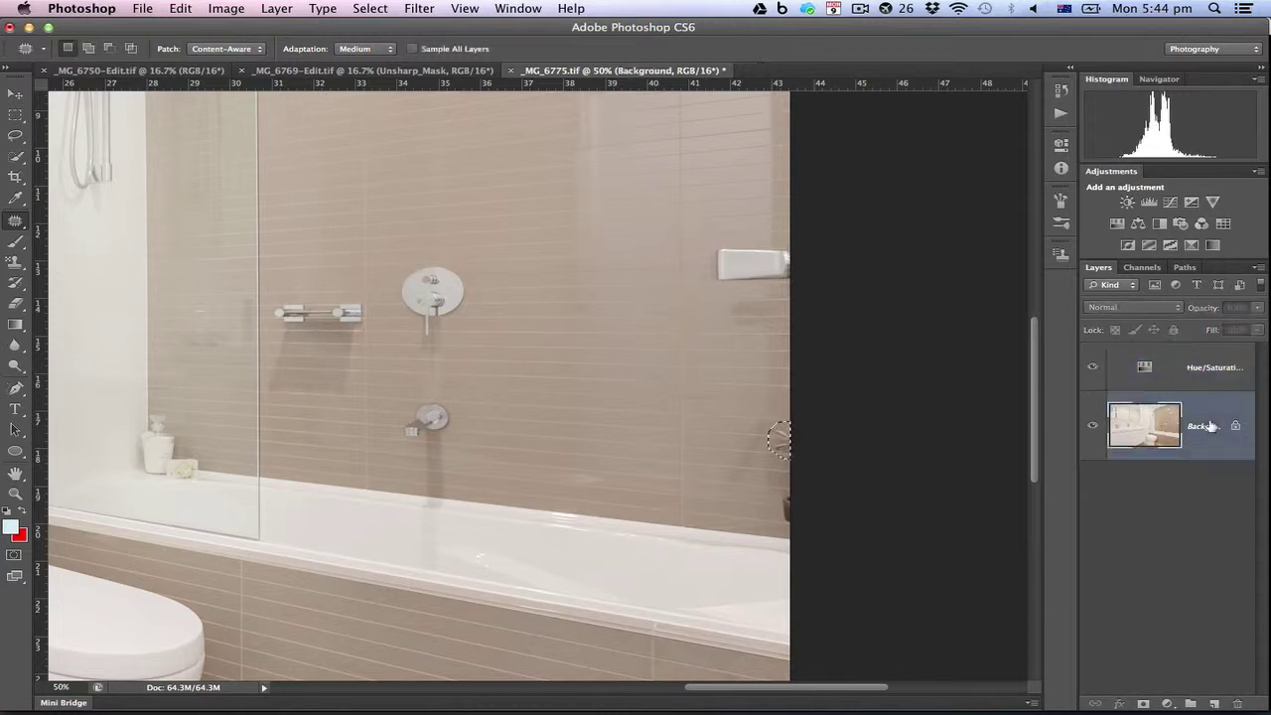
{"action": "right_click", "coordinate": [1201, 417]}
{"action": "left_click", "coordinate": [1092, 539]}
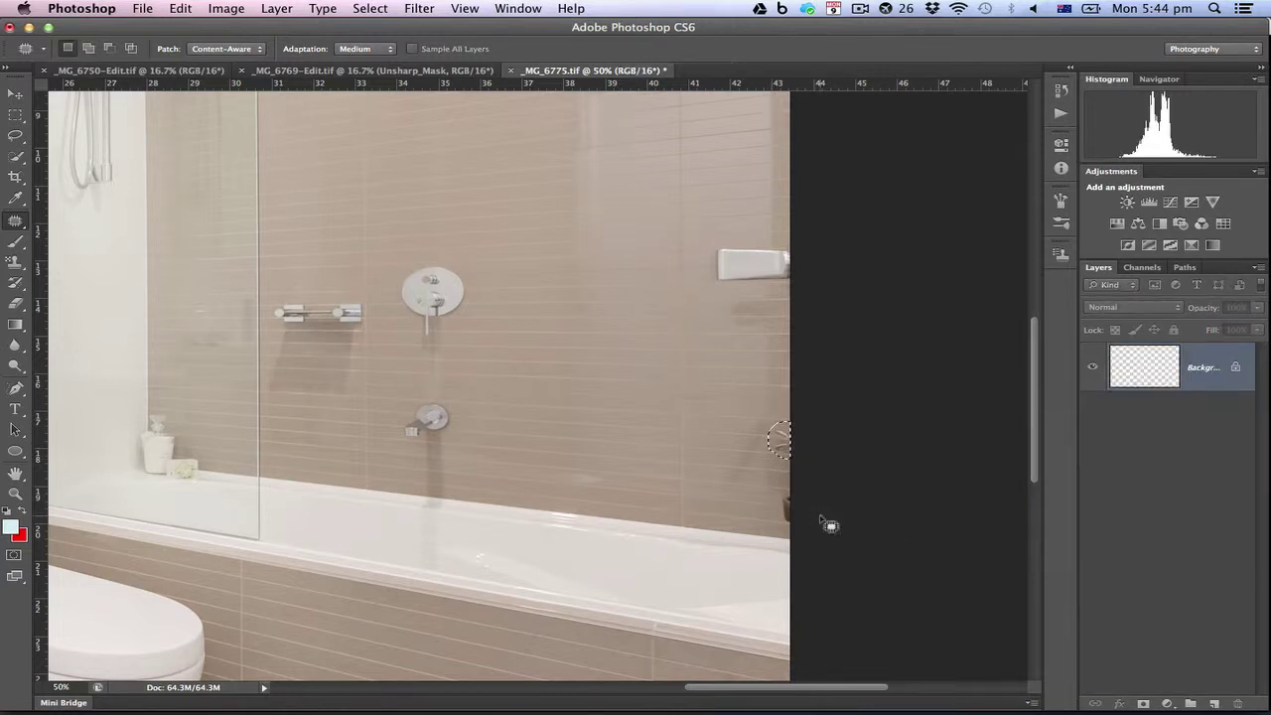
{"action": "key", "text": "shift+BackSpace"}
{"action": "key", "text": "Return"}
Remove the dark pot edge just above the bathtub's rim with a content-aware fill and deselect
{"action": "mouse_move", "coordinate": [827, 494]}
{"action": "left_mouse_down"}
{"action": "mouse_move", "coordinate": [782, 494]}
{"action": "mouse_move", "coordinate": [824, 548]}
{"action": "left_mouse_up"}
{"action": "key", "text": "shift+BackSpace"}
{"action": "key", "text": "Return"}
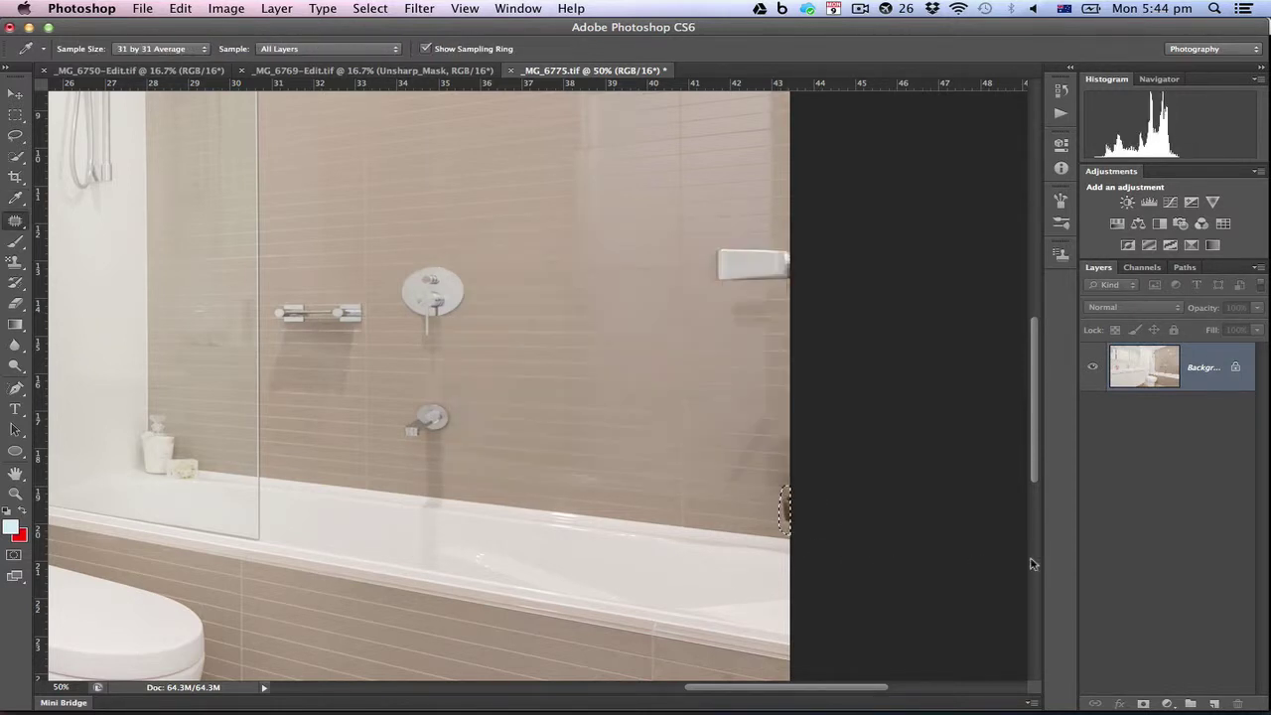
{"action": "key", "text": "ctrl+d"}
Outline the white fitting on the tiled wall at the photo's right edge and remove it with a content-aware fill
{"action": "key", "text": "j"}
{"action": "left_click_drag", "start_coordinate": [701, 266], "coordinate": [797, 295]}
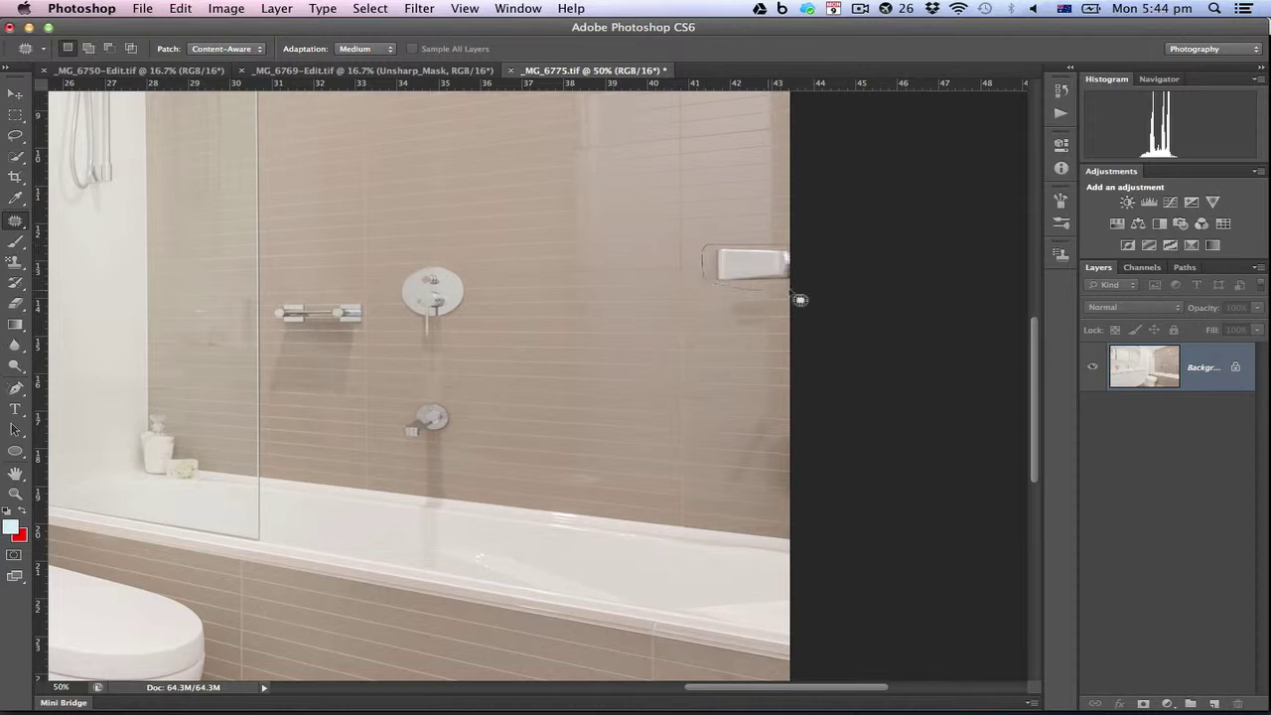
{"action": "key", "text": "i"}
{"action": "key", "text": "shift+BackSpace"}
{"action": "key", "text": "Return"}
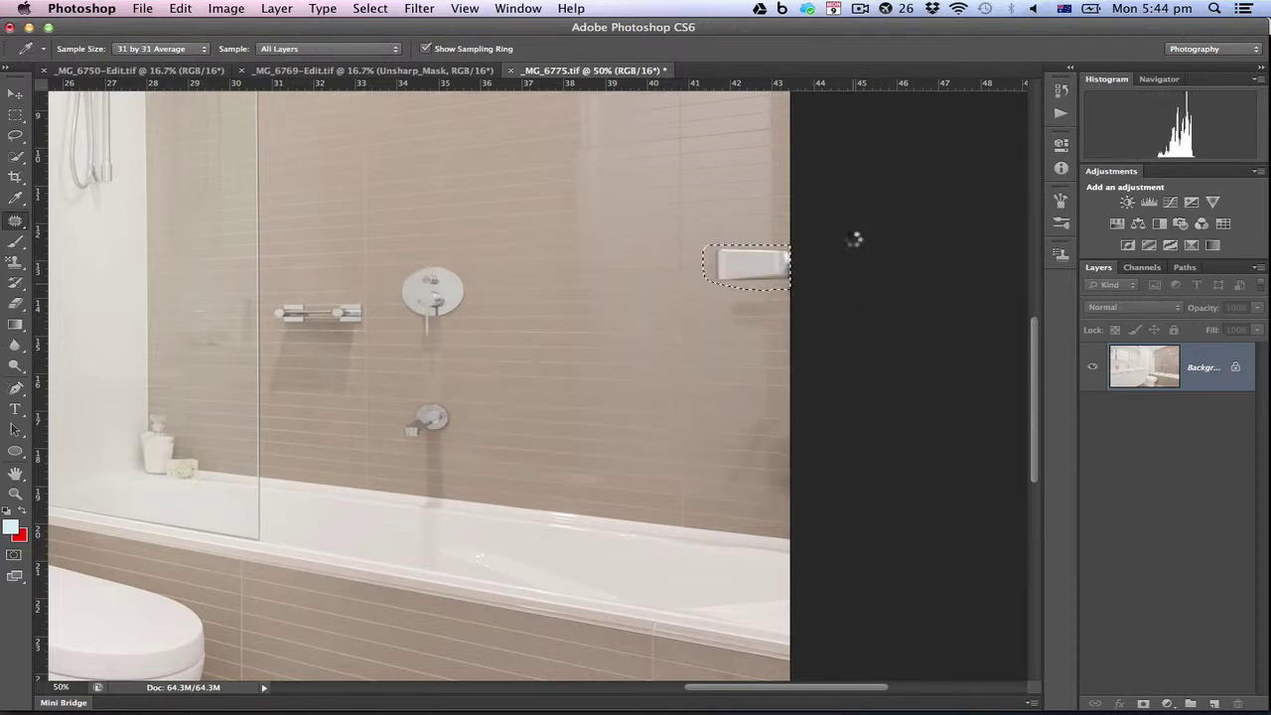
{"action": "key", "text": "j"}
{"action": "key", "text": "ctrl+d"}
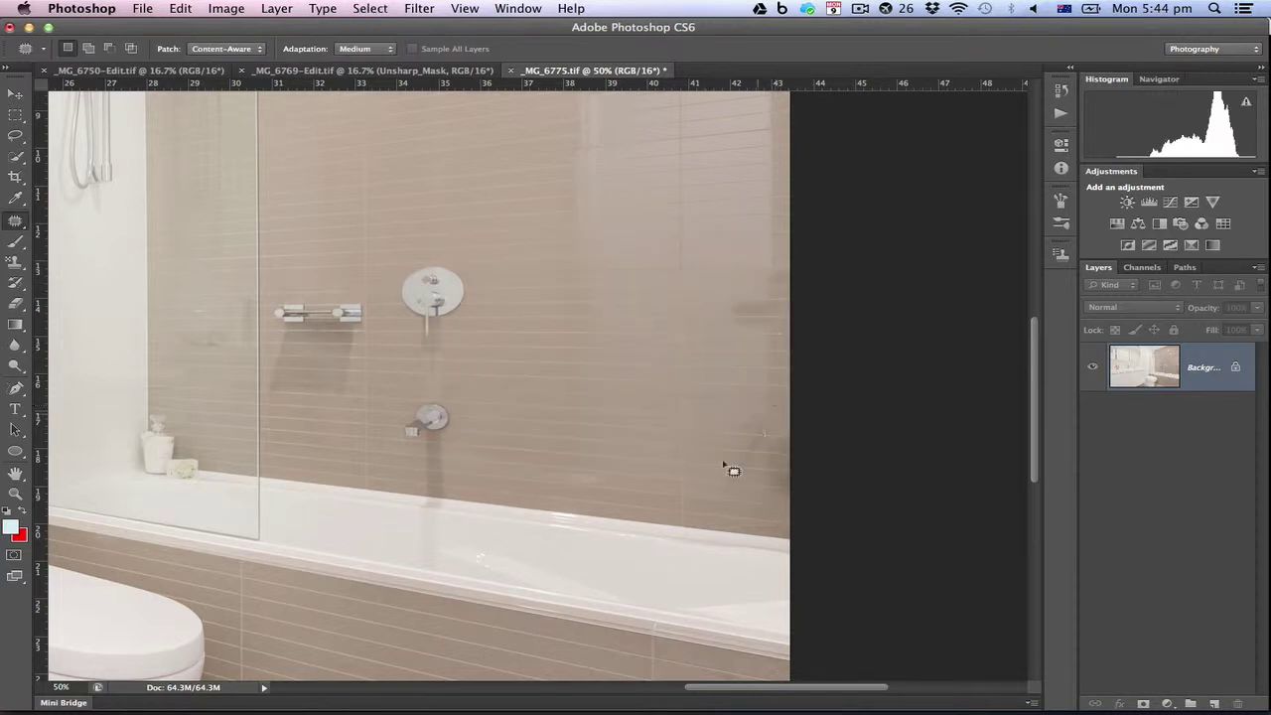
Outline the slanted shadow on the tiles above the bathtub's right end and remove it with a content-aware fill
{"action": "left_click_drag", "start_coordinate": [733, 471], "coordinate": [731, 493]}
{"action": "key", "text": "i"}
{"action": "key", "text": "shift+BackSpace"}
{"action": "key", "text": "Return"}
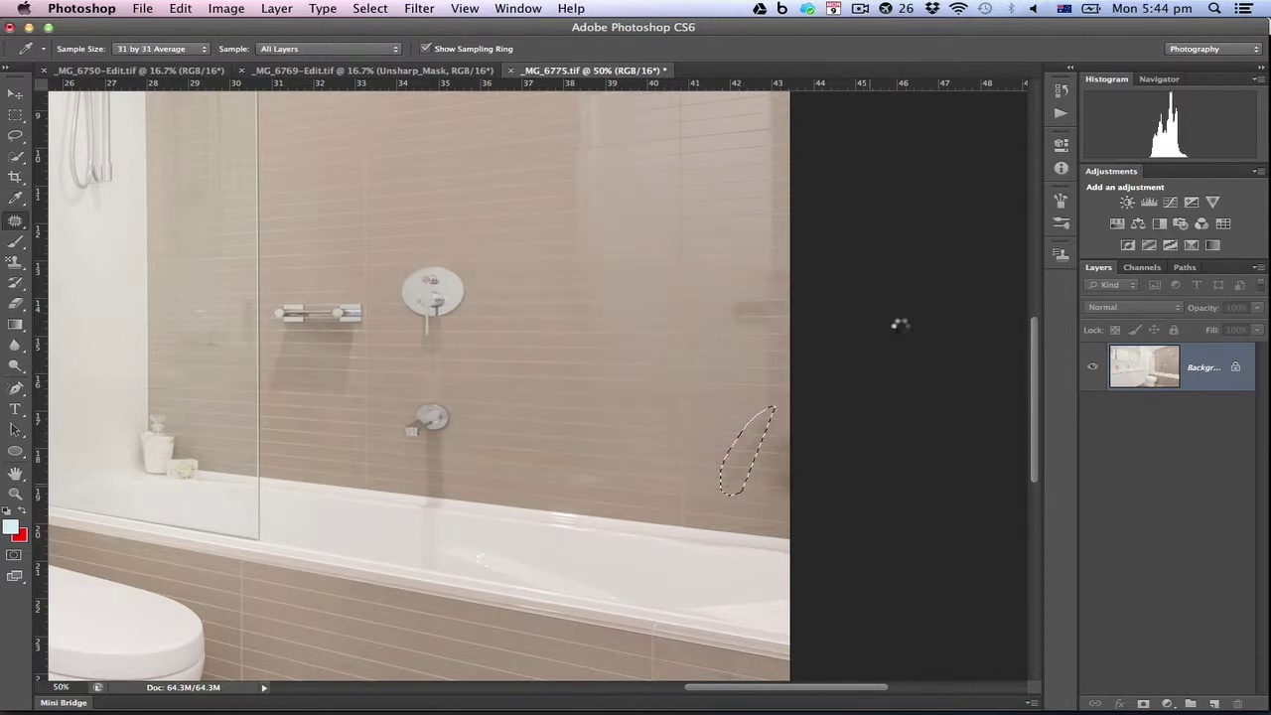
{"action": "key", "text": "j"}
{"action": "key", "text": "ctrl+d"}
Remove the leftover shadow of the erased wall fitting with a content-aware fill and deselect
{"action": "mouse_move", "coordinate": [774, 332]}
{"action": "left_mouse_down"}
{"action": "mouse_move", "coordinate": [717, 305]}
{"action": "mouse_move", "coordinate": [770, 303]}
{"action": "left_mouse_up"}
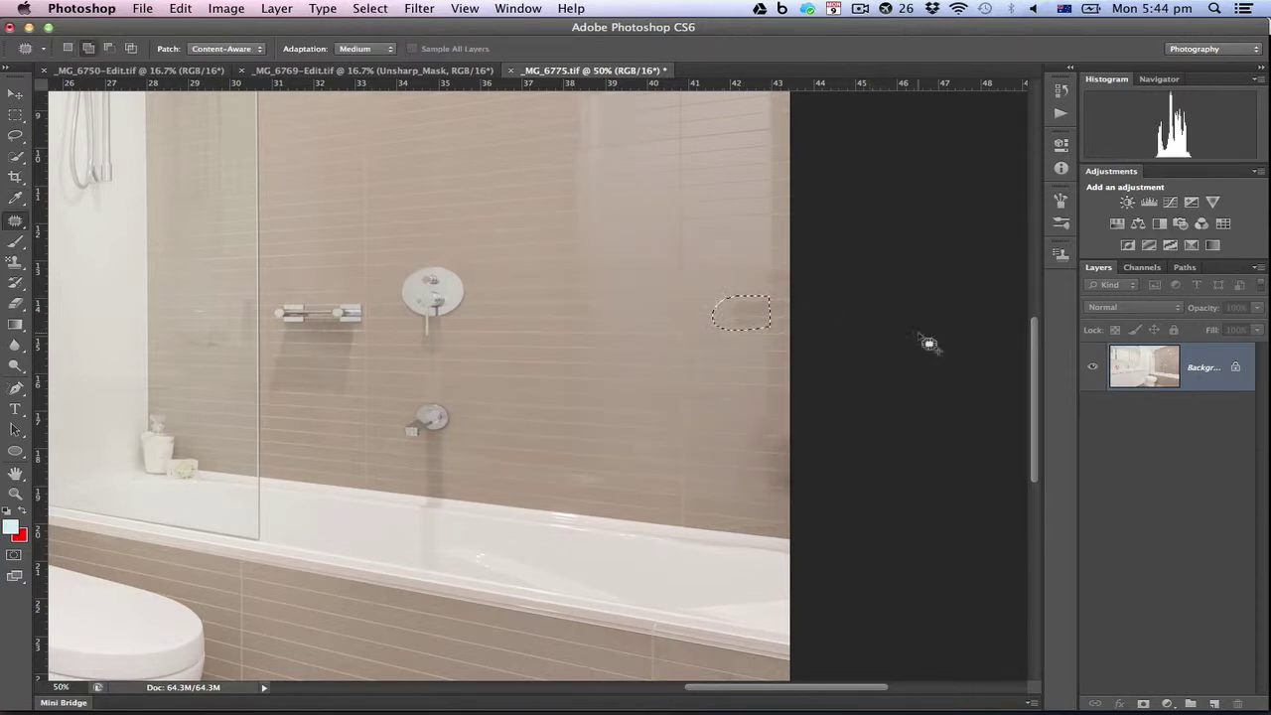
{"action": "key", "text": "i"}
{"action": "key", "text": "shift+BackSpace"}
{"action": "key", "text": "Return"}
{"action": "key", "text": "j"}
{"action": "key", "text": "ctrl+d"}
{"action": "key", "text": "ctrl+minus"}
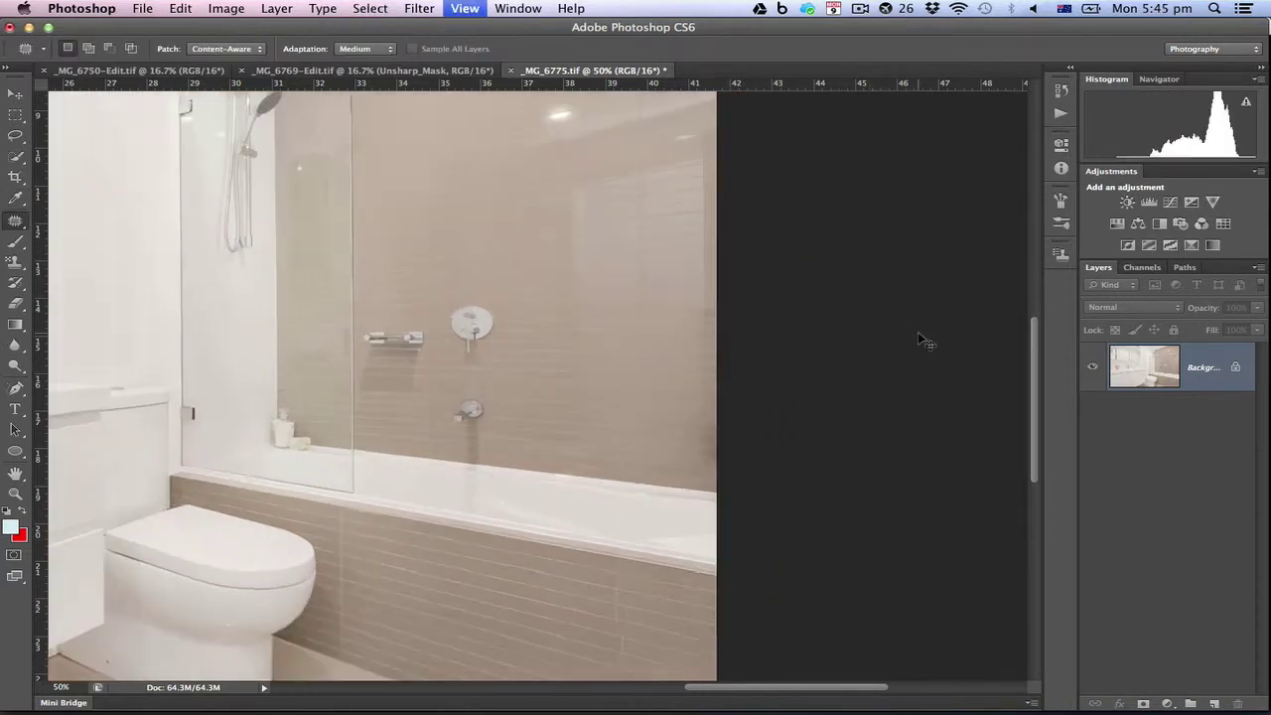
{"action": "key", "text": "ctrl+minus"}
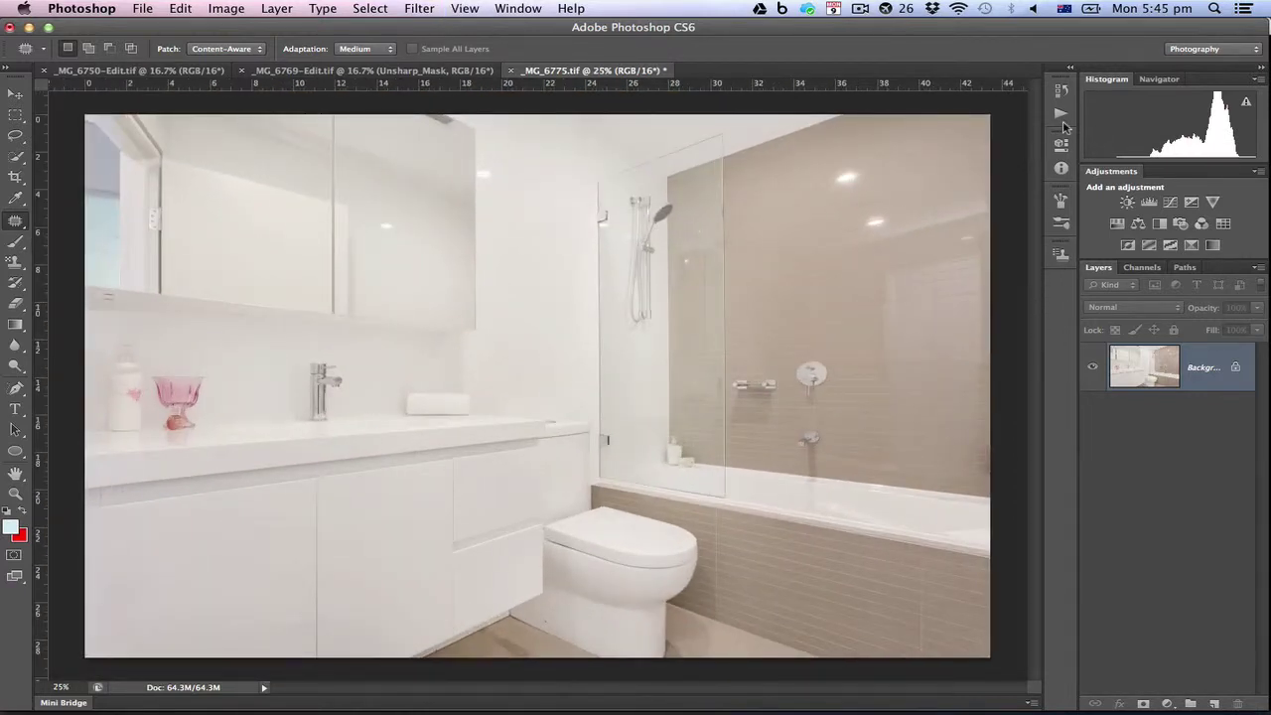
Run the UnsharpMask+++ action on the bathroom image and save the photo
{"action": "left_click", "coordinate": [1061, 115]}
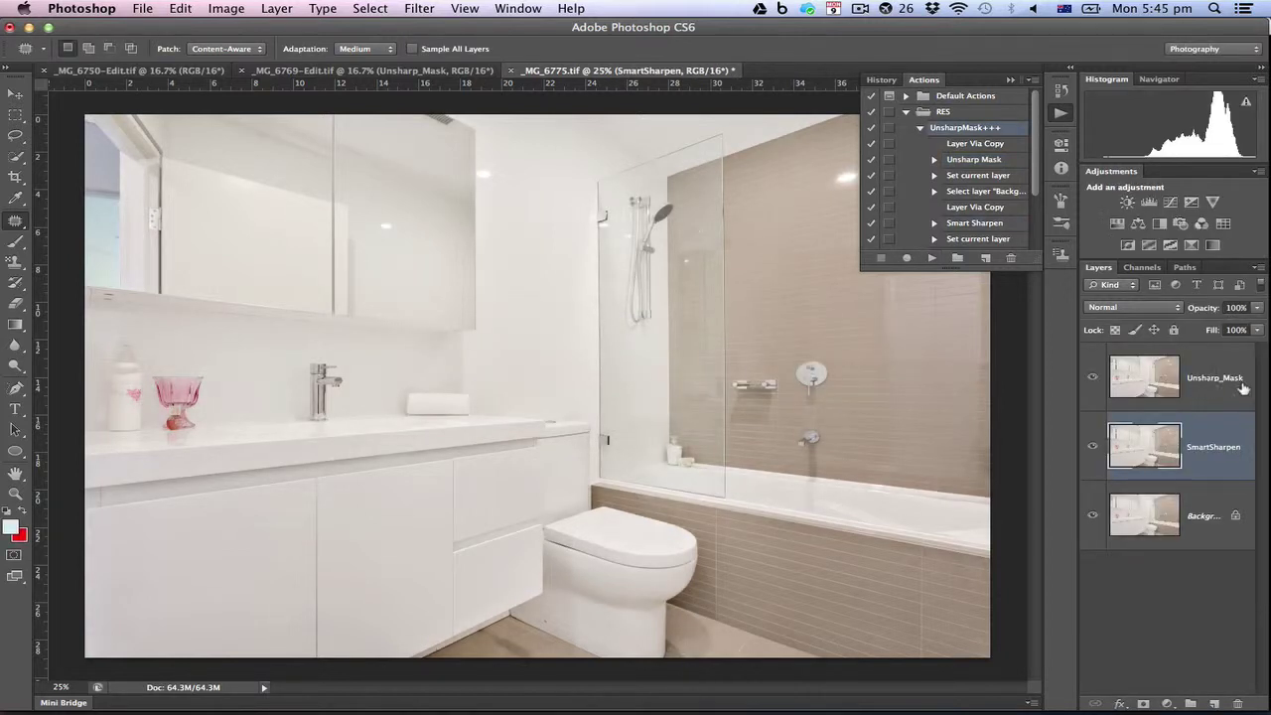
{"action": "left_click", "coordinate": [1015, 82]}
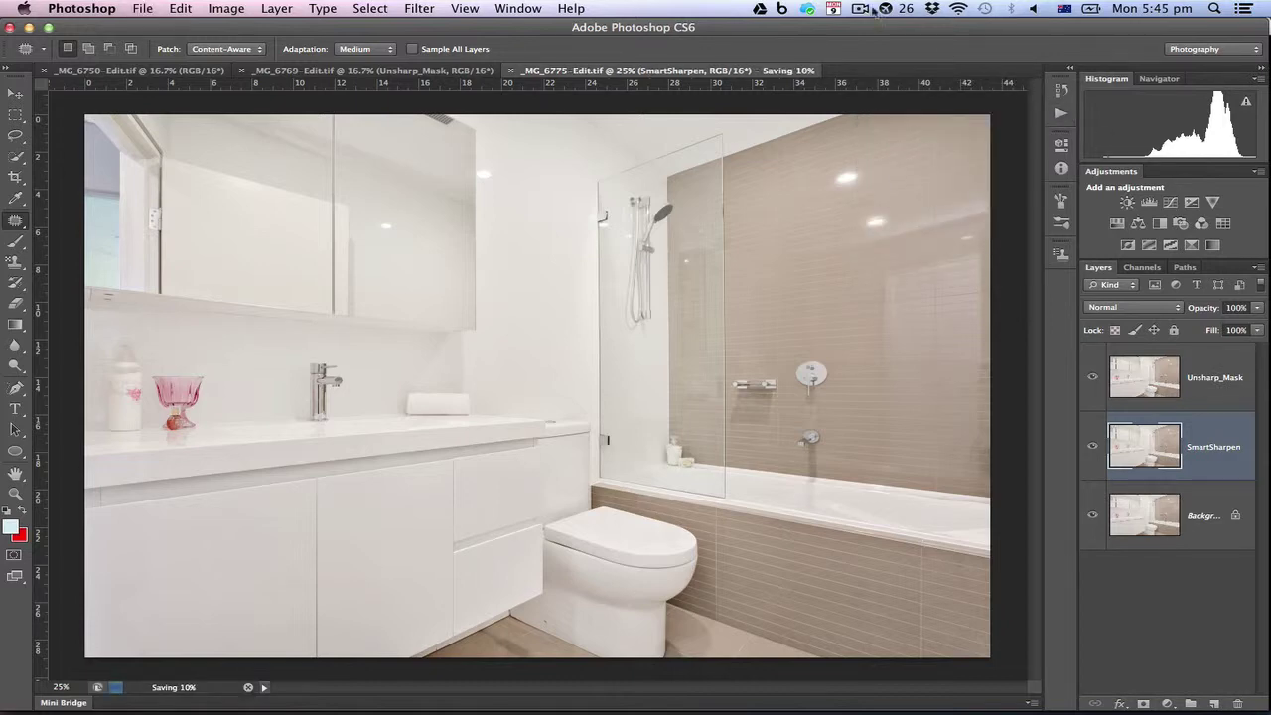